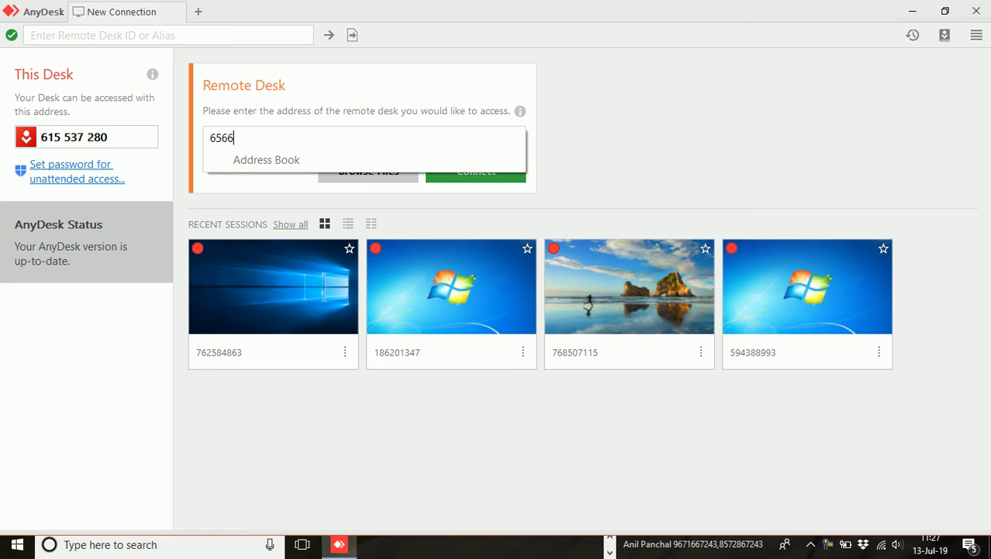
# Try to connect to the remote desk by entering its numeric address
pyautogui.write('612193')
pyautogui.press('Return')
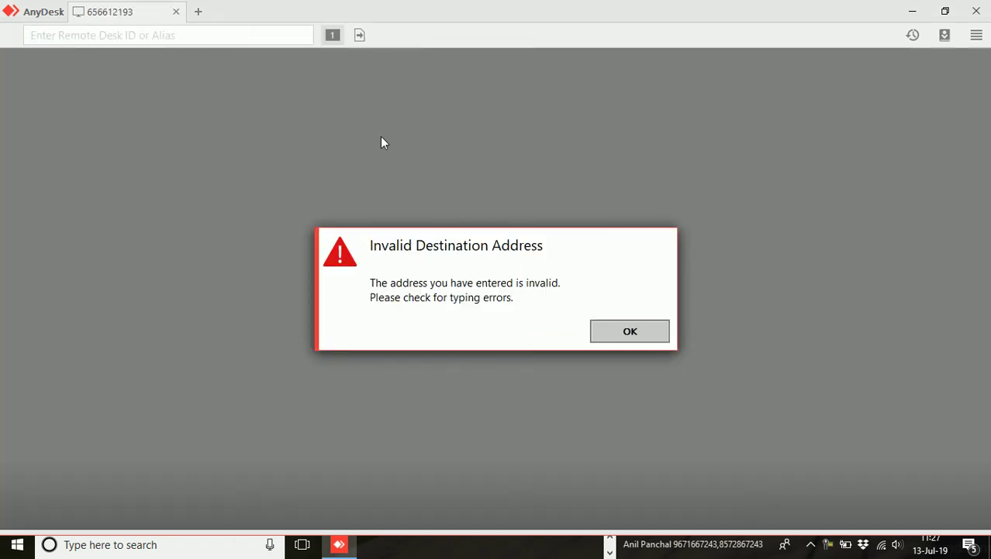
pyautogui.click(612, 323)
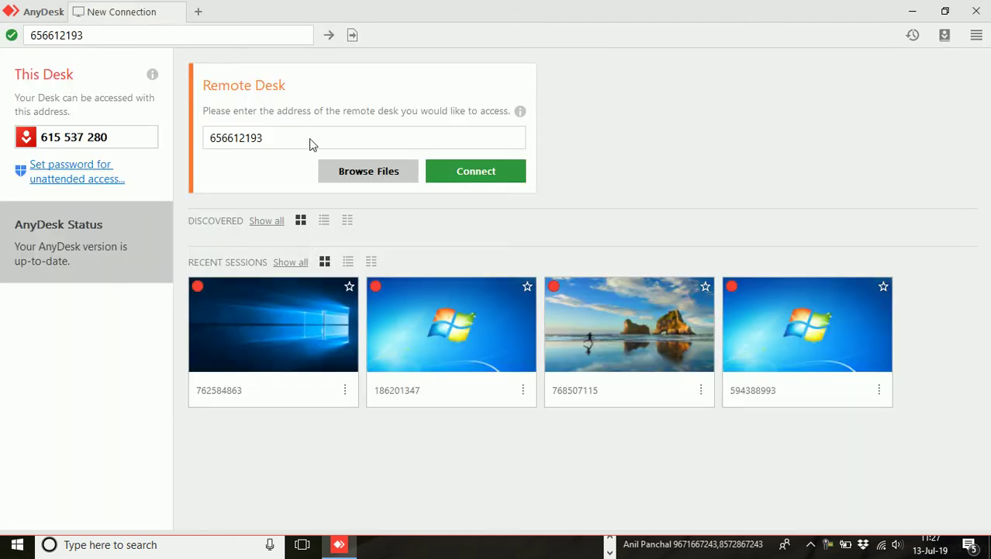
# Correct the fourth digit of the remote desk address to 8 and connect to that computer
pyautogui.click(311, 138)
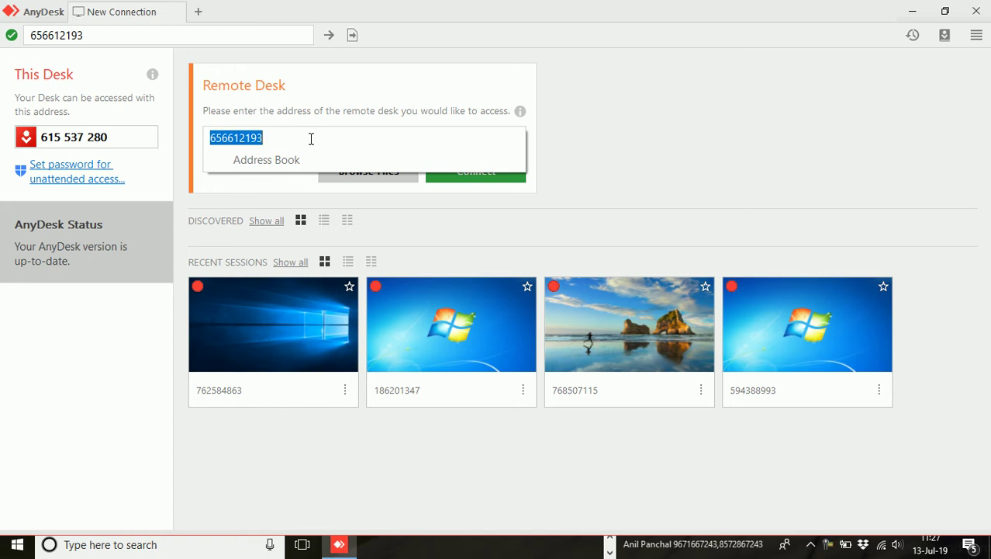
pyautogui.click(236, 137)
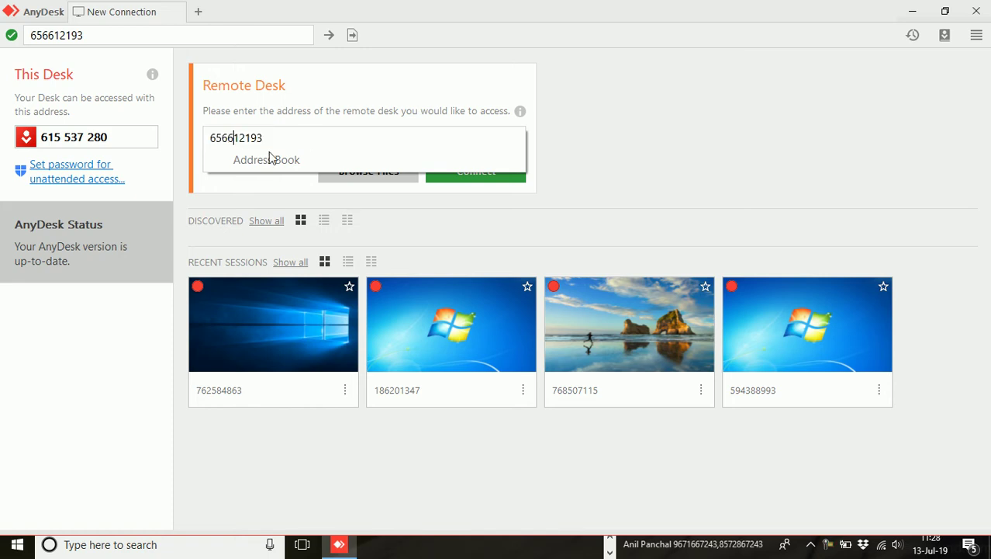
pyautogui.press('BackSpace')
pyautogui.write('8')
pyautogui.press('Return')
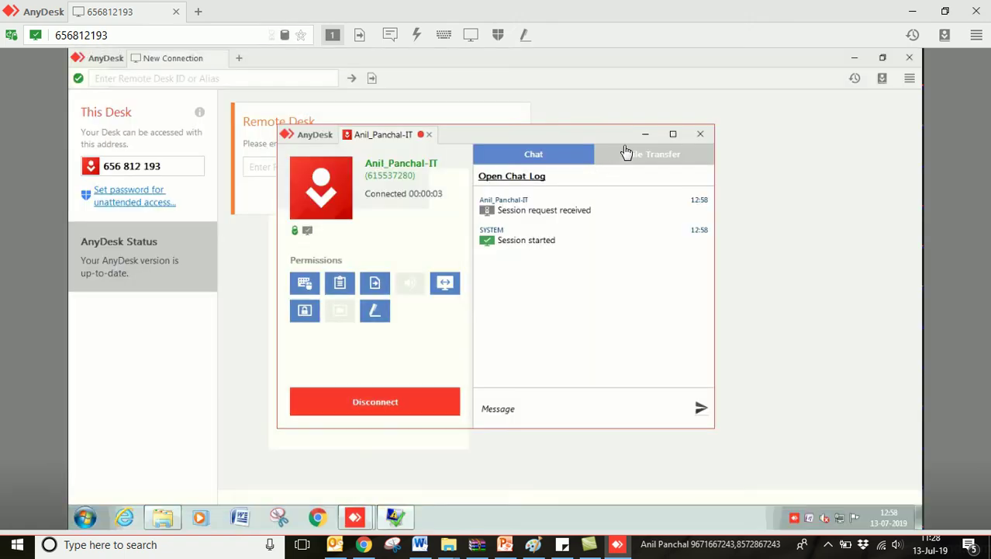
# Minimize both AnyDesk windows on the remote computer and refresh its desktop
pyautogui.click(647, 133)
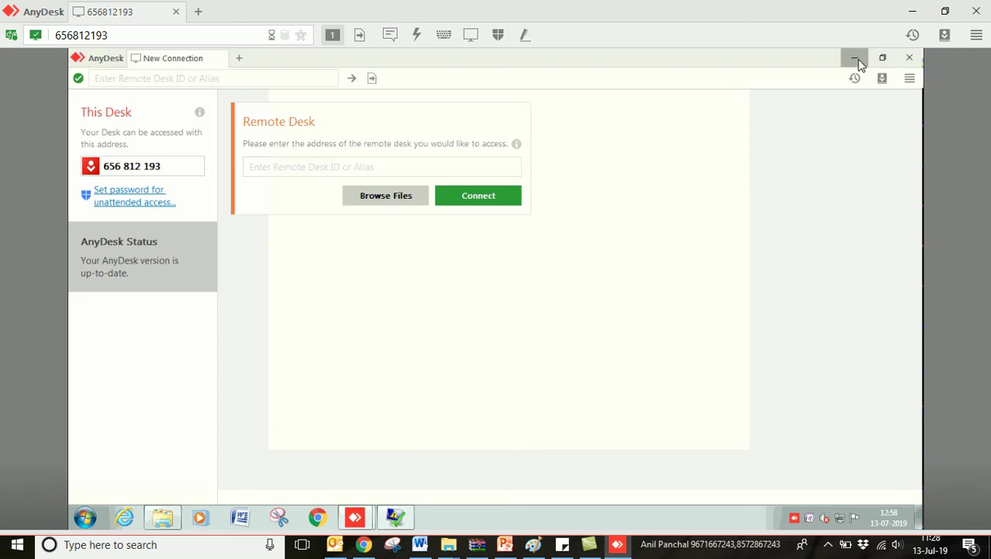
pyautogui.click(856, 60)
pyautogui.rightClick(405, 195)
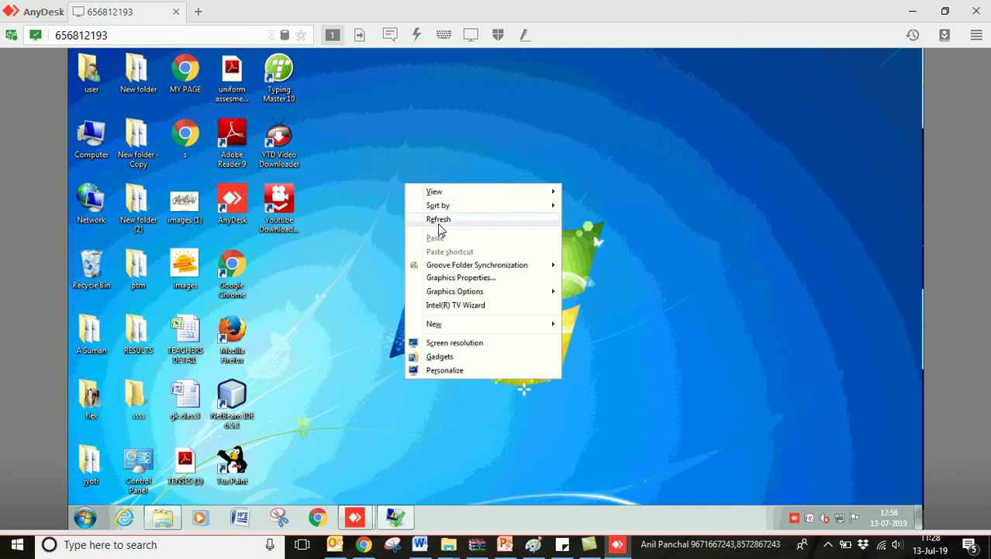
pyautogui.click(439, 221)
# Replace the old Run entry on the remote computer with cmd and execute ipconfig in the Command Prompt
pyautogui.press('super+r')
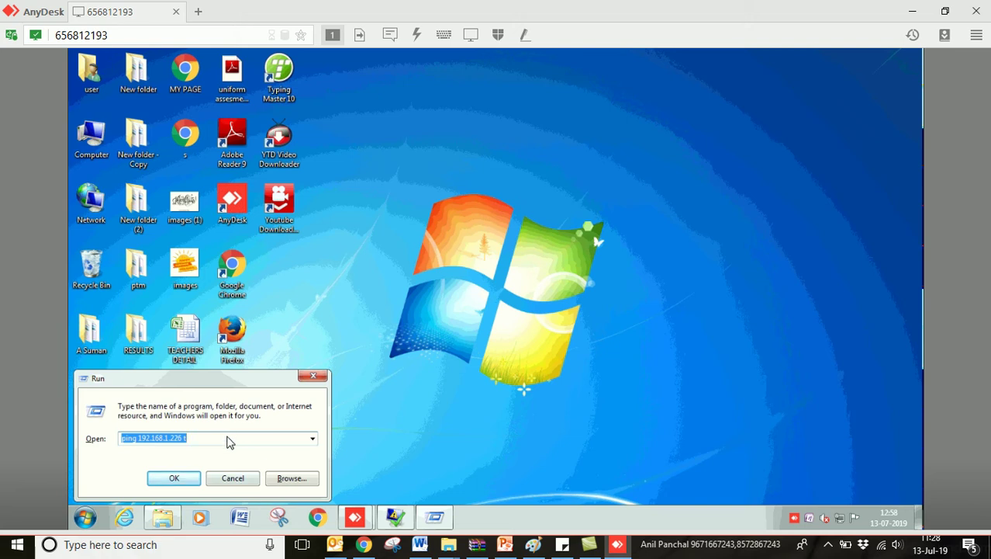
pyautogui.click(228, 438)
pyautogui.press('BackSpace')
pyautogui.press('BackSpace')
pyautogui.press('BackSpace')
pyautogui.press('BackSpace')
pyautogui.press('BackSpace')
pyautogui.press('BackSpace')
pyautogui.press('BackSpace')
pyautogui.press('BackSpace')
pyautogui.press('BackSpace')
pyautogui.press('BackSpace')
pyautogui.press('BackSpace')
pyautogui.press('BackSpace')
pyautogui.press('BackSpace')
pyautogui.press('BackSpace')
pyautogui.press('BackSpace')
pyautogui.press('BackSpace')
pyautogui.press('BackSpace')
pyautogui.press('BackSpace')
pyautogui.press('BackSpace')
pyautogui.press('BackSpace')
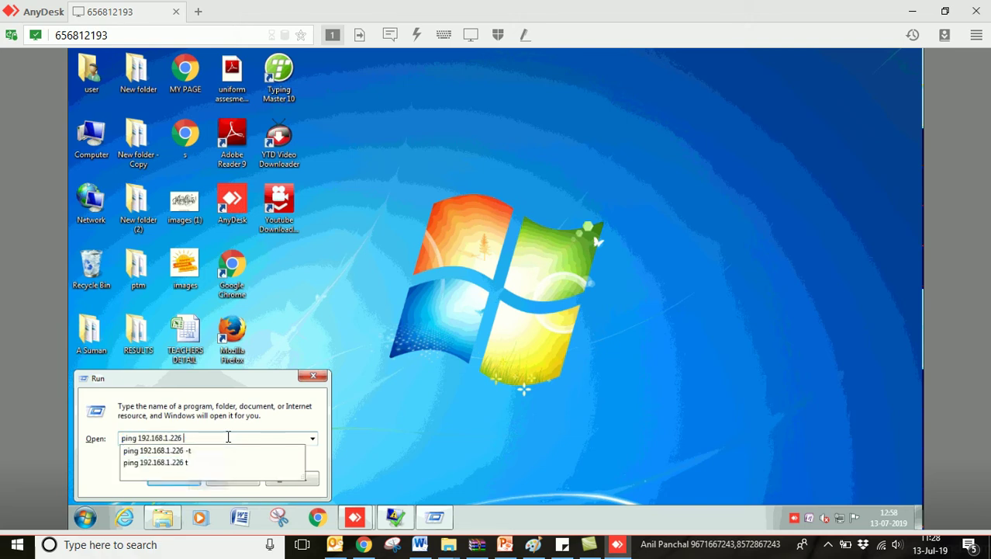
pyautogui.write('cmd')
pyautogui.press('Return')
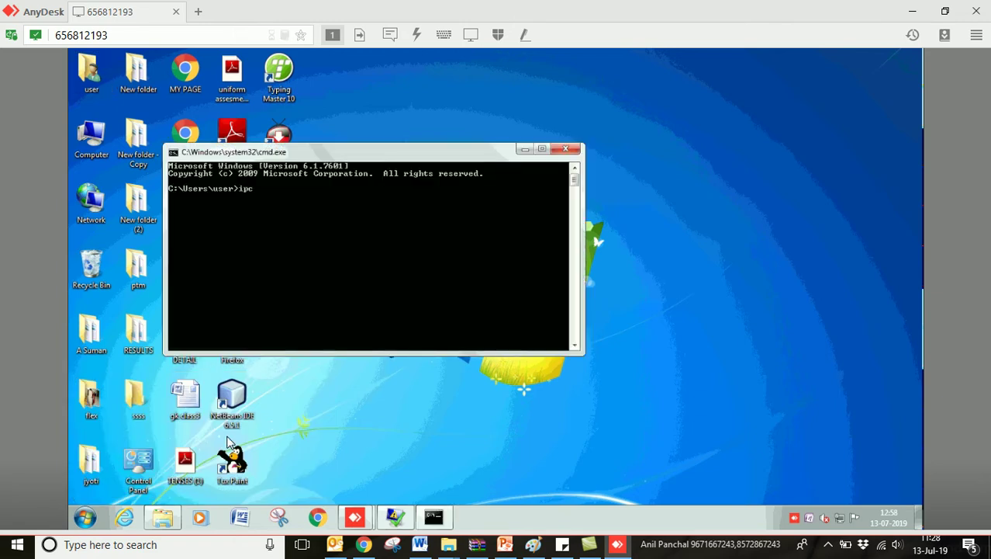
pyautogui.write('ipconfig')
pyautogui.press('Return')
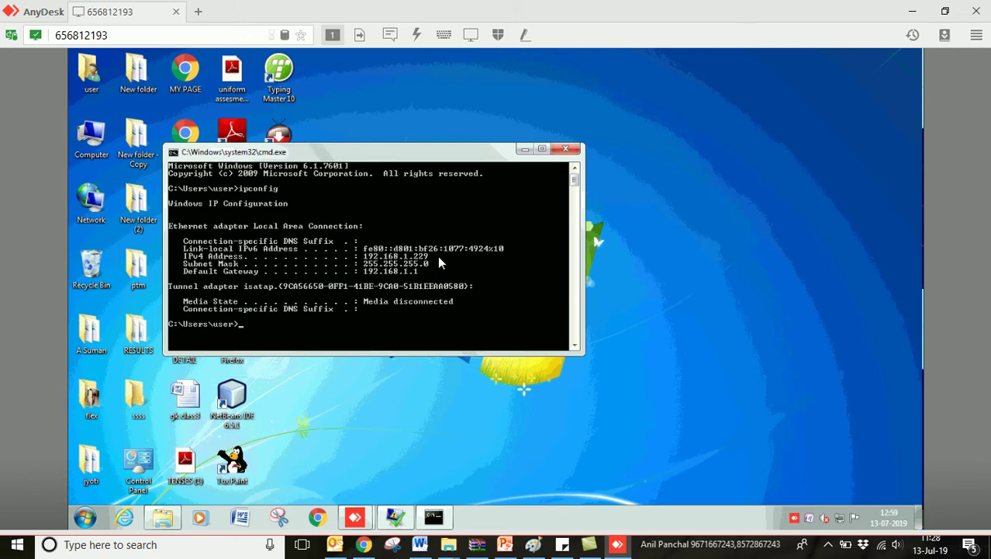
# Find and open Sticky Notes on the remote computer and write the IP address 192.168.1.229 on the note
pyautogui.click(83, 519)
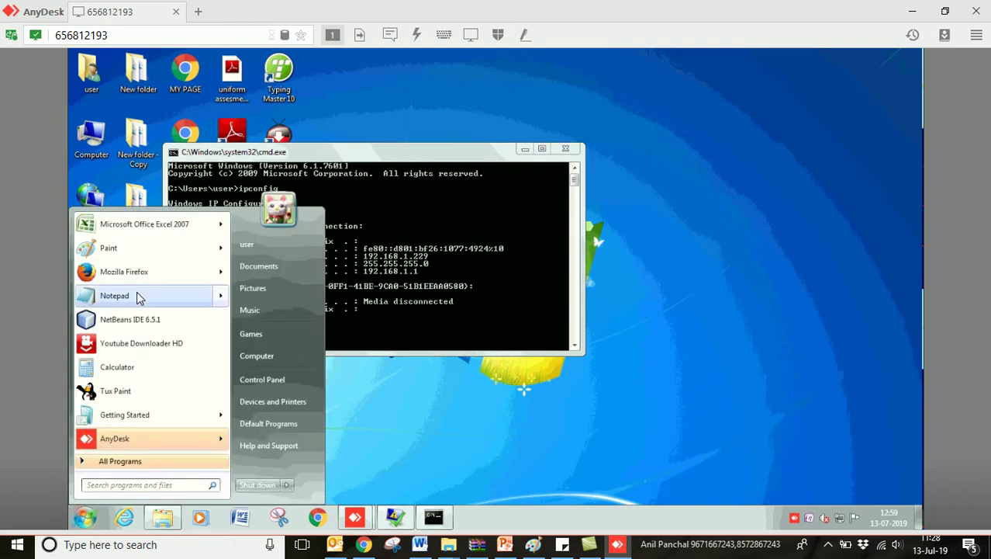
pyautogui.write('stic')
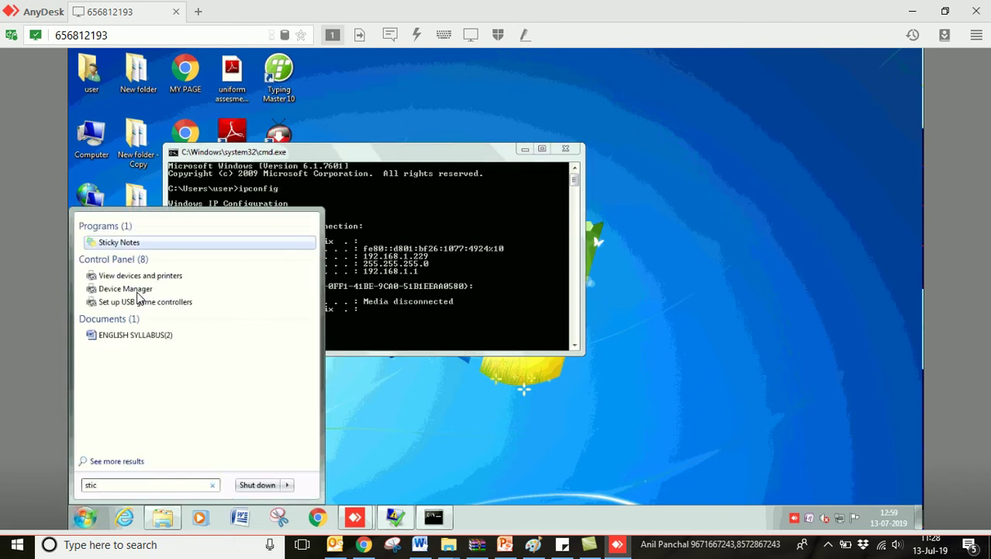
pyautogui.press('Return')
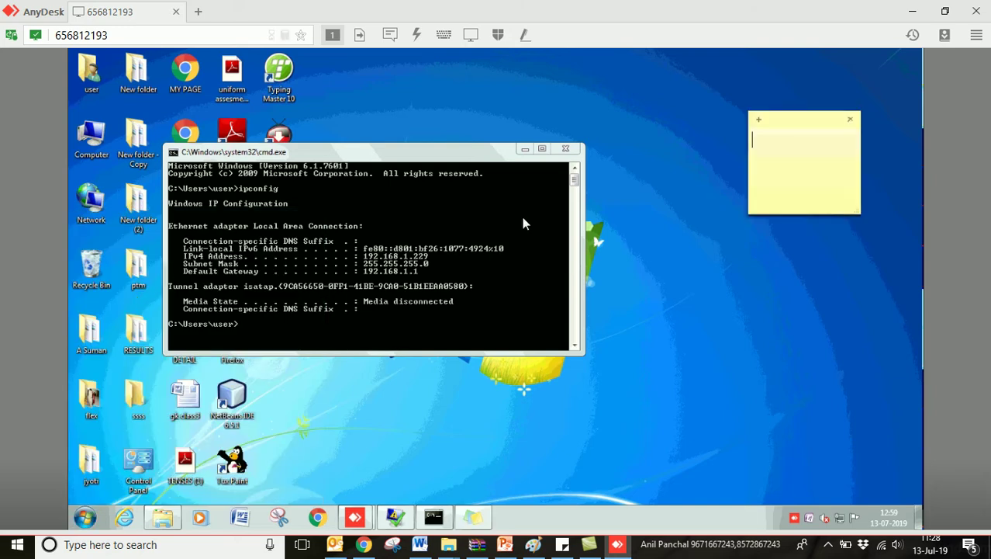
pyautogui.write('192.168.1.229')
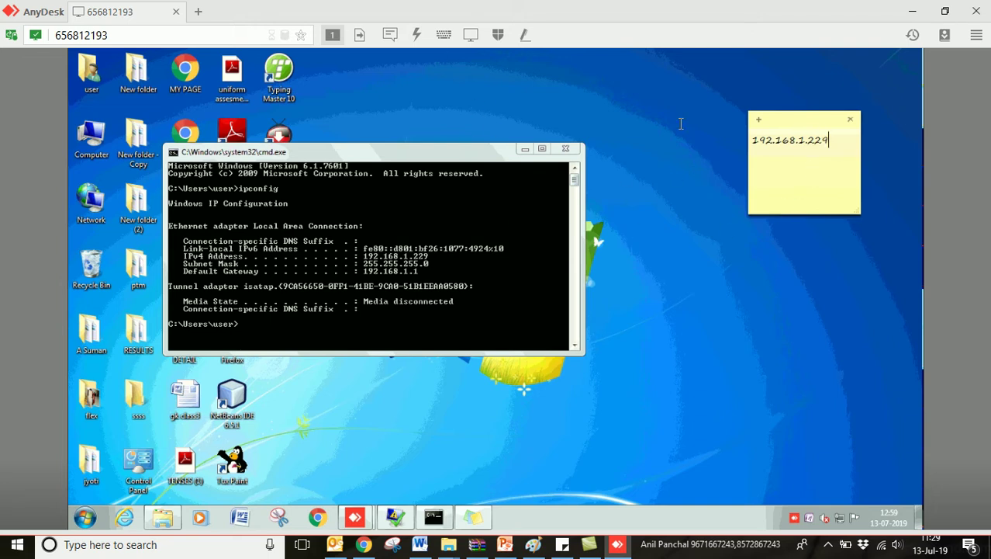
pyautogui.click(913, 11)
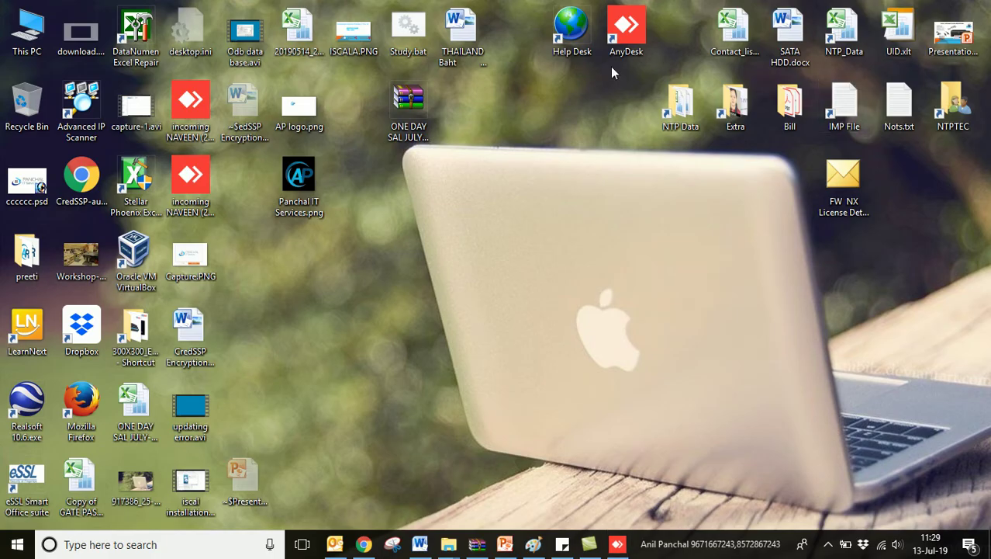
pyautogui.doubleClick(626, 39)
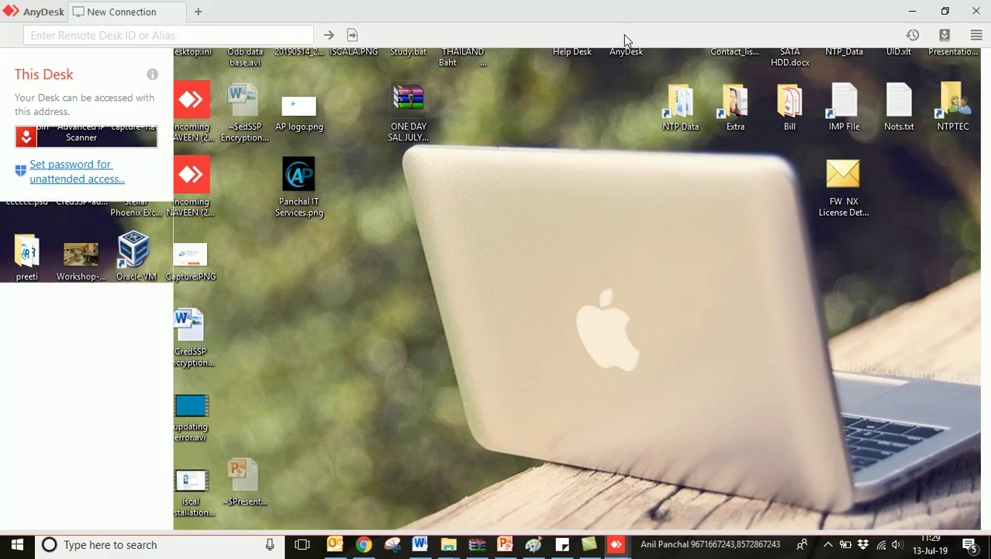
pyautogui.click(309, 136)
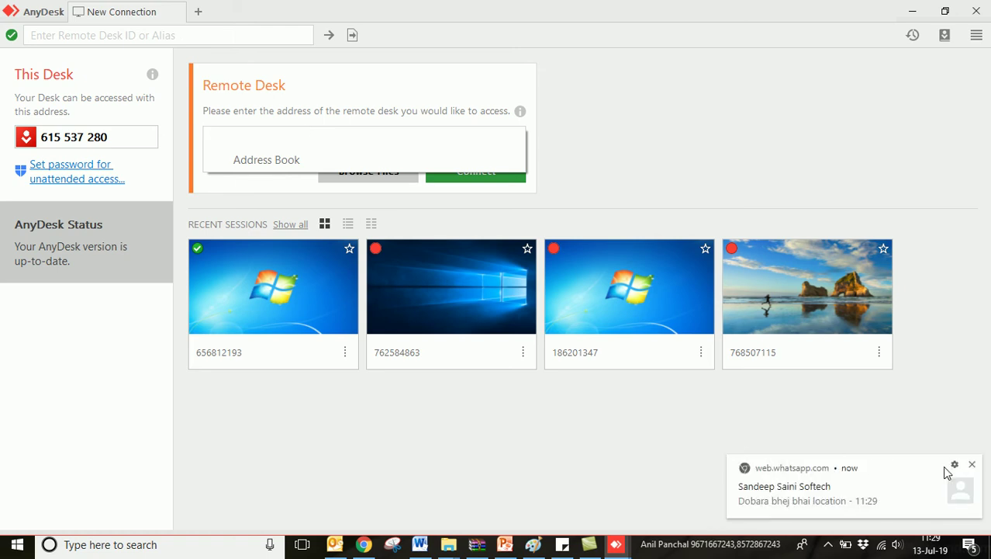
pyautogui.click(972, 464)
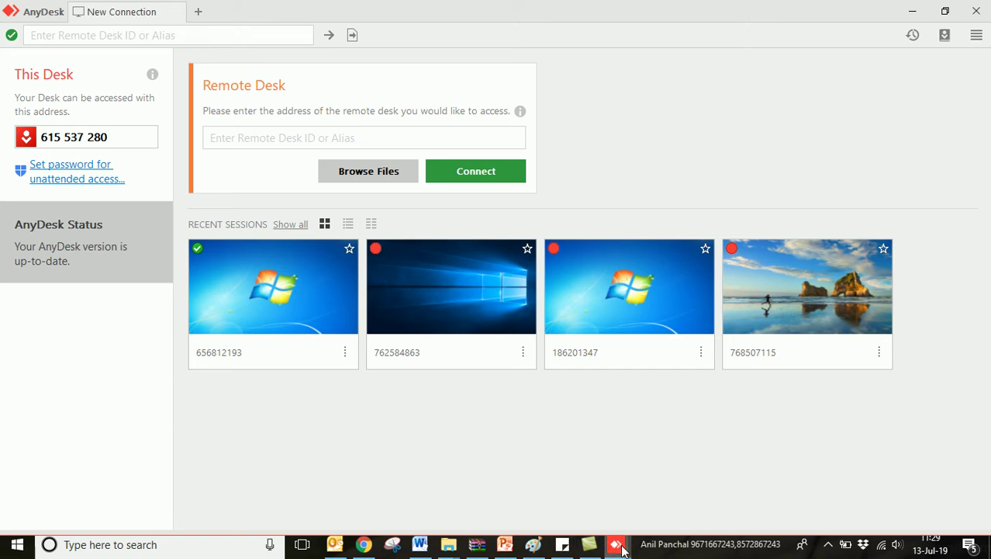
pyautogui.moveTo(616, 544)
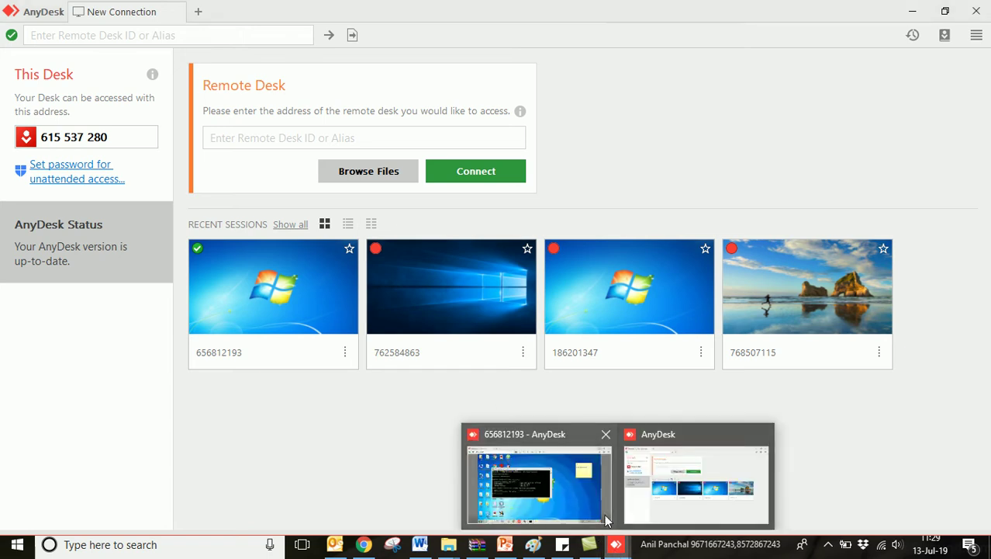
pyautogui.click(571, 491)
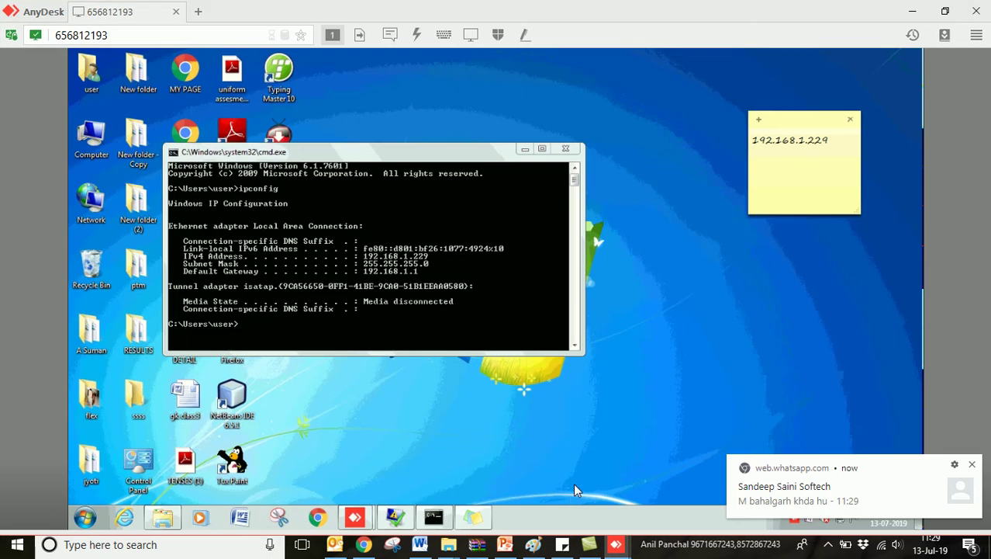
pyautogui.click(972, 466)
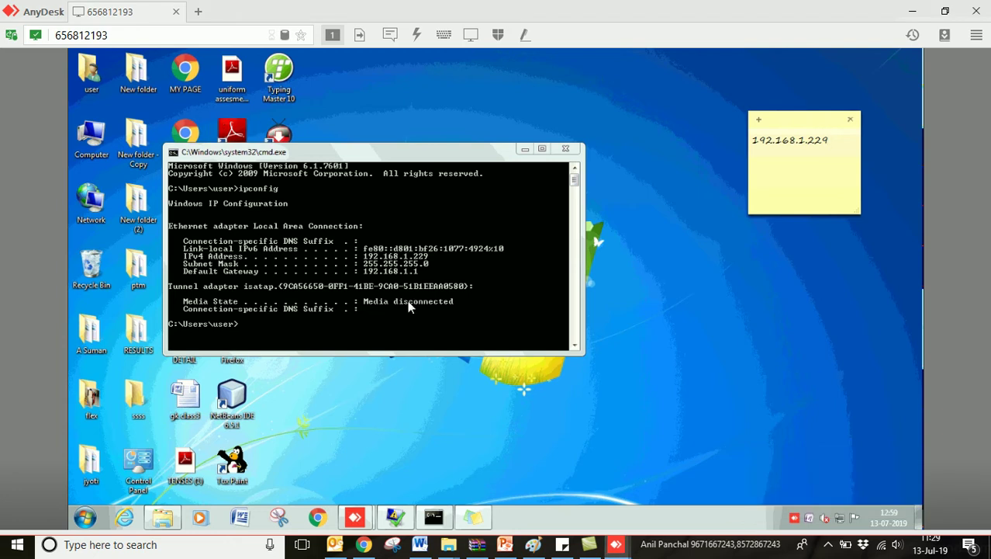
# Open Control Panel on the remote computer, examine the Windows Firewall state for its networks, and close the window
pyautogui.click(399, 327)
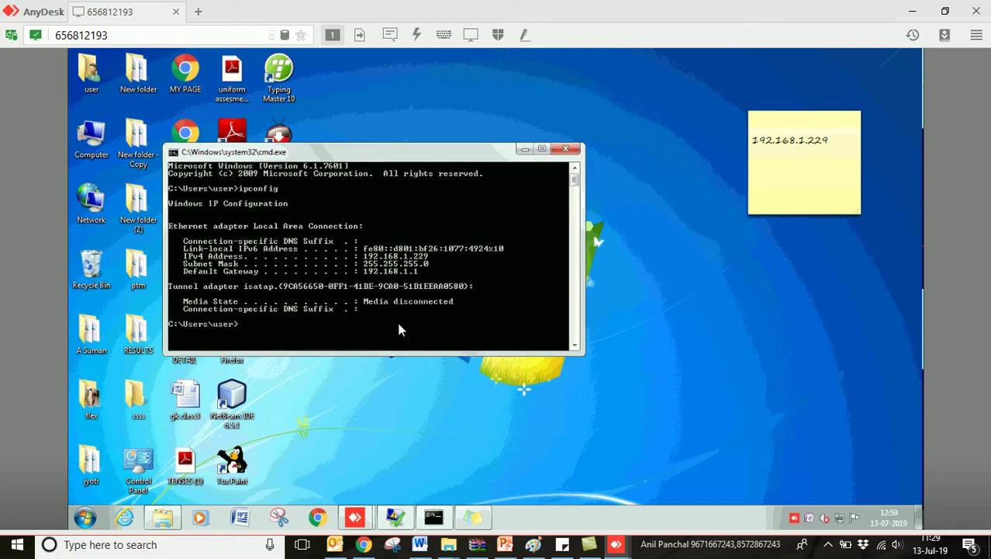
pyautogui.click(88, 518)
pyautogui.write('cont')
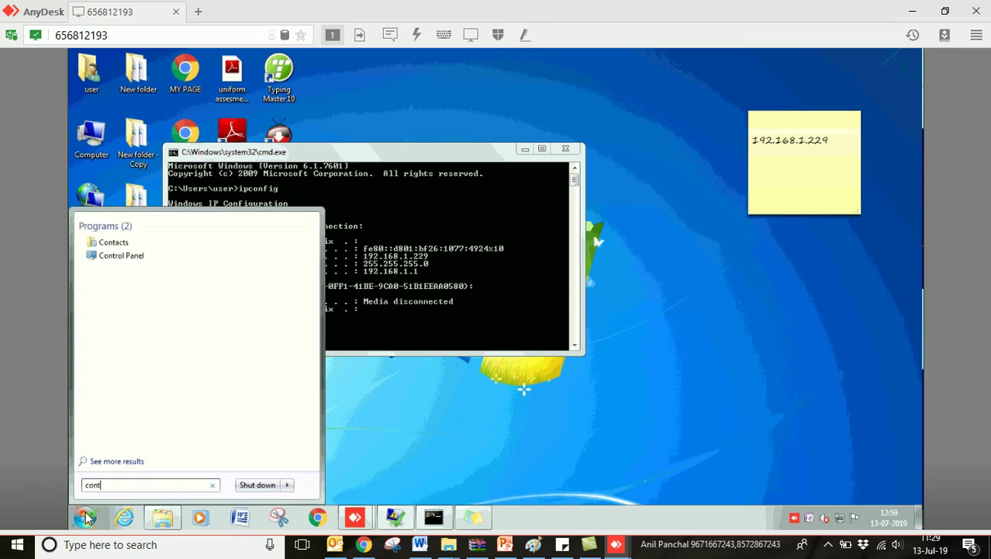
pyautogui.write('rol')
pyautogui.press('Return')
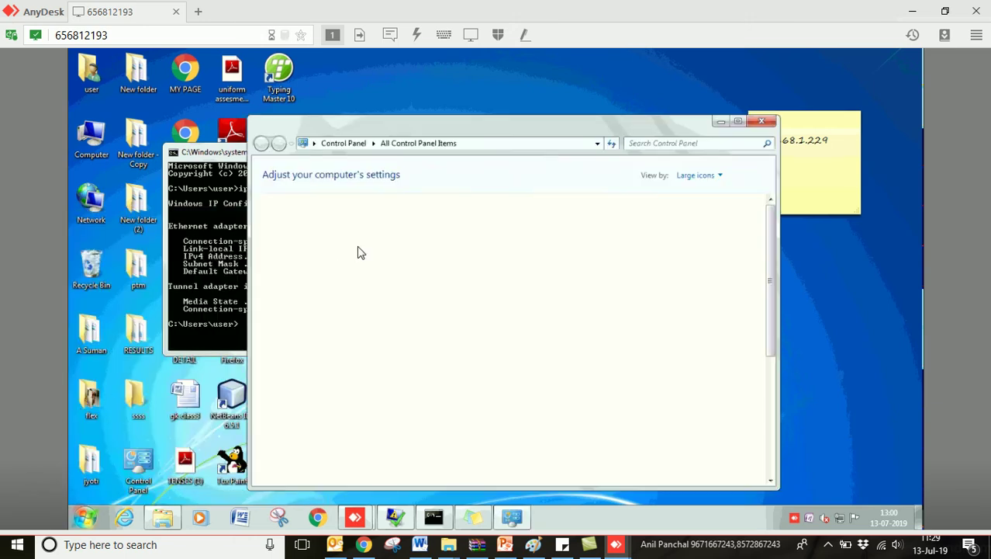
pyautogui.click(739, 122)
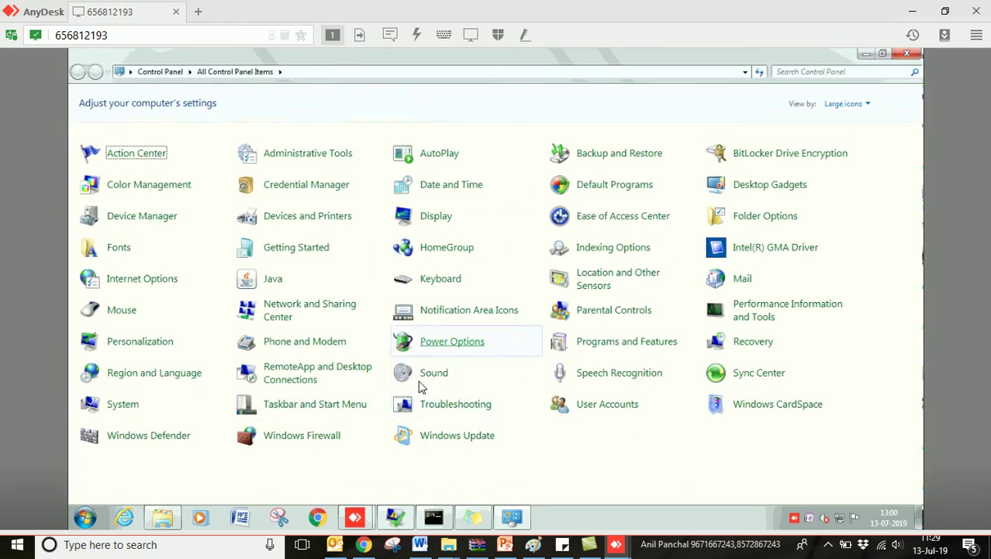
pyautogui.click(297, 438)
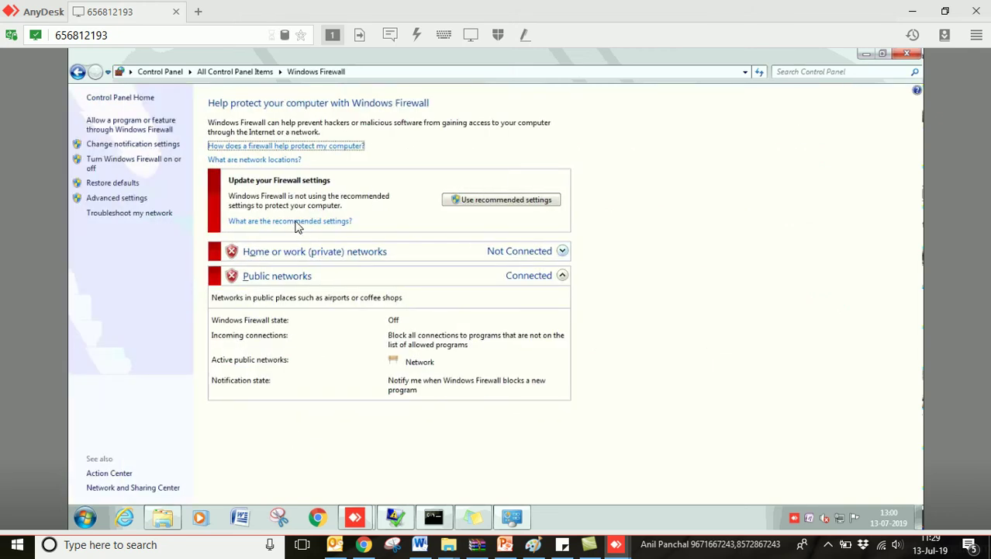
pyautogui.click(908, 54)
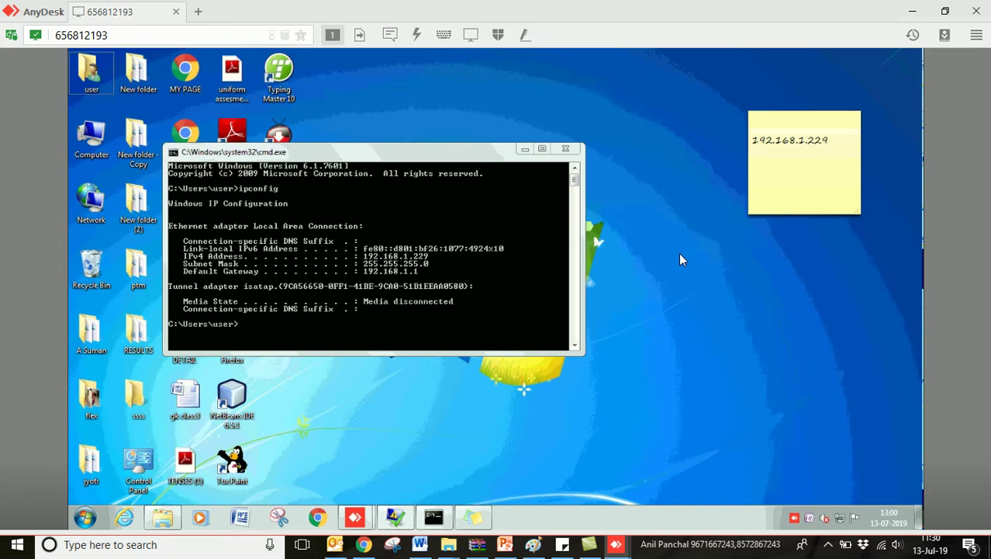
# Examine the public profile's advanced sharing settings in the remote Network and Sharing Center, down to password protected sharing, then leave without saving
pyautogui.click(85, 521)
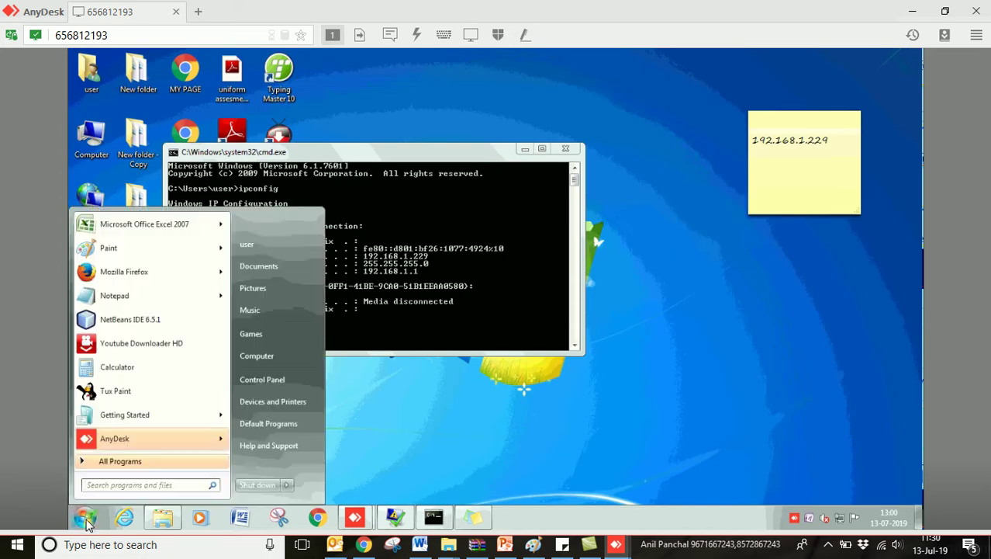
pyautogui.click(732, 454)
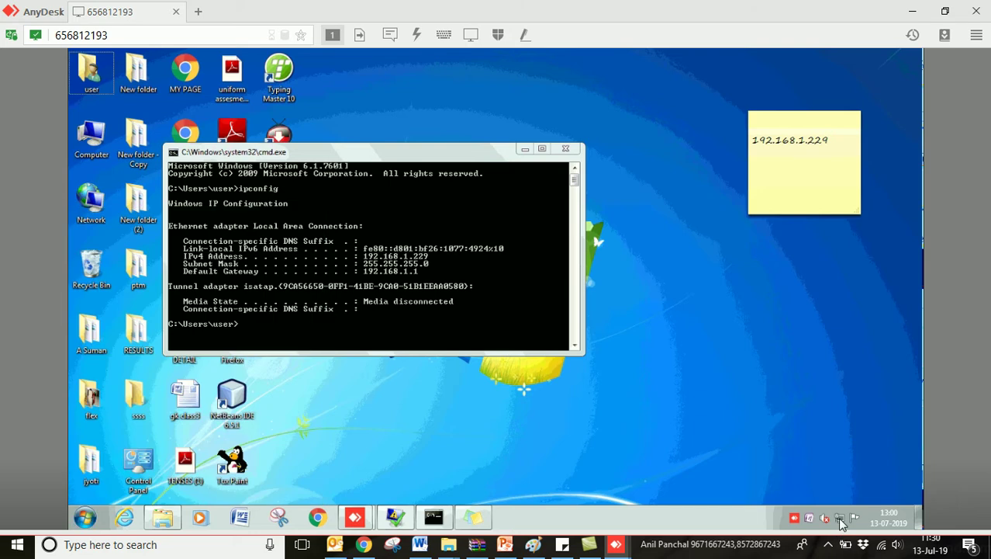
pyautogui.rightClick(838, 518)
pyautogui.click(824, 508)
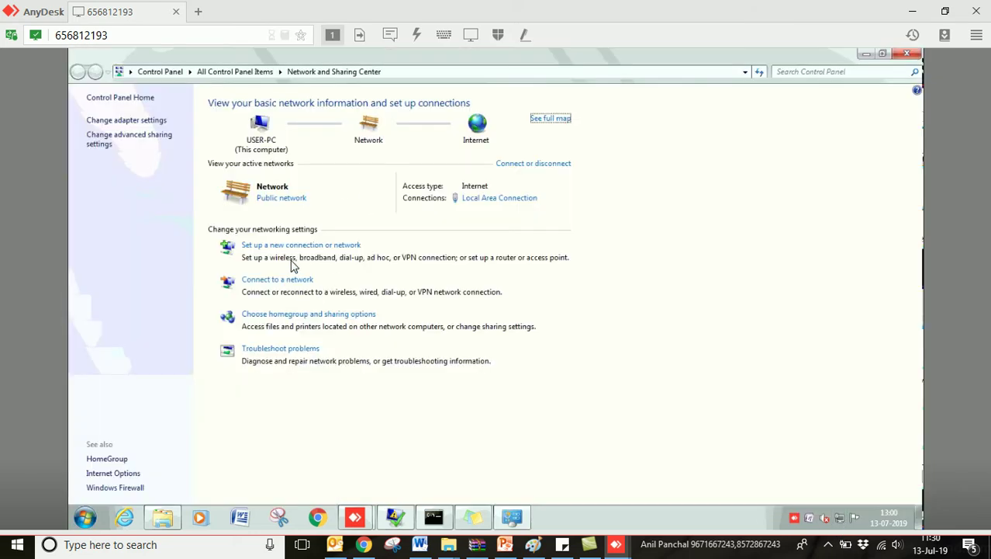
pyautogui.click(128, 139)
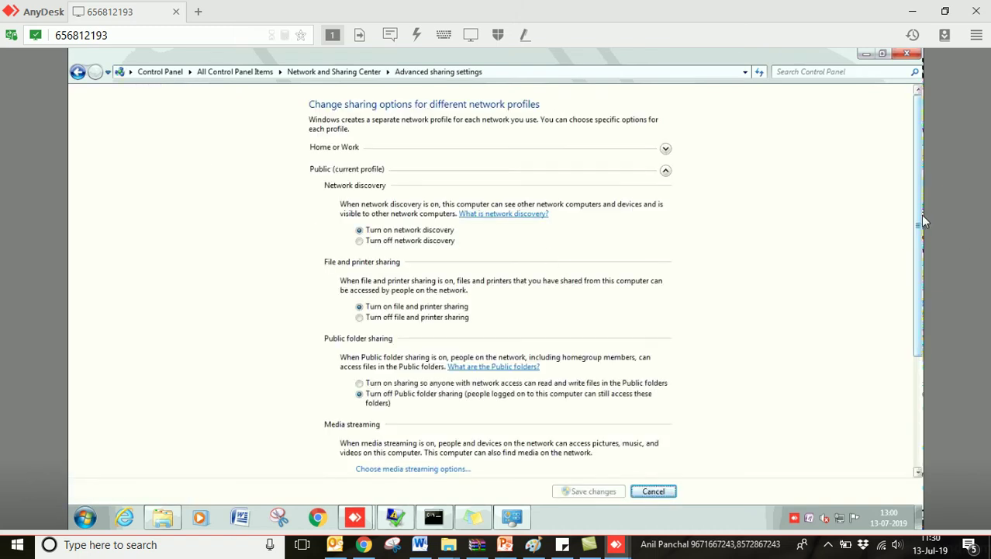
pyautogui.click(921, 371)
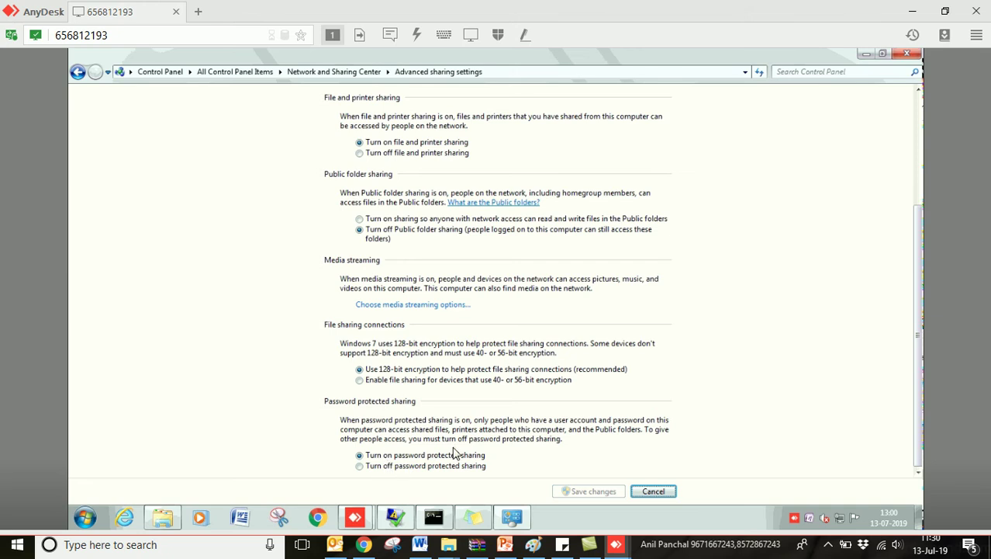
pyautogui.click(653, 491)
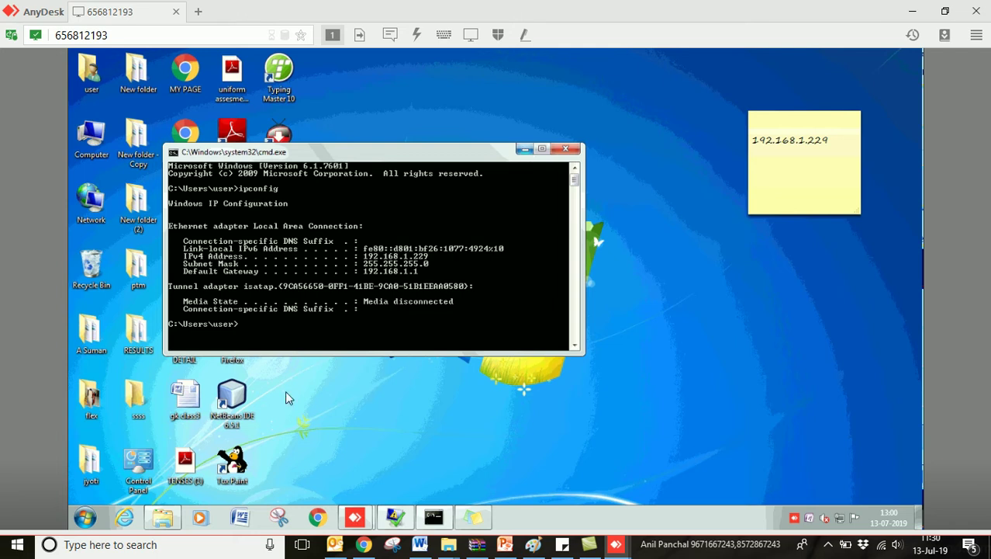
# Open the Computer window on the remote computer and view the devices in its Network location
pyautogui.click(88, 519)
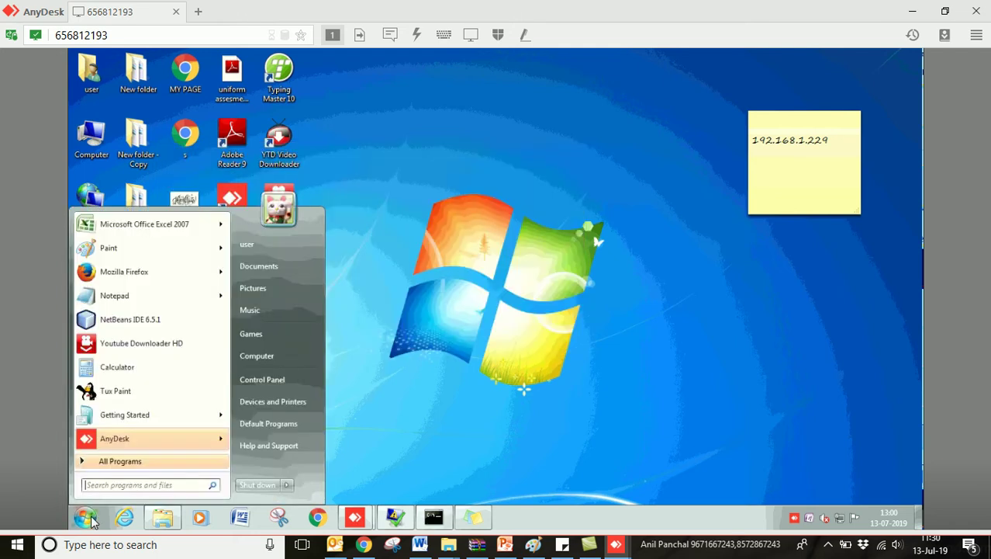
pyautogui.click(268, 357)
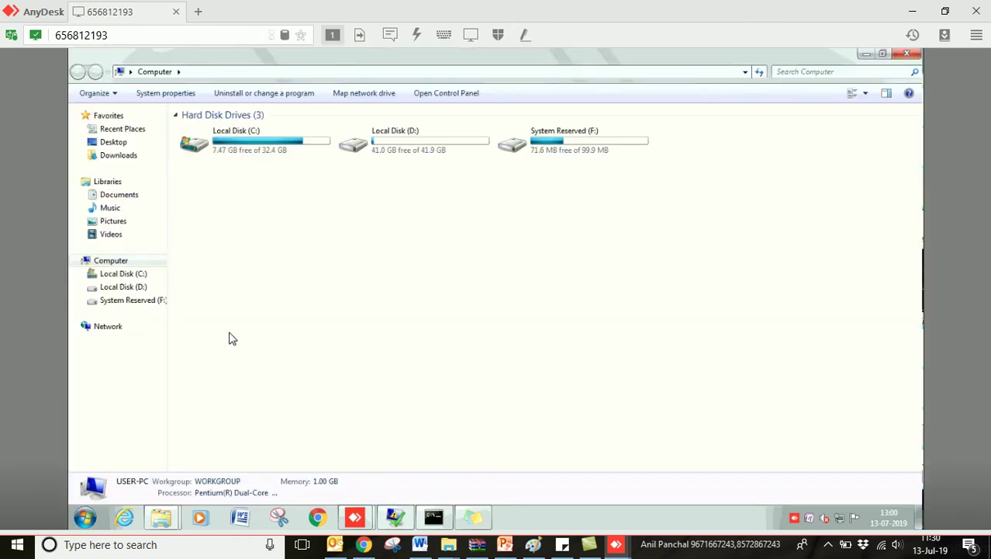
pyautogui.click(906, 53)
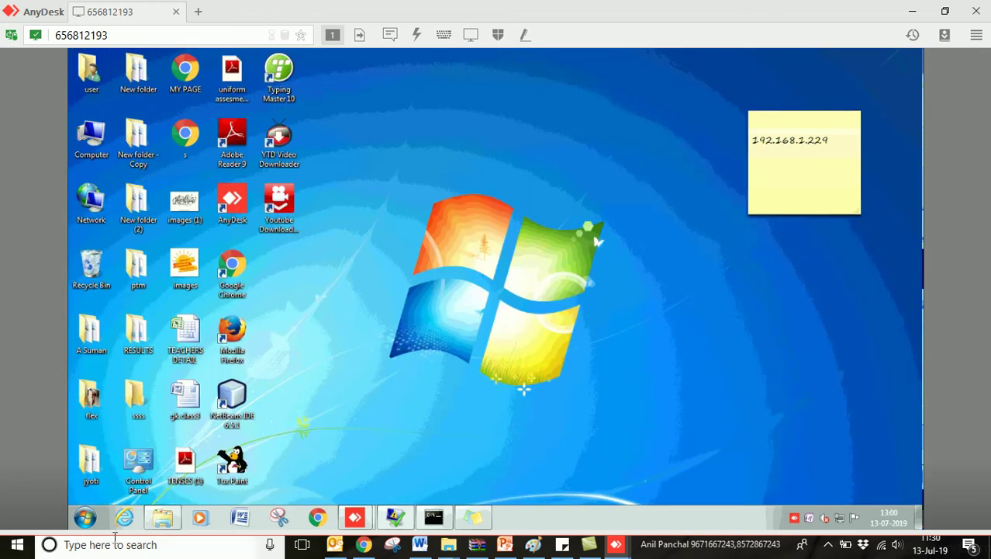
pyautogui.click(86, 518)
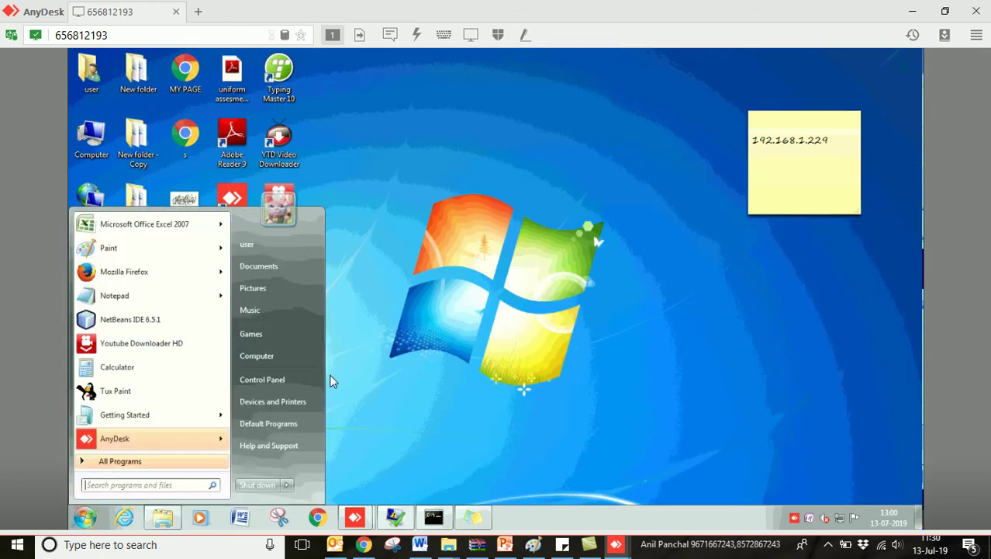
pyautogui.click(288, 354)
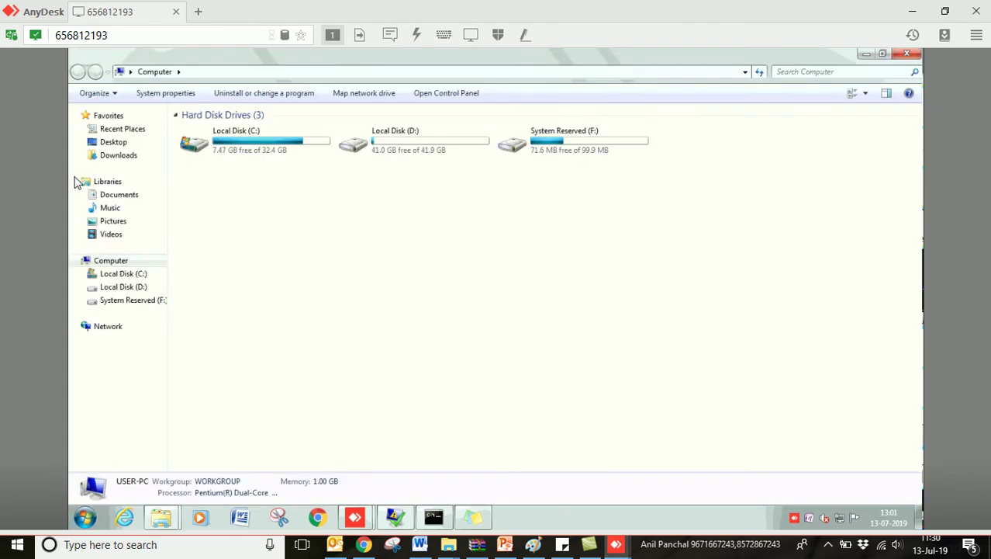
pyautogui.click(105, 327)
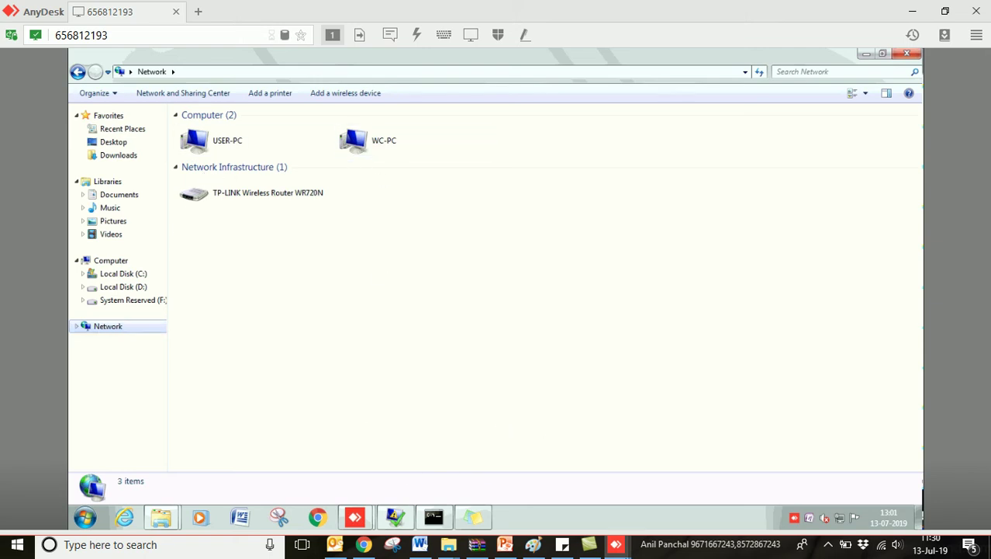
# Switch to the other AnyDesk window and connect to a second remote computer by entering its desk address
pyautogui.moveTo(616, 544)
pyautogui.click(696, 487)
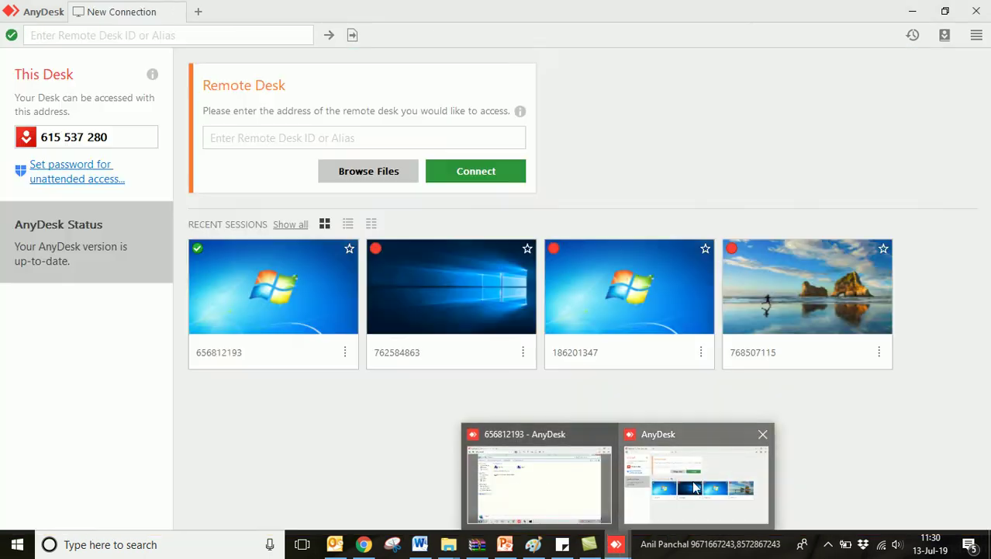
pyautogui.click(353, 135)
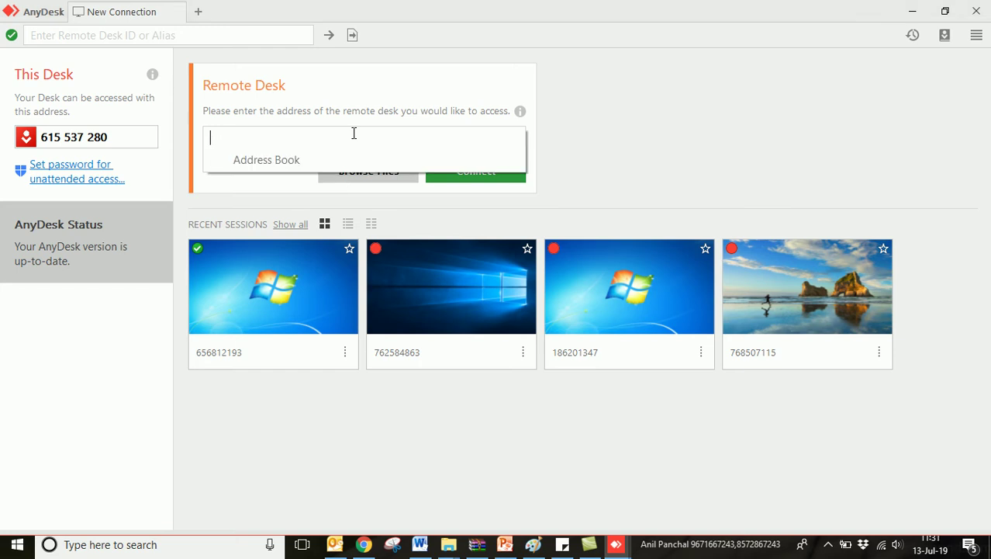
pyautogui.write('3')
pyautogui.write('55158515')
pyautogui.press('Return')
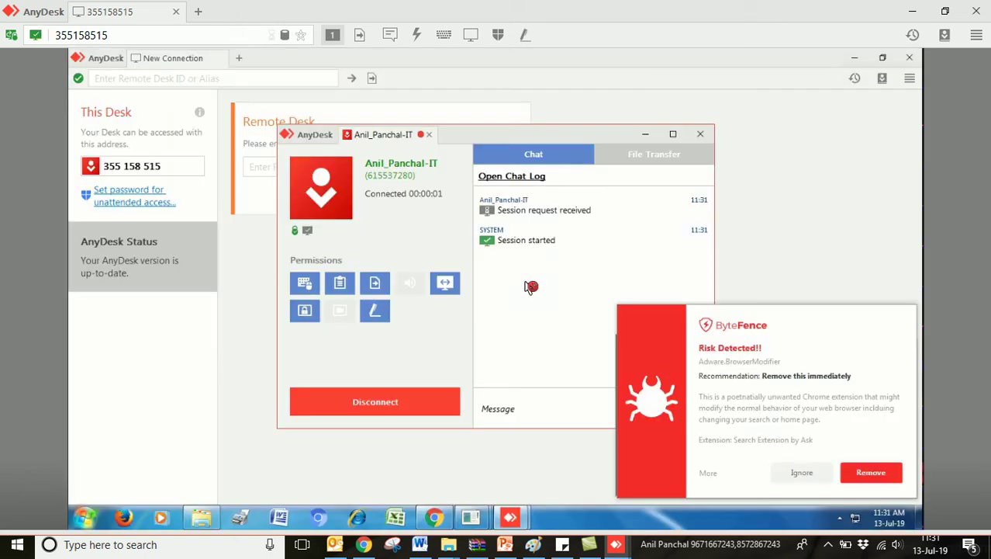
# Decline ignoring the ByteFence risk, then clear the second remote desktop by minimizing both AnyDesk windows and closing both ping windows
pyautogui.click(807, 465)
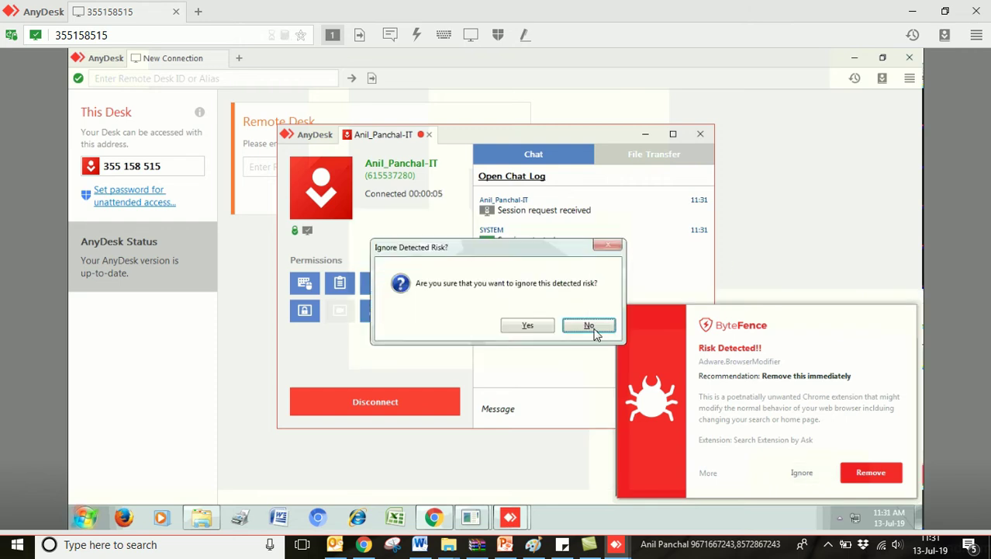
pyautogui.click(591, 325)
pyautogui.click(647, 135)
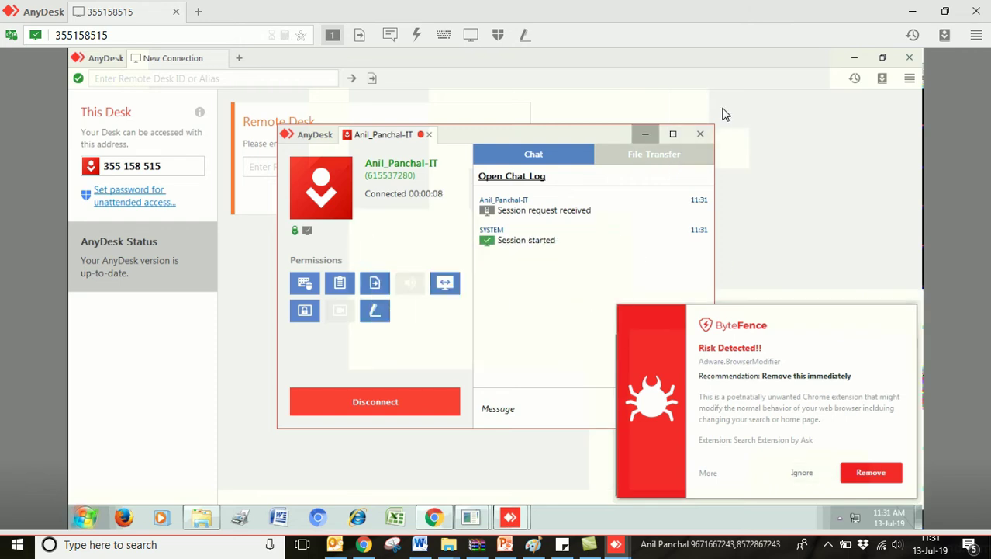
pyautogui.click(855, 59)
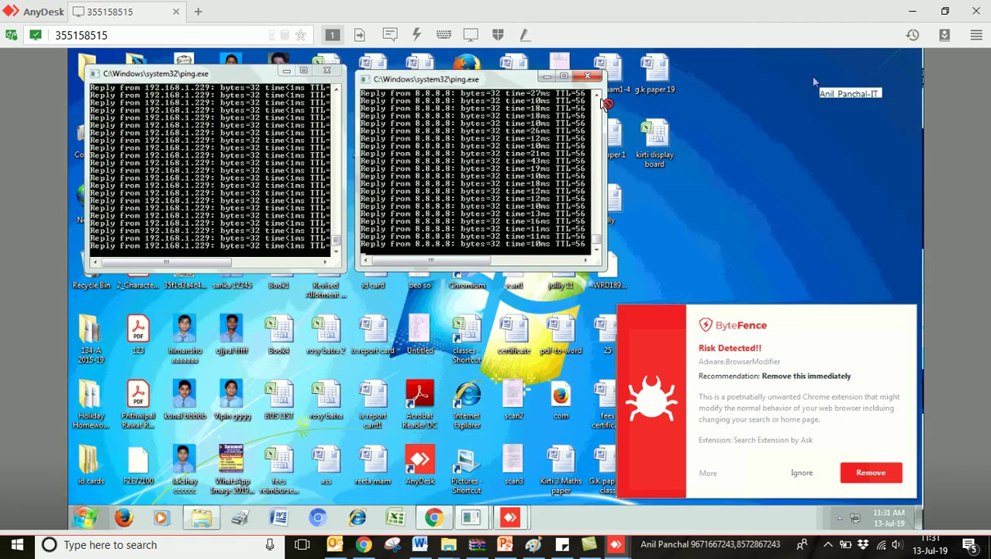
pyautogui.click(587, 77)
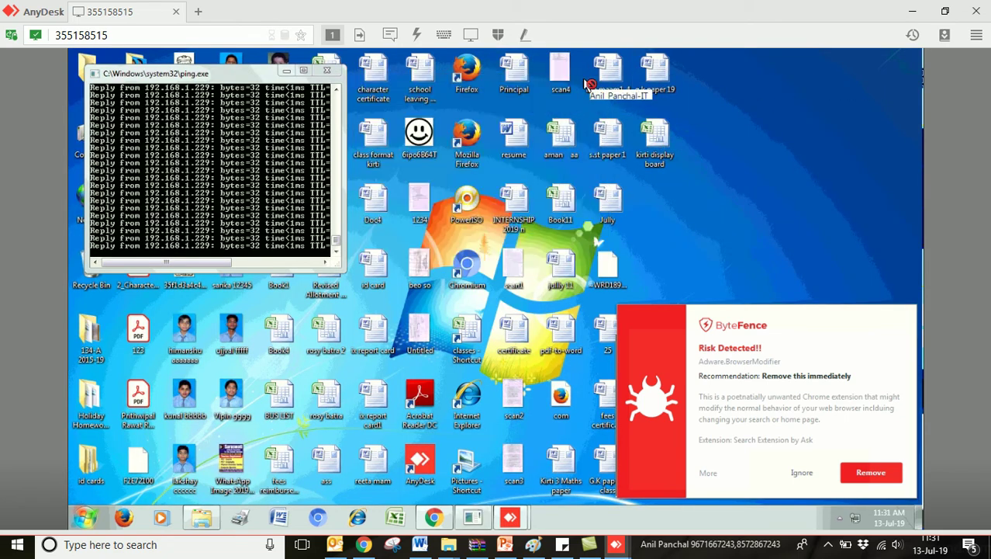
pyautogui.click(326, 72)
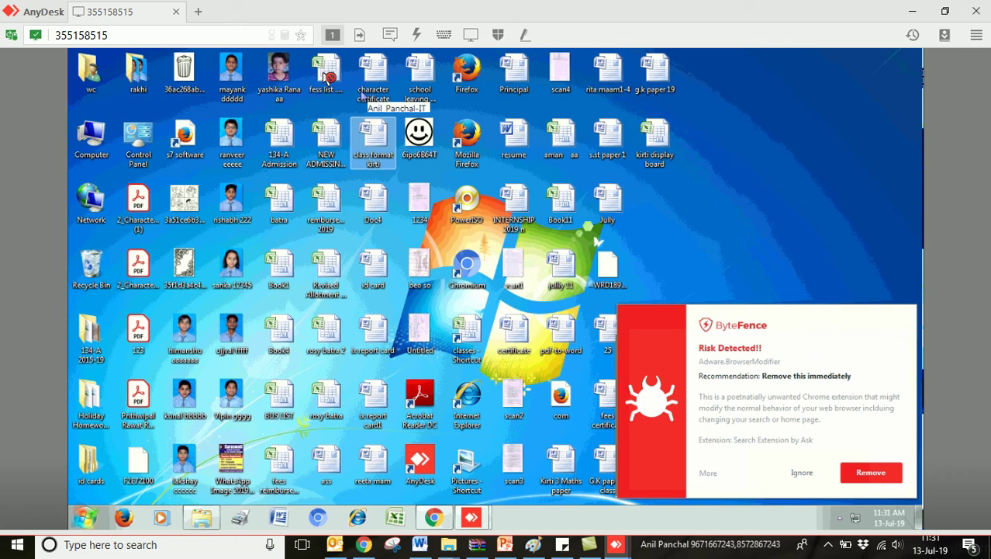
# Open the Command Prompt on the second remote computer with cmd and execute ipconfig
pyautogui.click(85, 518)
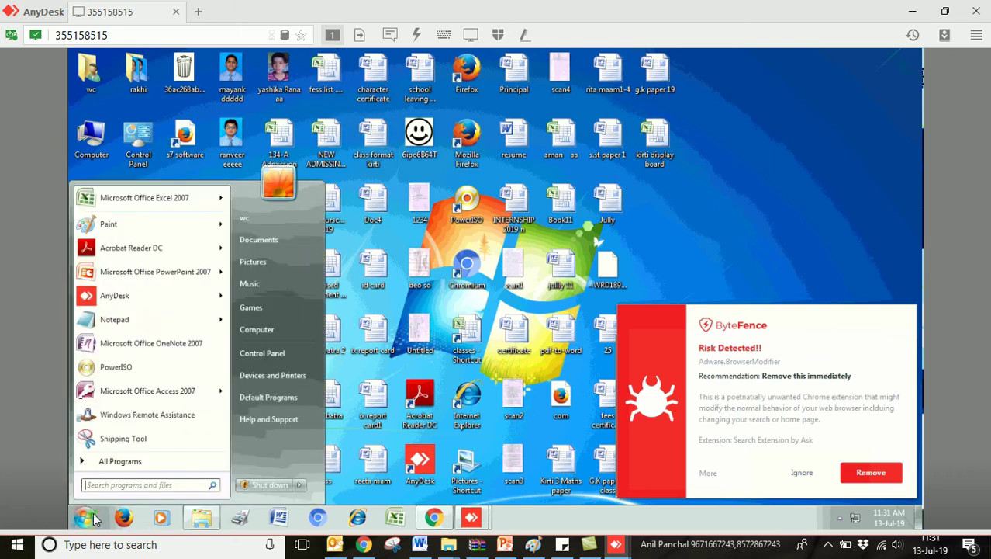
pyautogui.write('cmd')
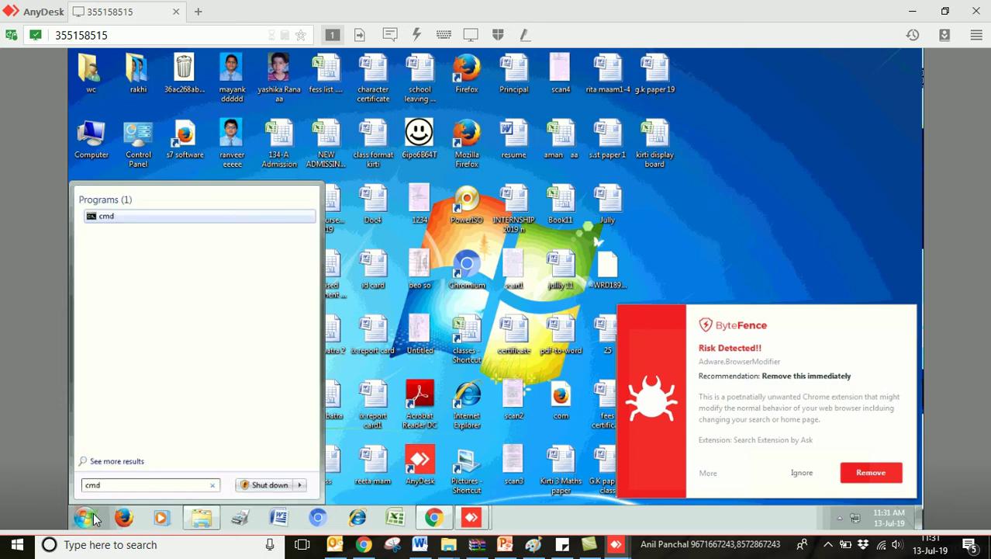
pyautogui.press('Return')
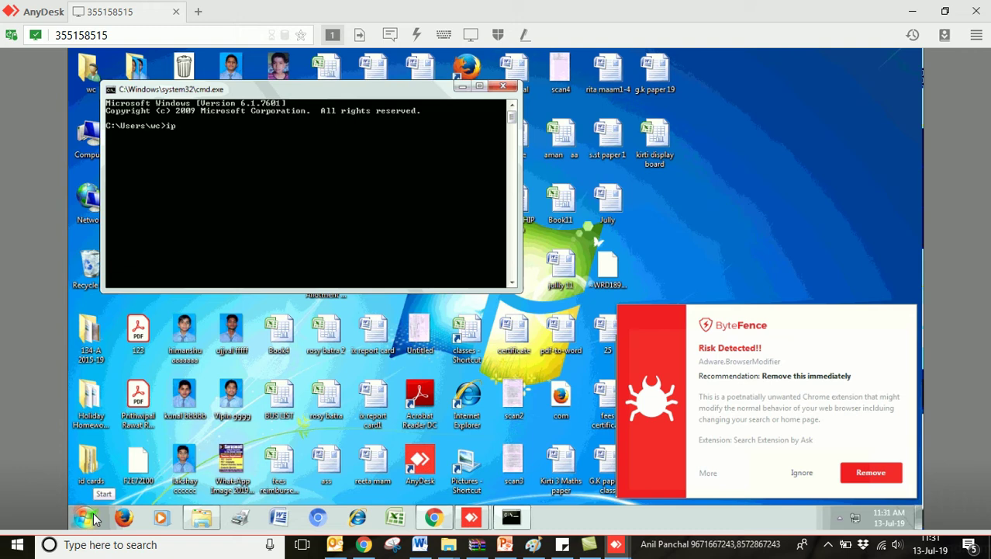
pyautogui.write('ipconfig')
pyautogui.press('Return')
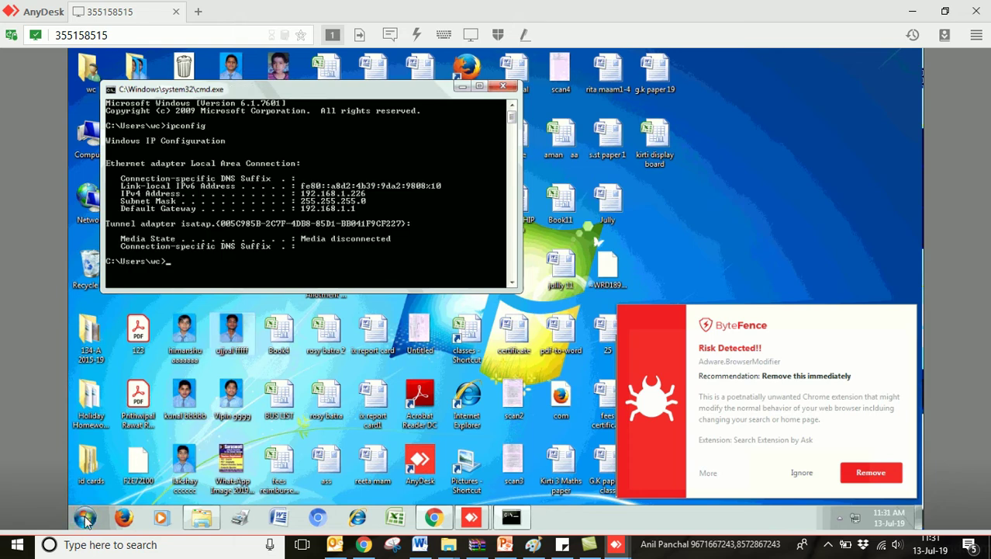
# Find and open Sticky Notes on the second remote computer and write the IP address 192.168.1.226 on the note
pyautogui.click(85, 518)
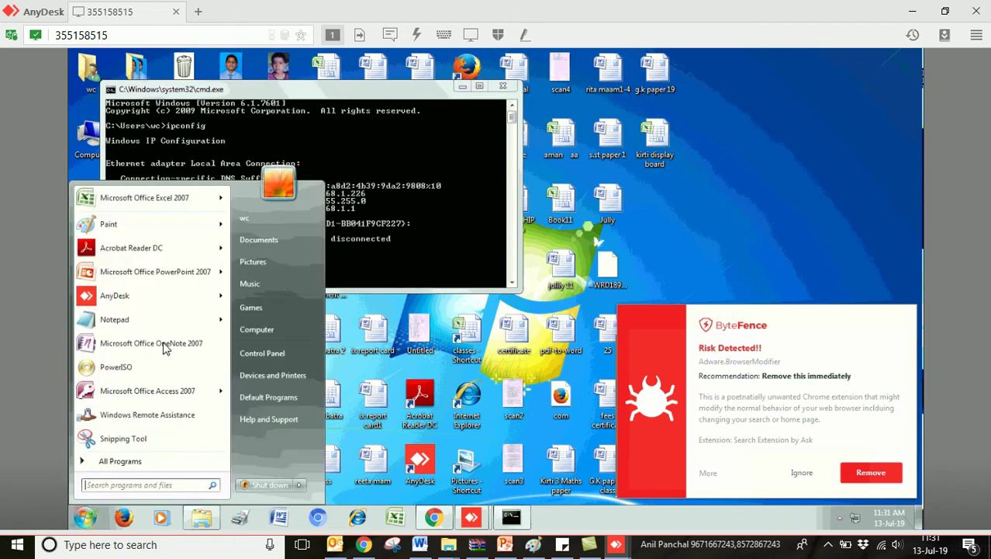
pyautogui.write('st')
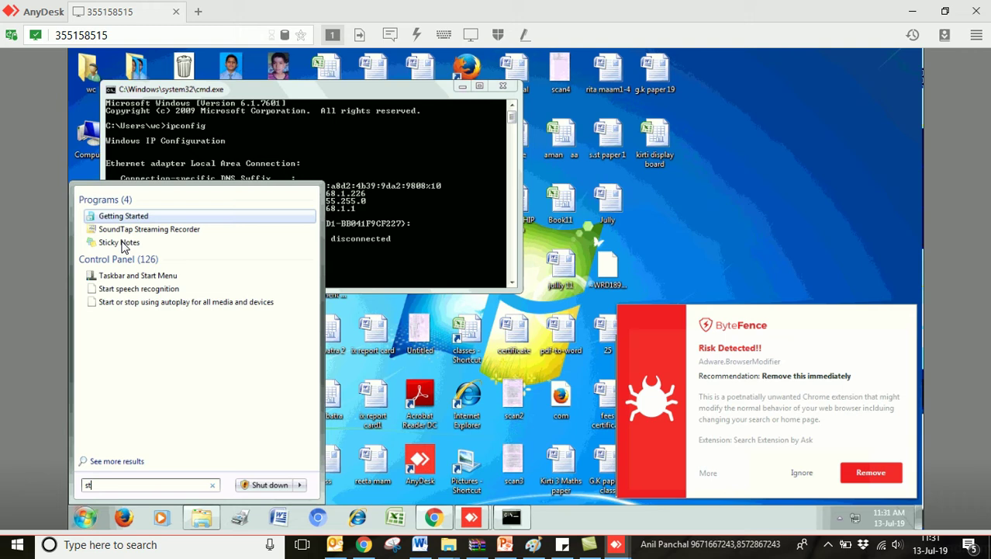
pyautogui.write('ic')
pyautogui.click(128, 218)
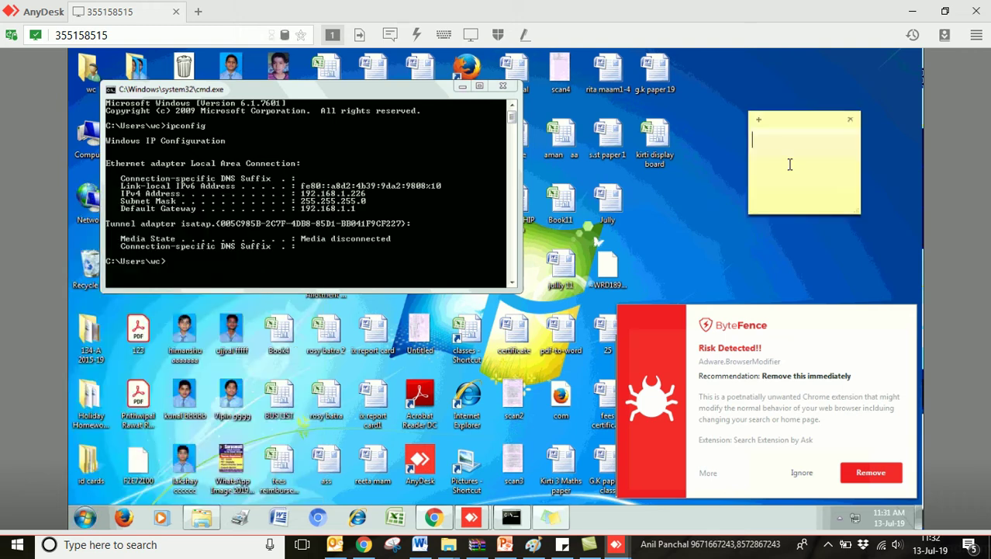
pyautogui.write('192.168.1.226')
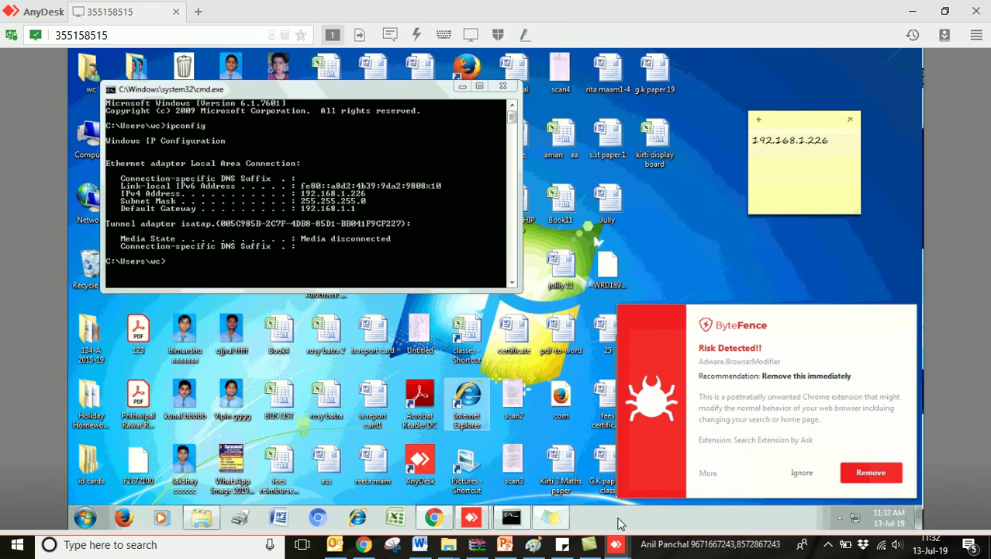
pyautogui.moveTo(615, 544)
pyautogui.click(546, 491)
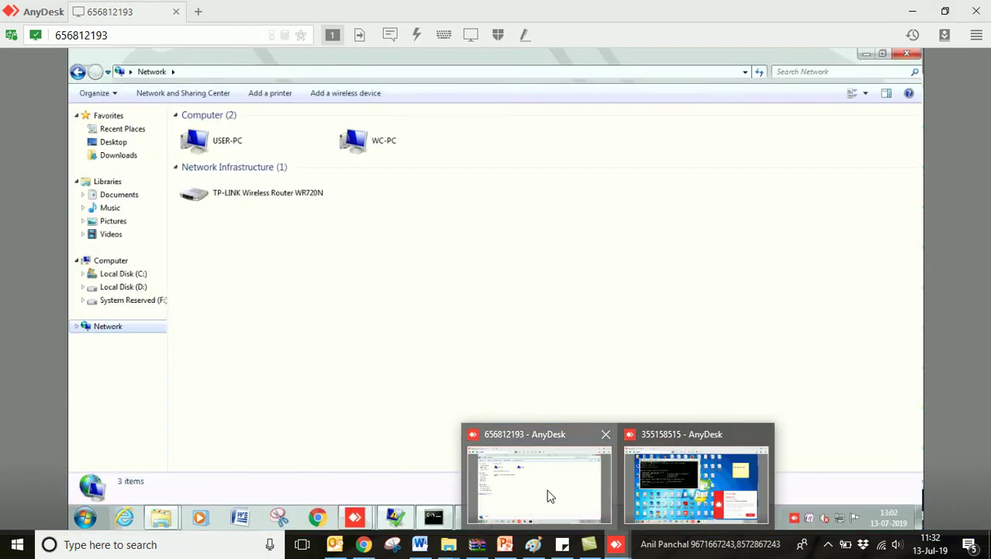
pyautogui.click(913, 35)
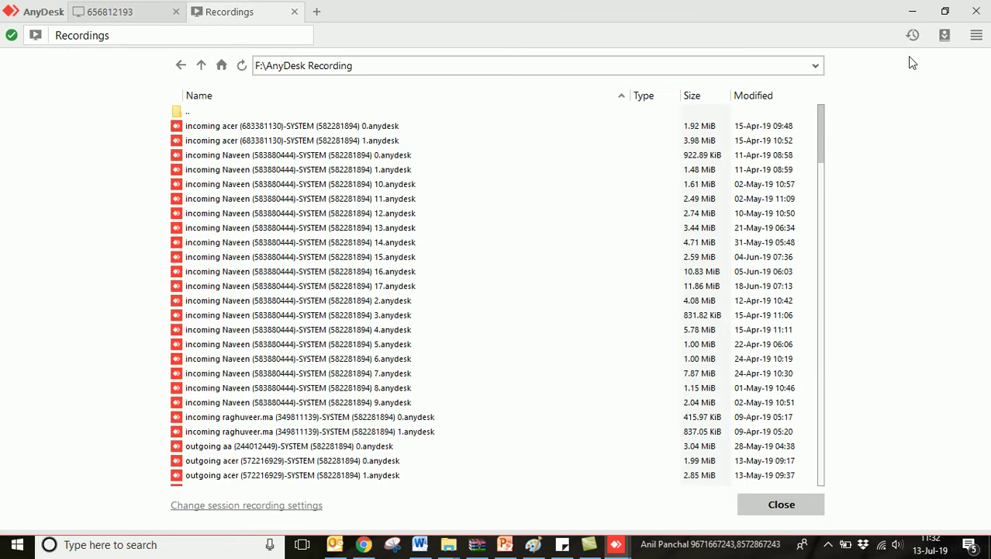
pyautogui.click(913, 11)
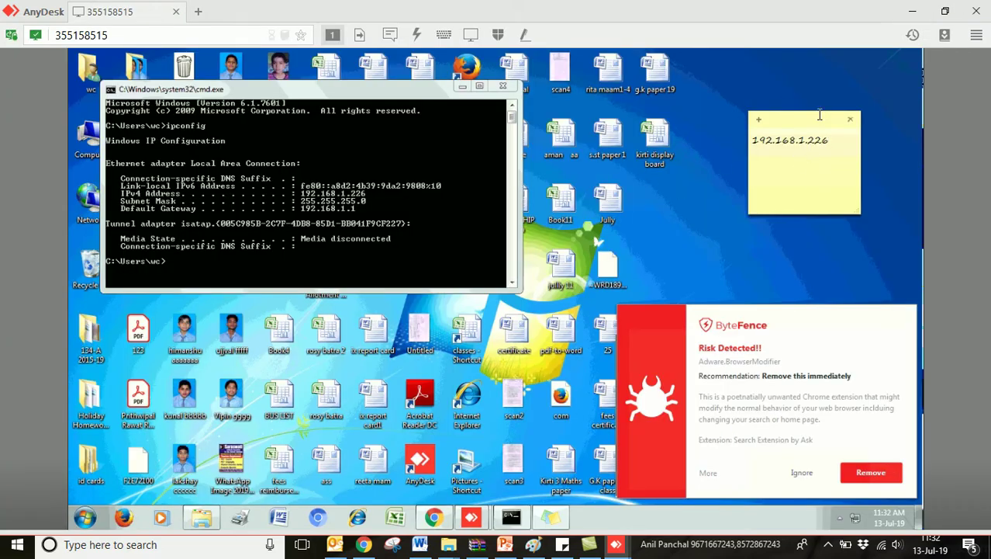
pyautogui.moveTo(621, 547)
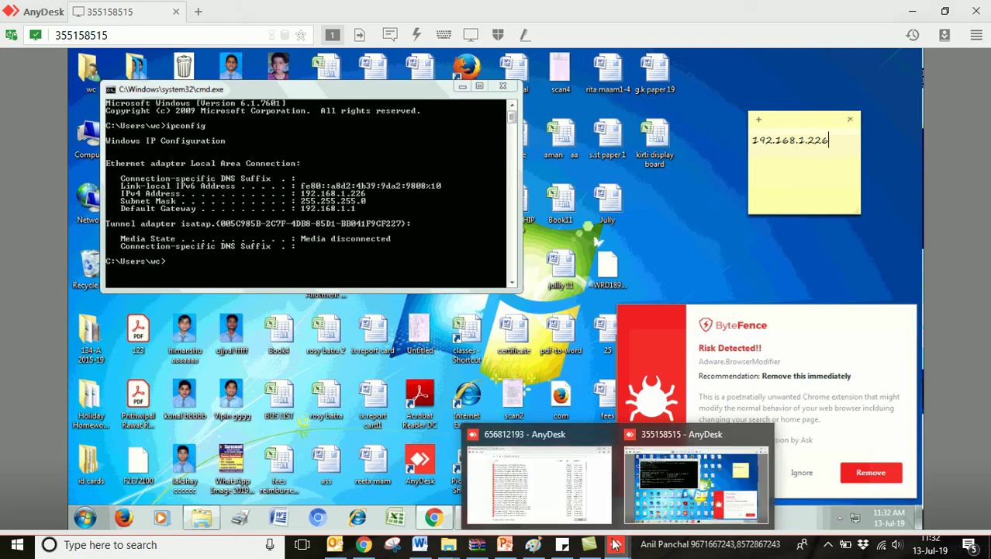
pyautogui.click(563, 490)
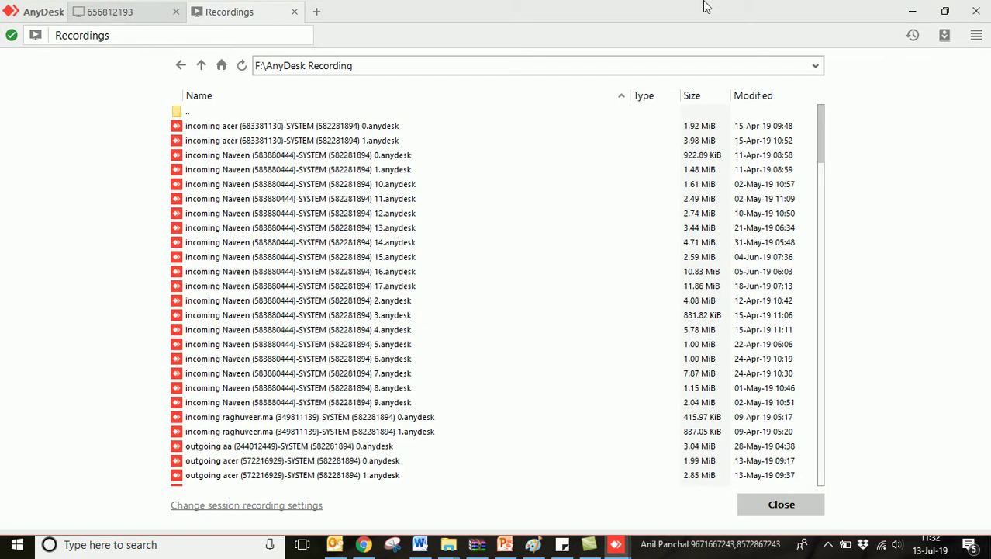
pyautogui.click(913, 10)
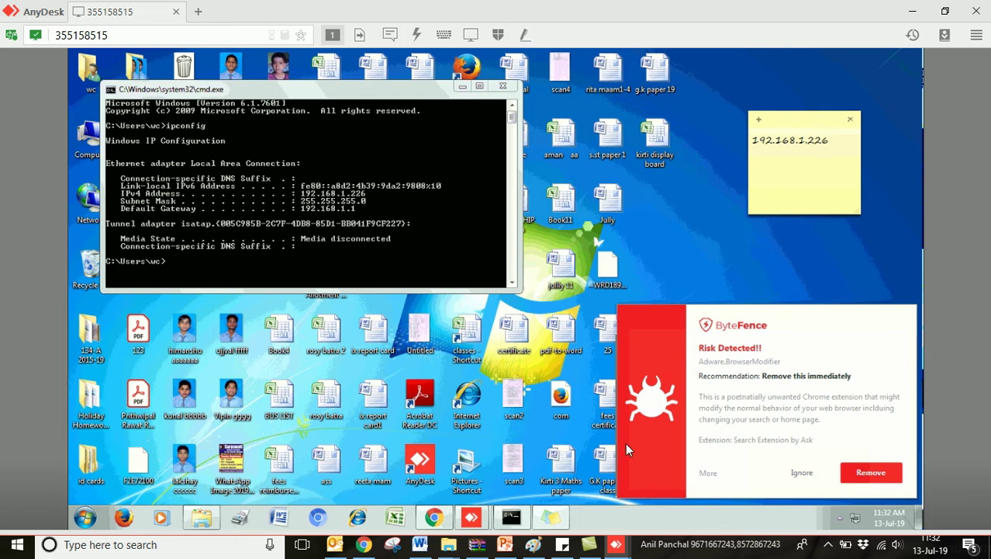
# Return from the Recordings list to the first remote computer's session and minimize its Network window
pyautogui.moveTo(619, 547)
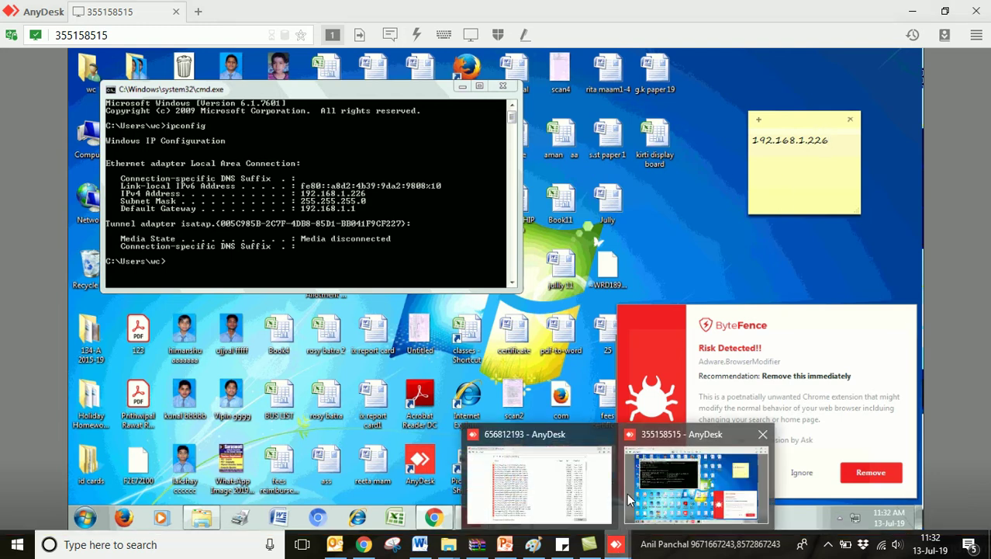
pyautogui.click(594, 493)
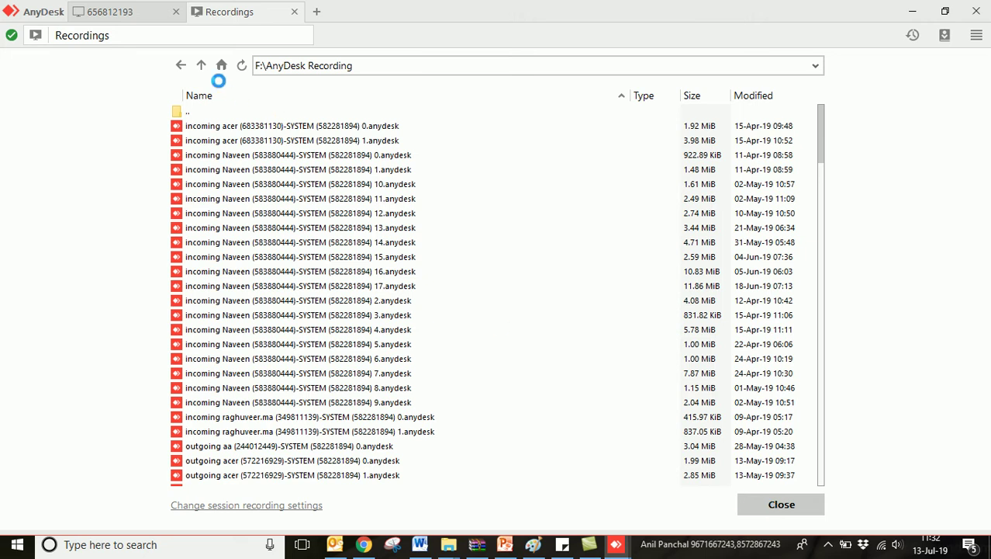
pyautogui.click(135, 12)
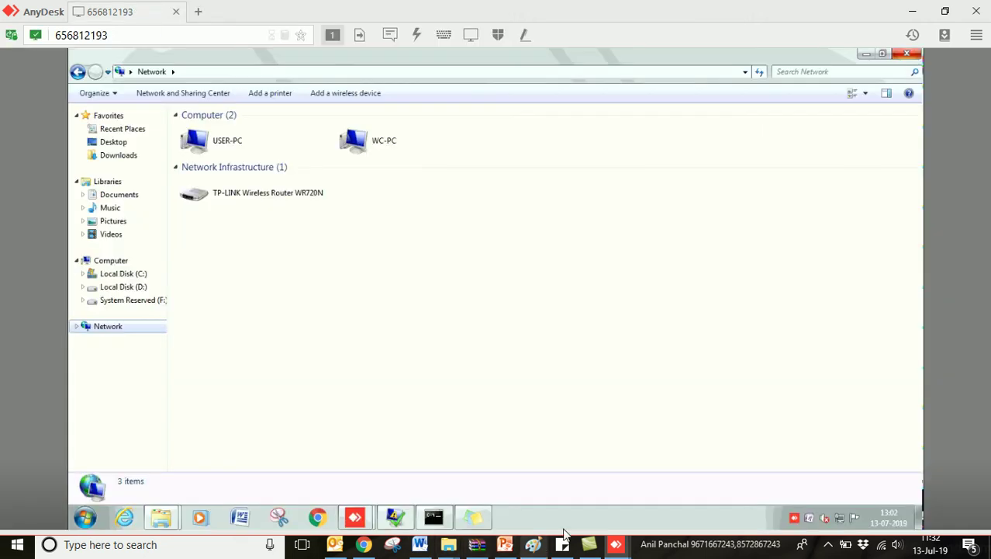
pyautogui.click(865, 54)
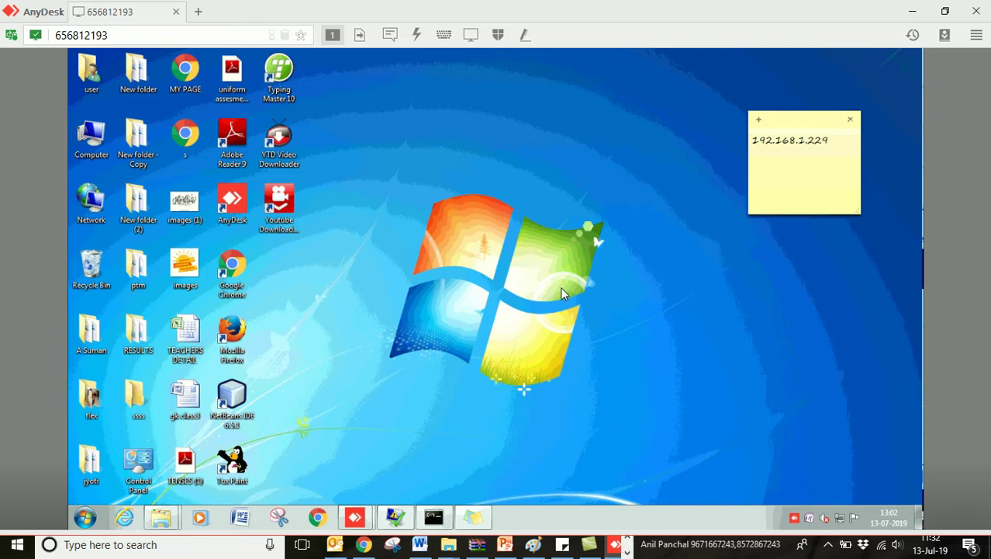
pyautogui.press('super+r')
pyautogui.write('ping')
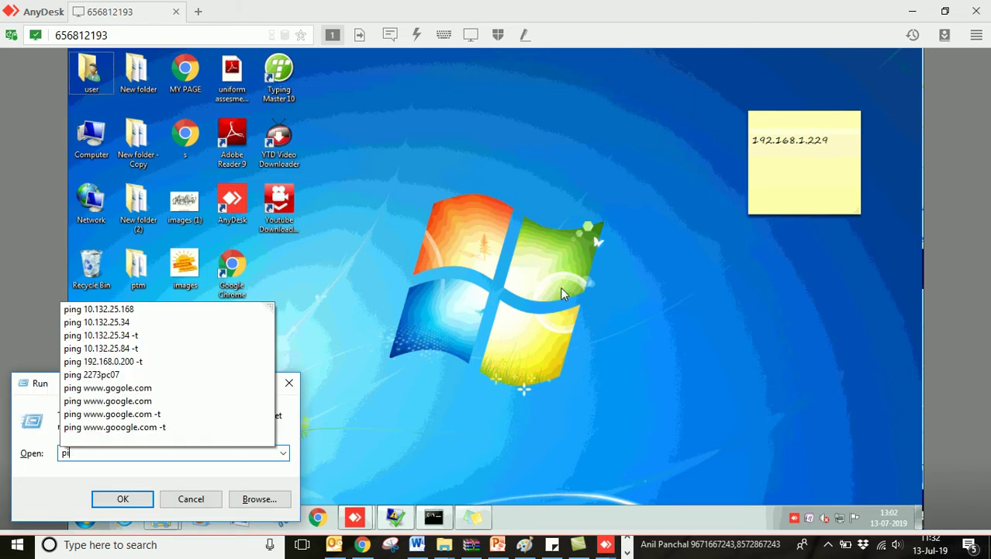
pyautogui.press('BackSpace')
pyautogui.press('BackSpace')
pyautogui.press('Escape')
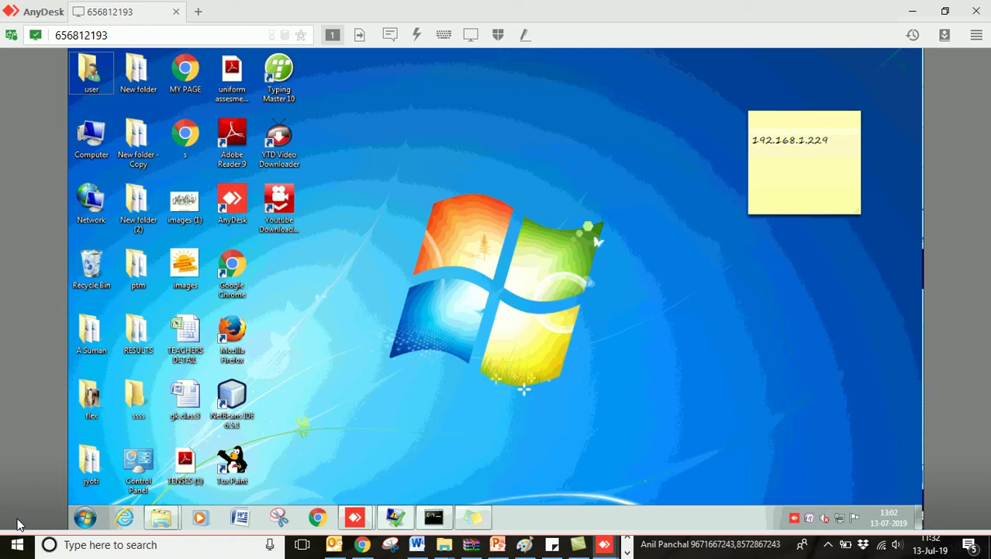
# Open the Command Prompt on the first remote computer with cmd and start a continuous ping with ping 192.168.1.226 -t
pyautogui.click(85, 518)
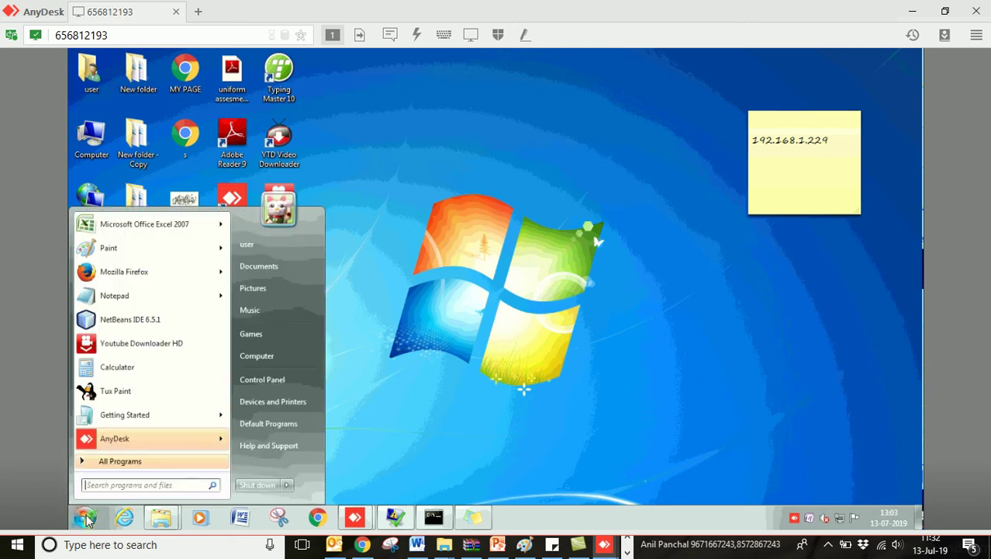
pyautogui.write('cmd')
pyautogui.press('Return')
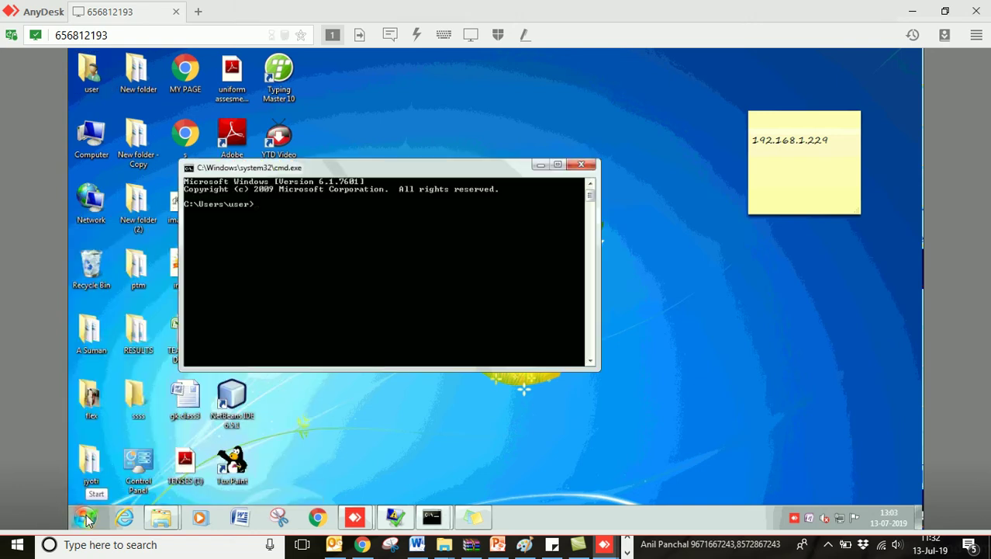
pyautogui.write('ping 192.168.1.22')
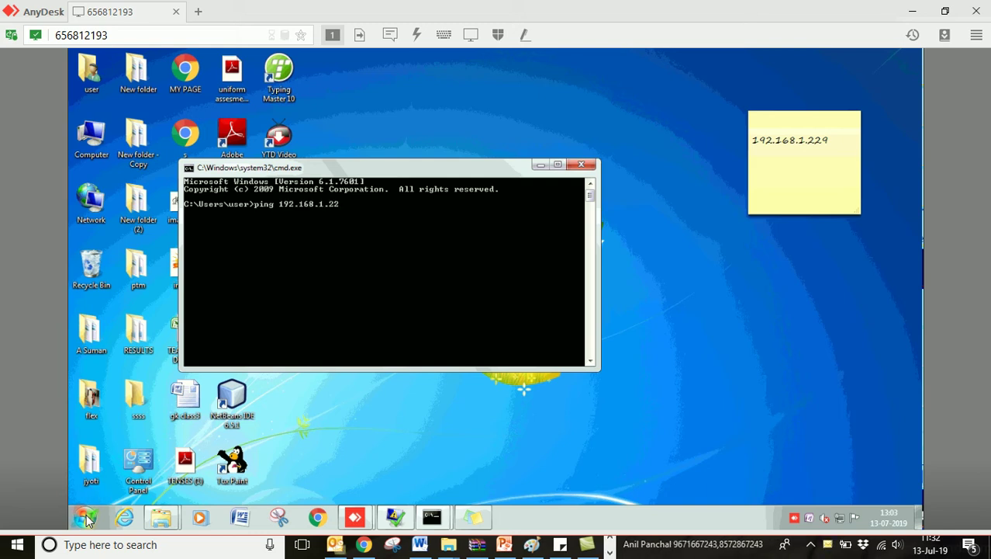
pyautogui.write('6 -t')
pyautogui.press('Return')
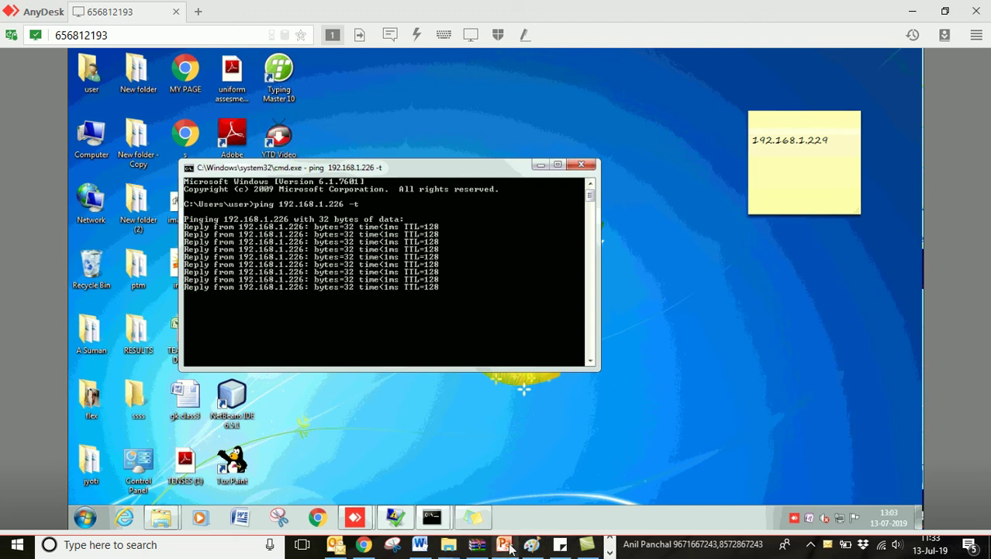
# Switch to the AnyDesk session of the second remote computer
pyautogui.rightClick(504, 545)
pyautogui.click(500, 526)
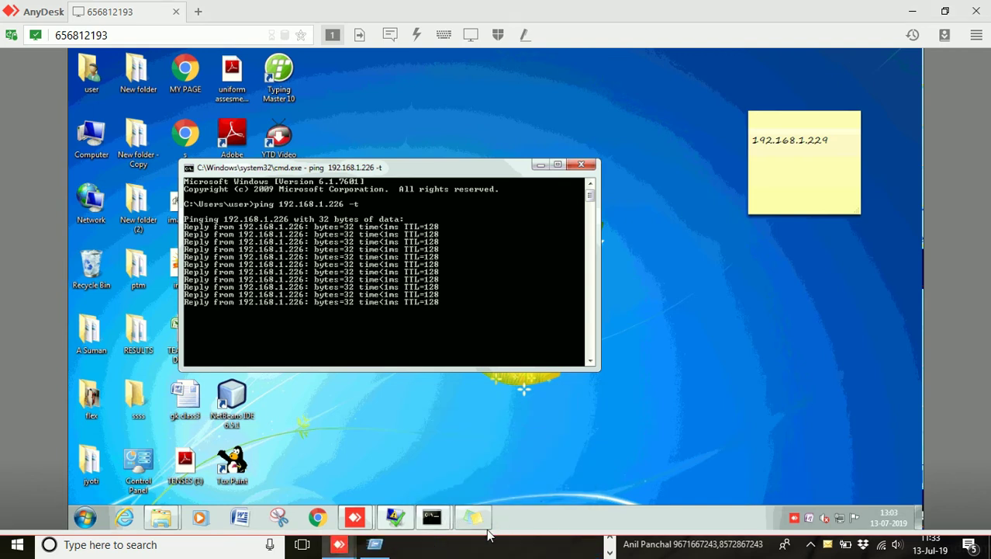
pyautogui.moveTo(474, 518)
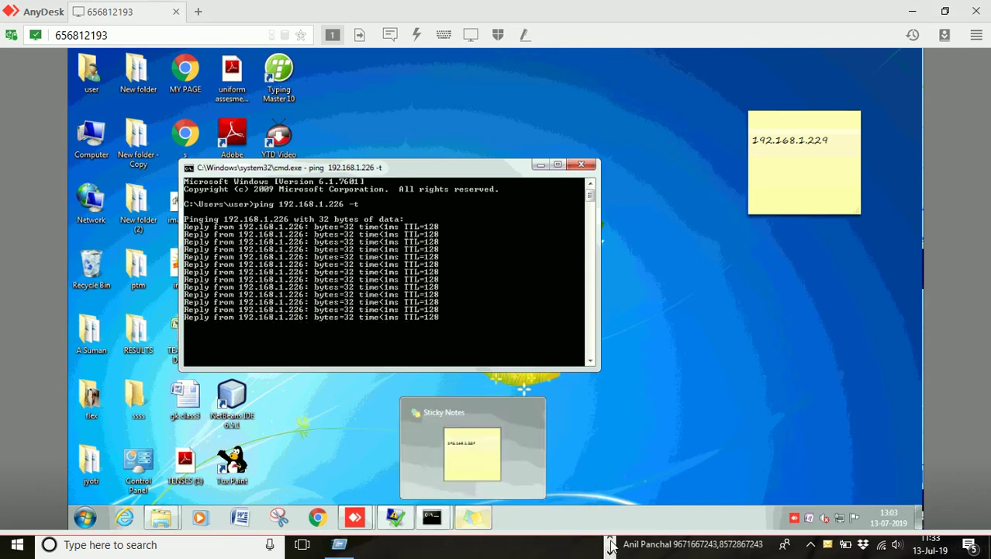
pyautogui.rightClick(346, 550)
pyautogui.click(344, 515)
pyautogui.moveTo(600, 547)
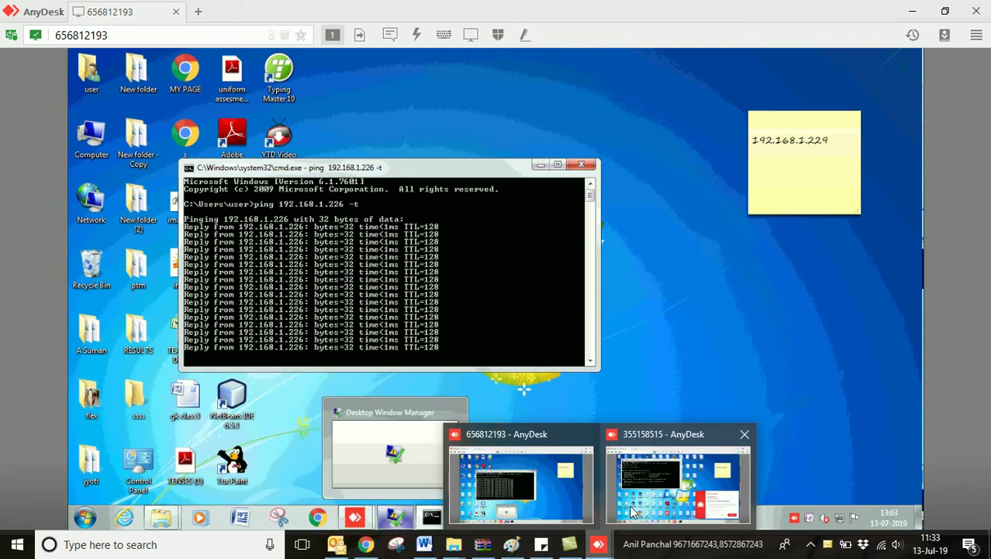
pyautogui.click(652, 500)
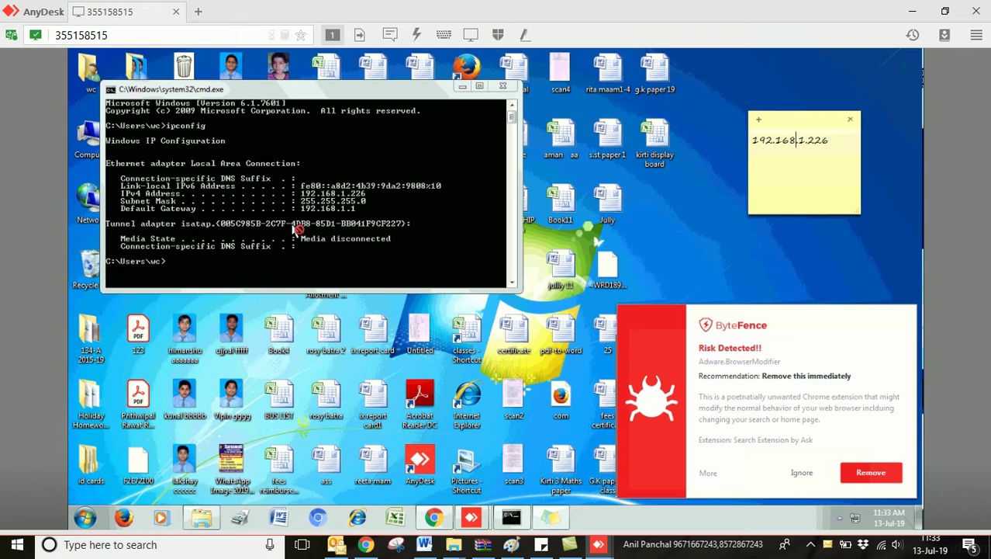
# Decline ignoring the detected risk on the second remote computer and close the wc folder window
pyautogui.click(342, 206)
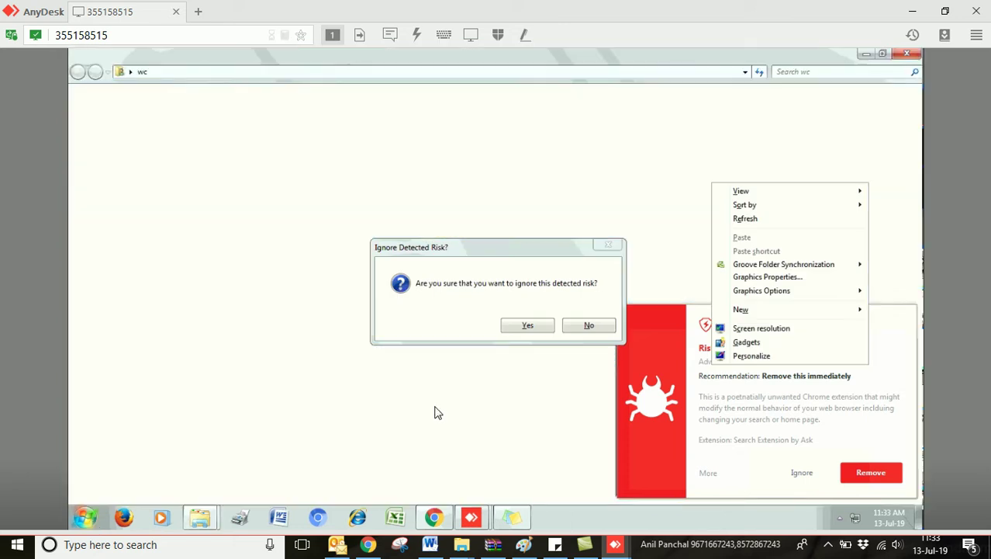
pyautogui.click(604, 326)
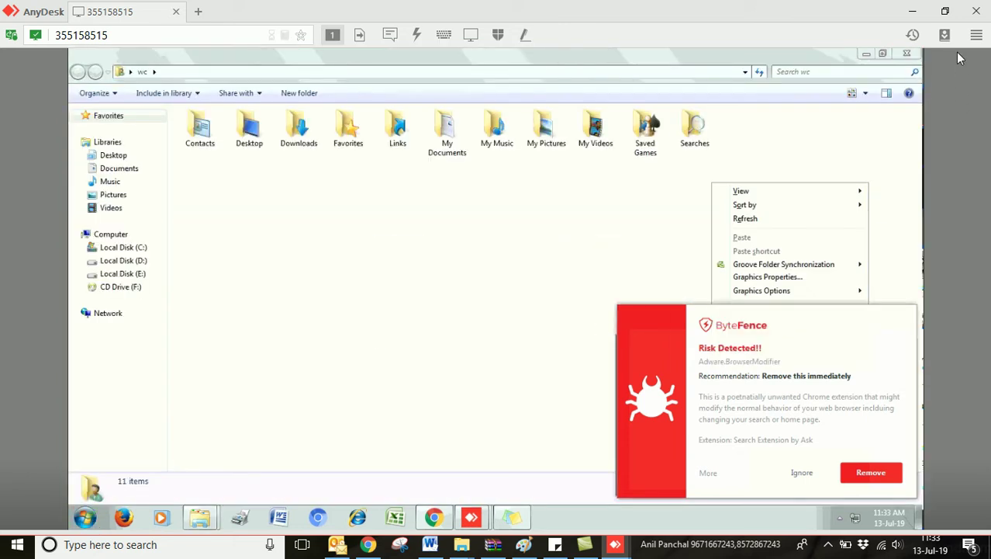
pyautogui.click(907, 53)
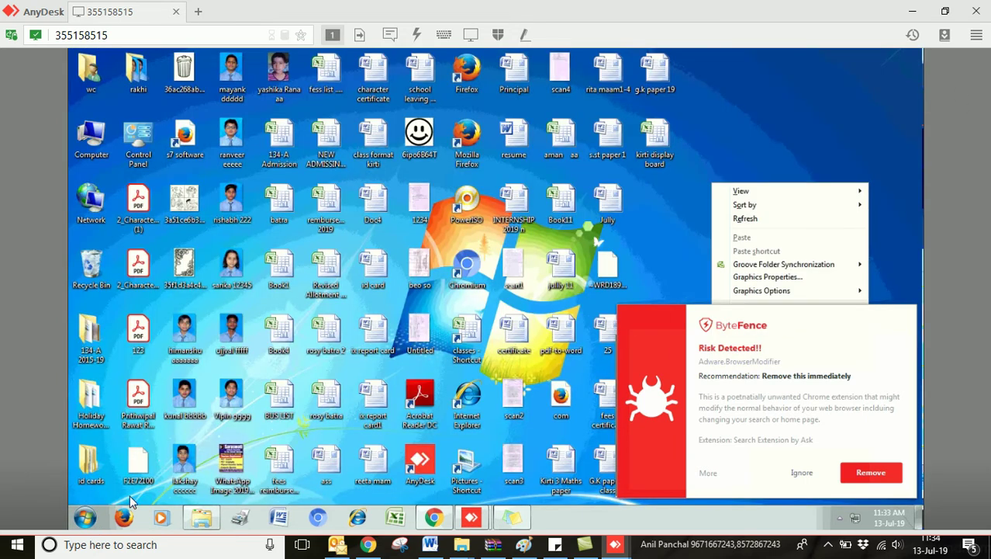
# Open the Command Prompt on the second remote computer, execute ping 192.168.1.229 and close the window
pyautogui.click(85, 517)
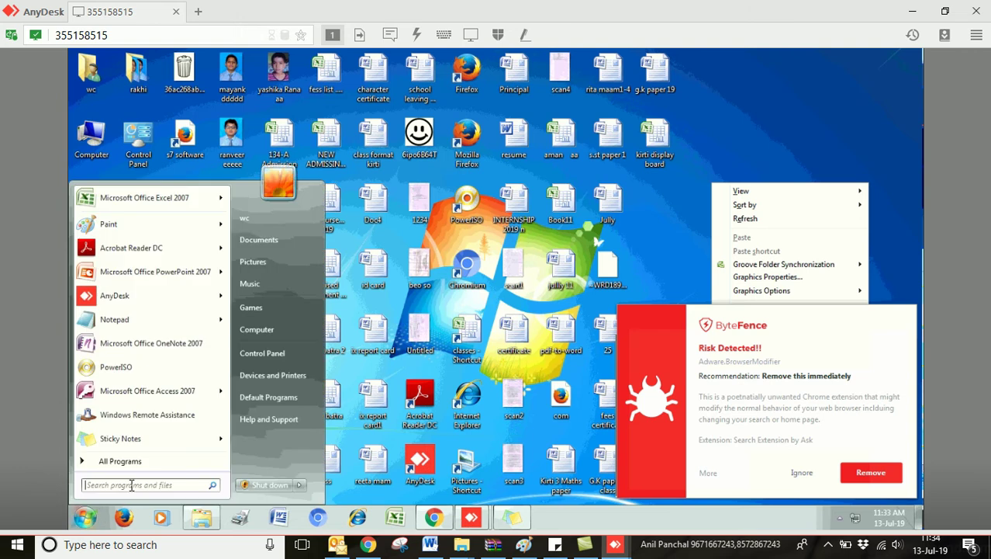
pyautogui.write('cmd')
pyautogui.press('Return')
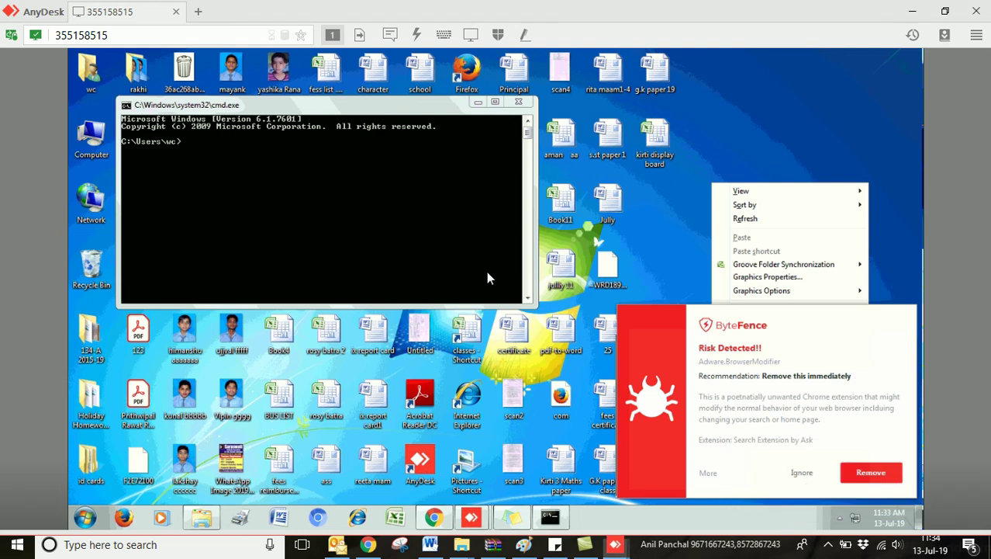
pyautogui.click(421, 244)
pyautogui.write('ping')
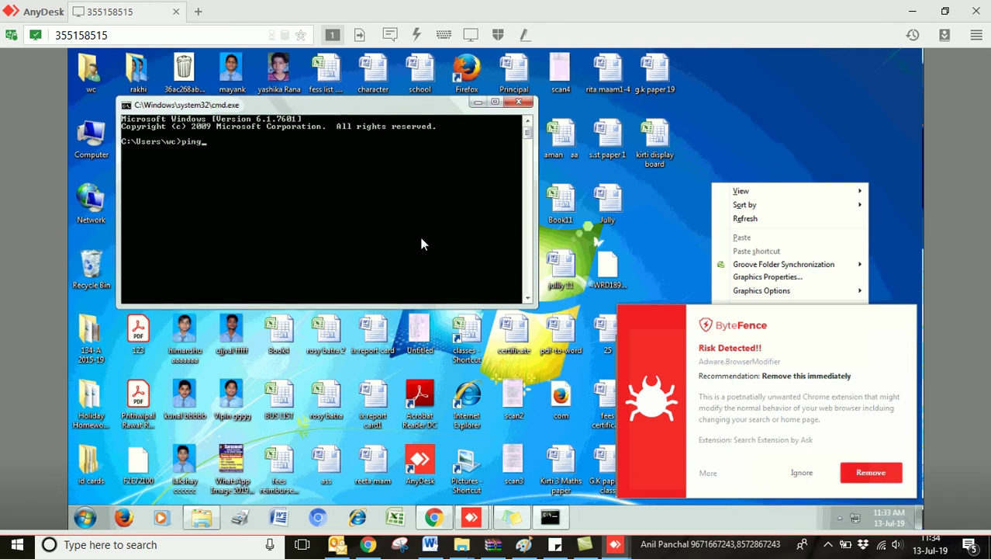
pyautogui.write(' 192.168.1.229')
pyautogui.press('Return')
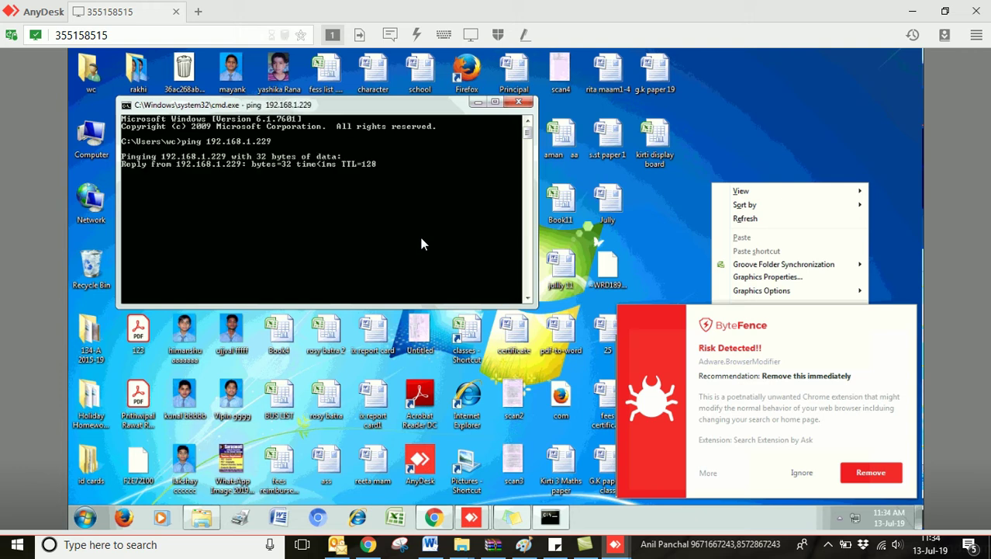
pyautogui.click(527, 105)
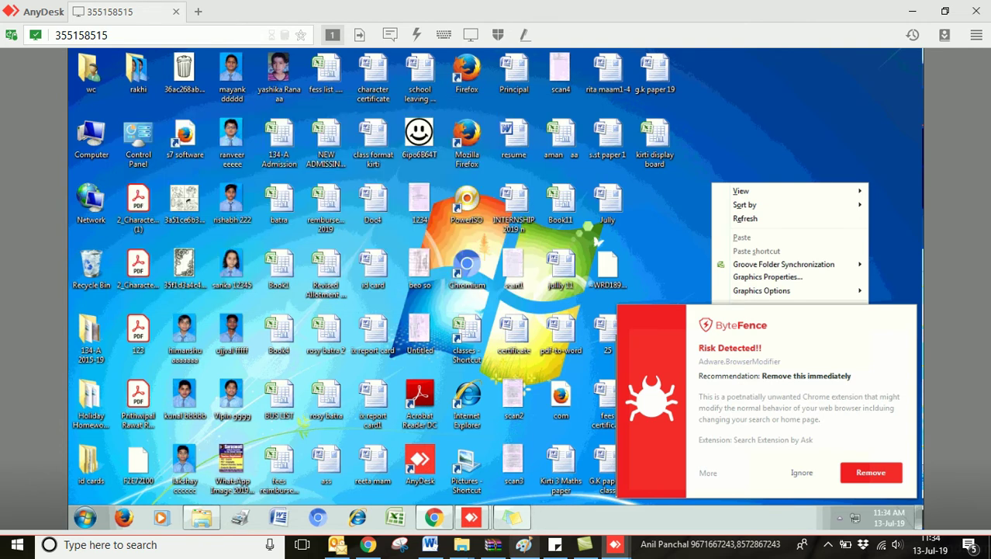
pyautogui.click(86, 517)
pyautogui.click(259, 332)
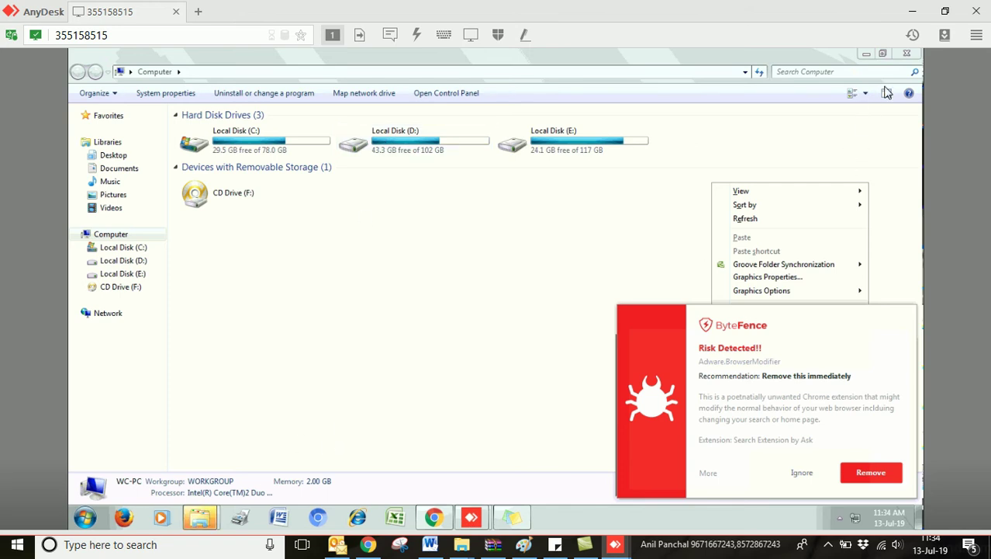
pyautogui.click(907, 53)
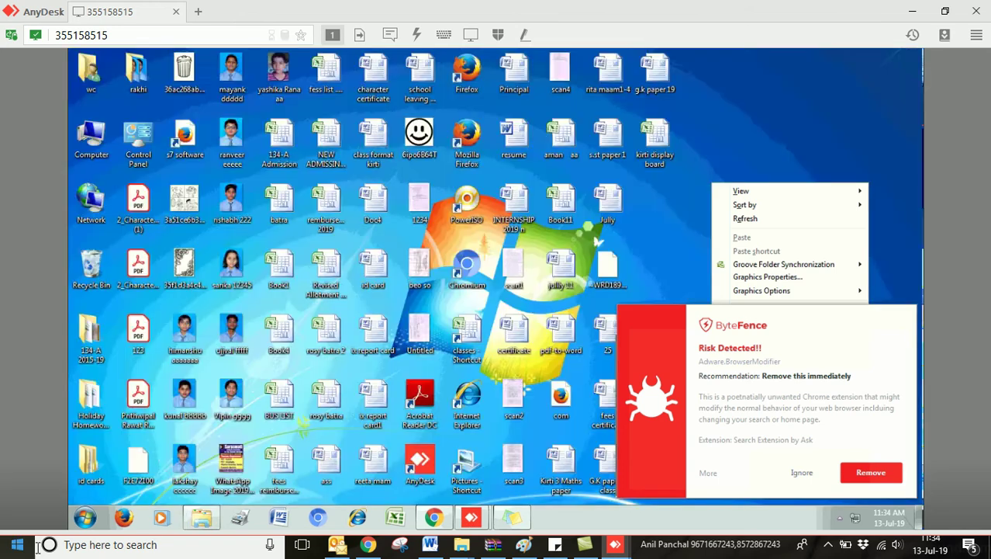
pyautogui.click(88, 519)
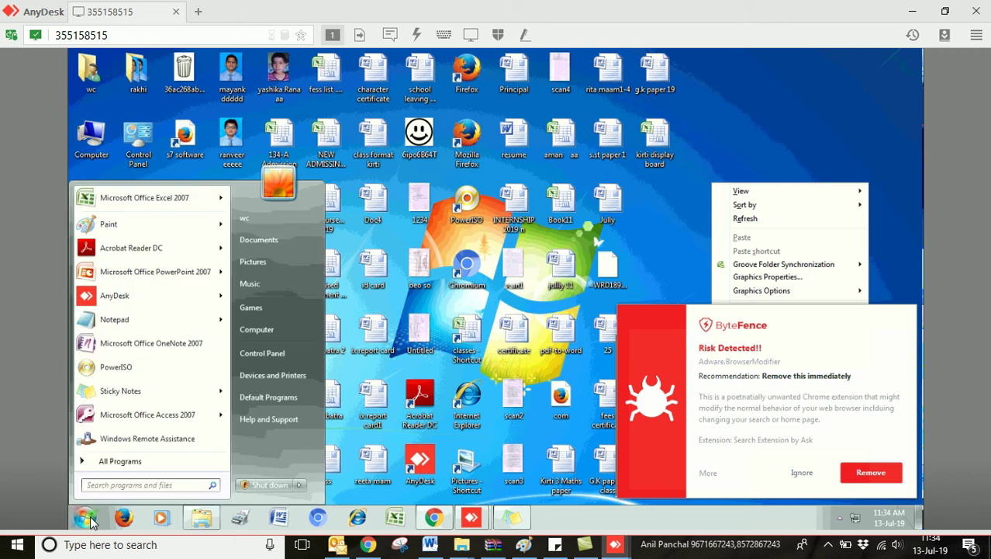
# Close the AnyDesk connection window on the second remote computer and acknowledge the Session Closed message
pyautogui.click(471, 518)
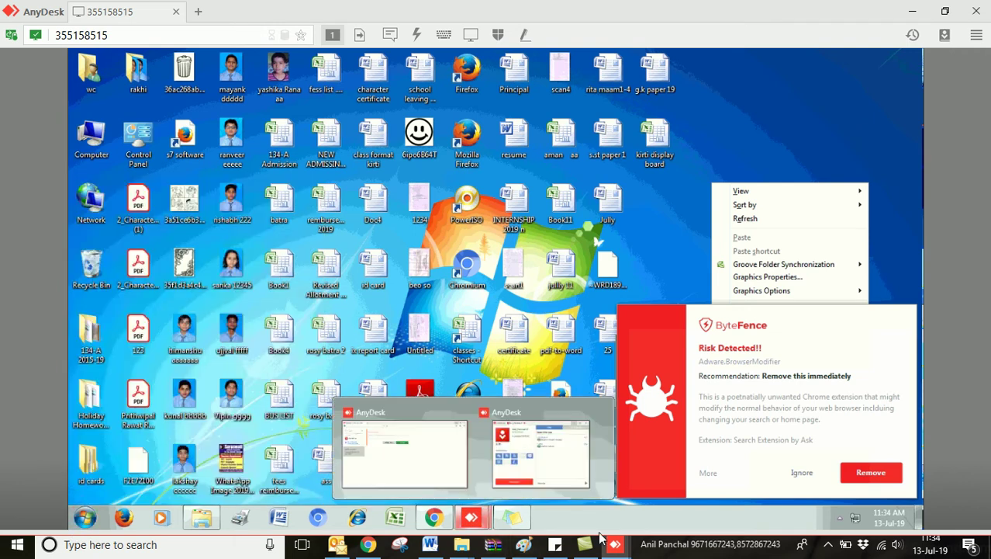
pyautogui.moveTo(614, 544)
pyautogui.moveTo(561, 513)
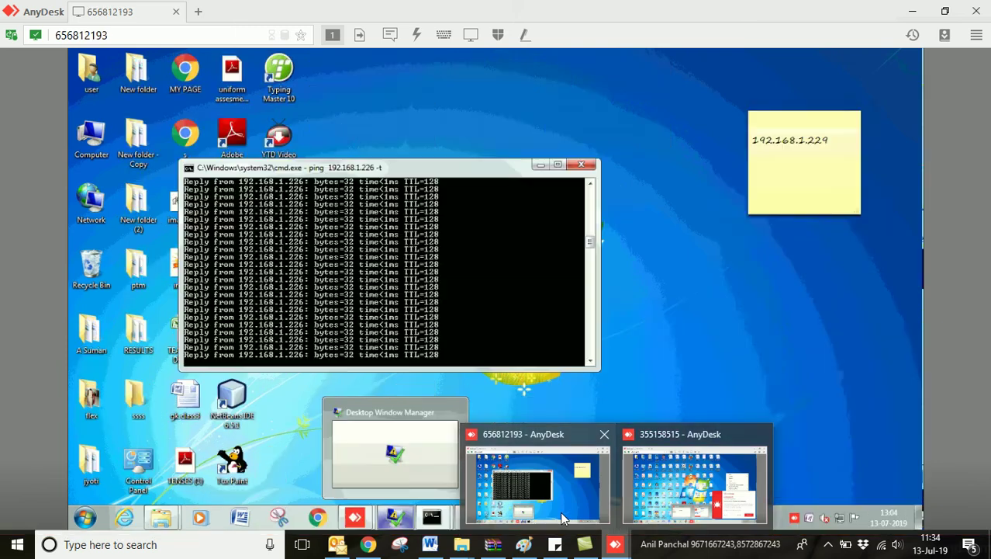
pyautogui.click(694, 485)
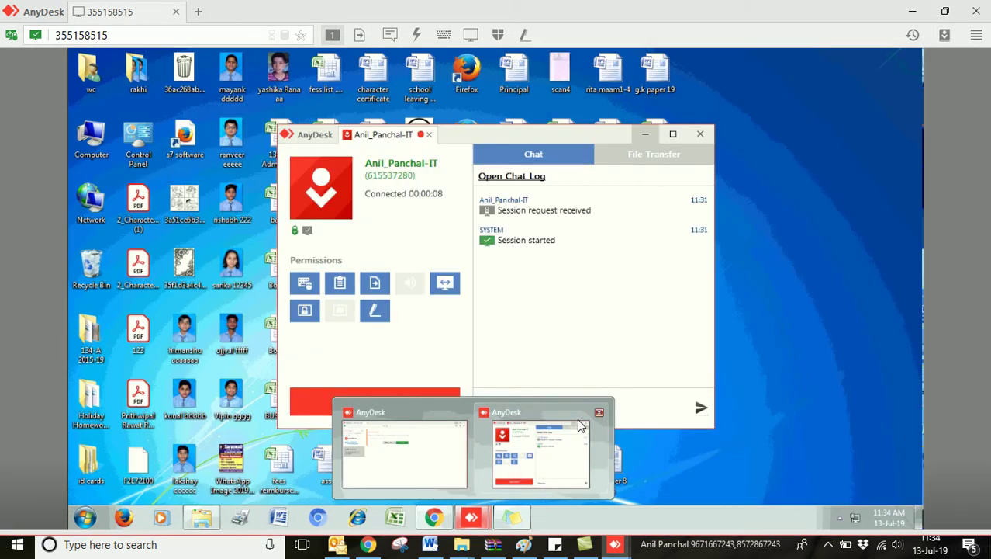
pyautogui.click(601, 414)
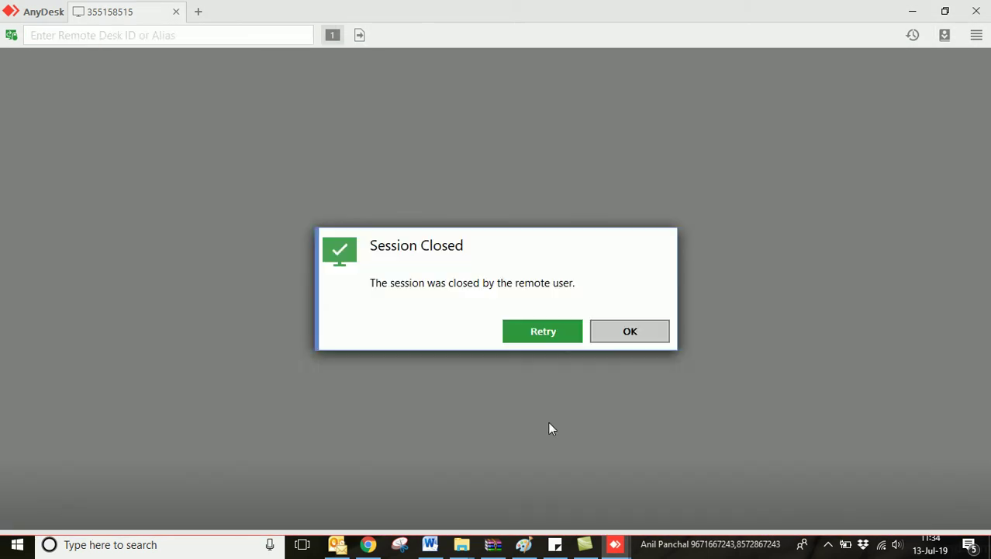
pyautogui.click(630, 339)
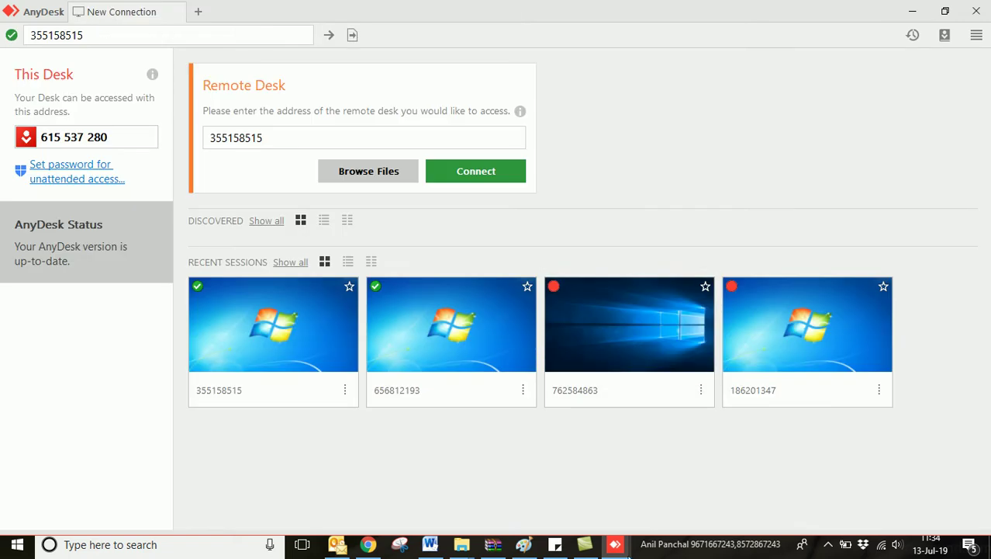
# Return to the first remote computer's session and close its continuous ping window
pyautogui.moveTo(615, 543)
pyautogui.click(593, 522)
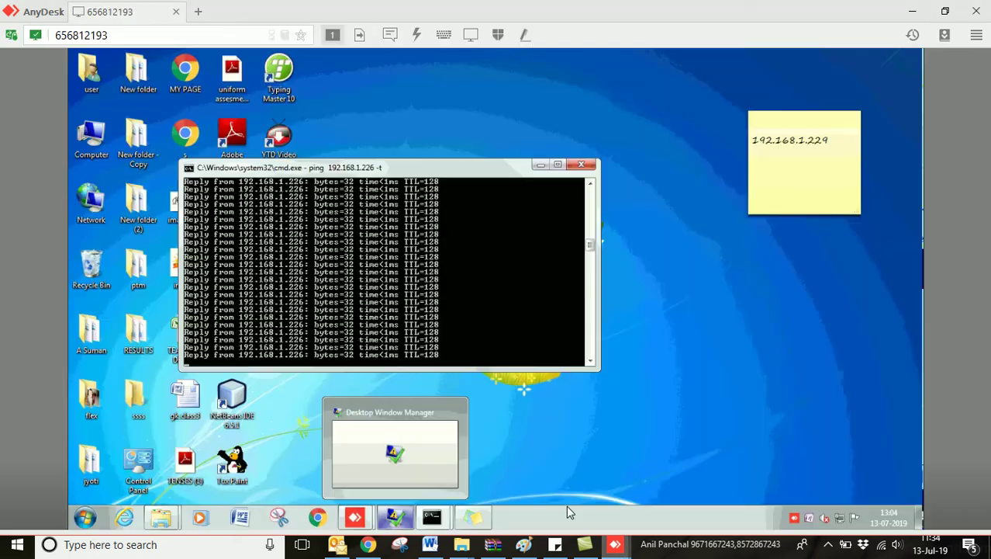
pyautogui.click(594, 166)
# Reconnect AnyDesk to the second remote computer and minimize the connection window on its desktop
pyautogui.moveTo(616, 544)
pyautogui.click(698, 481)
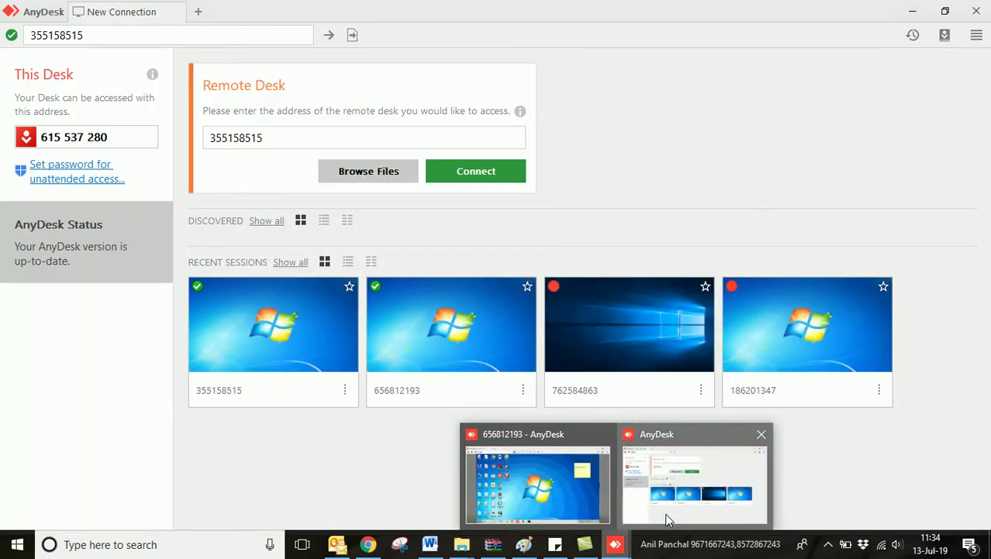
pyautogui.click(467, 171)
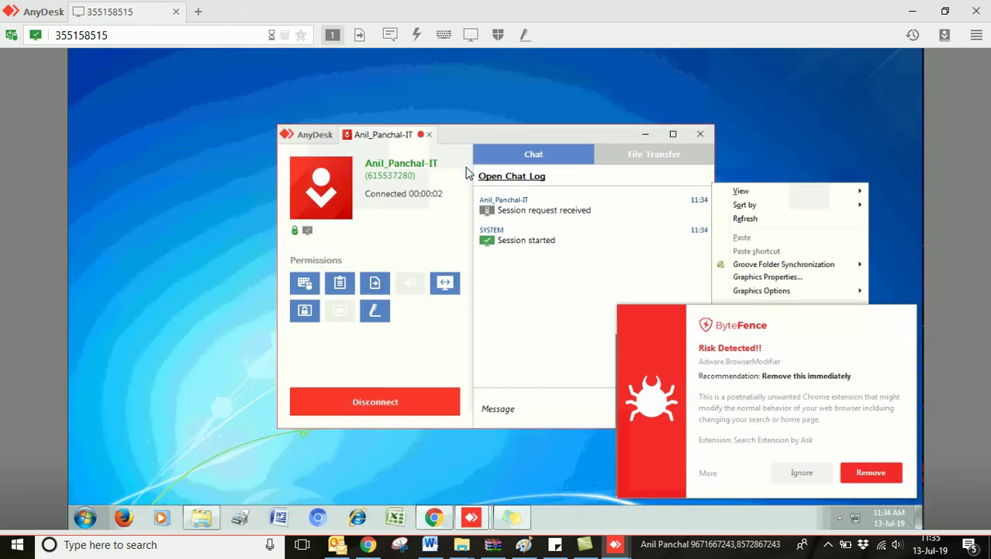
pyautogui.click(645, 134)
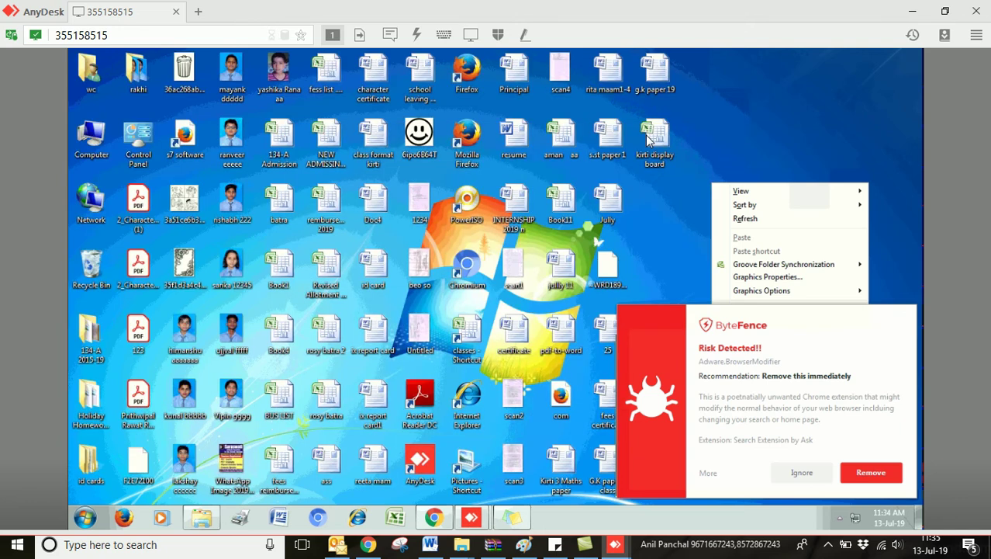
# From Devices and Printers, open the printer properties of HP LaserJet M1005 (Copy 1) and show its sharing settings
pyautogui.click(85, 516)
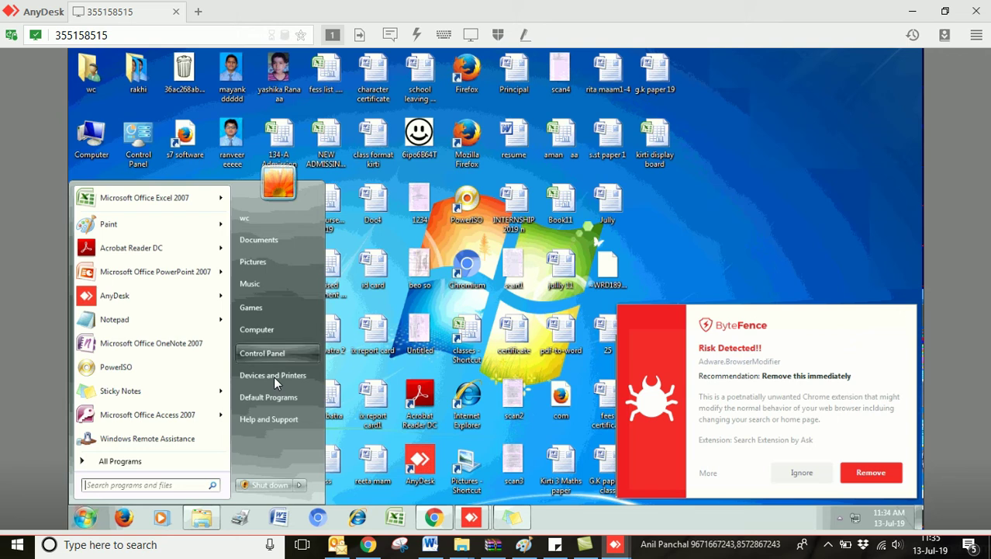
pyautogui.click(273, 375)
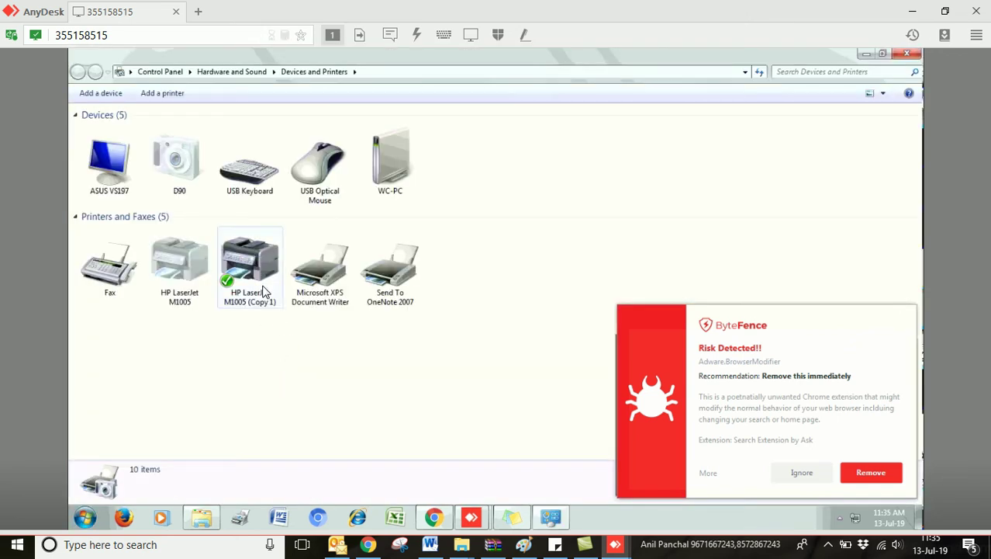
pyautogui.click(263, 287)
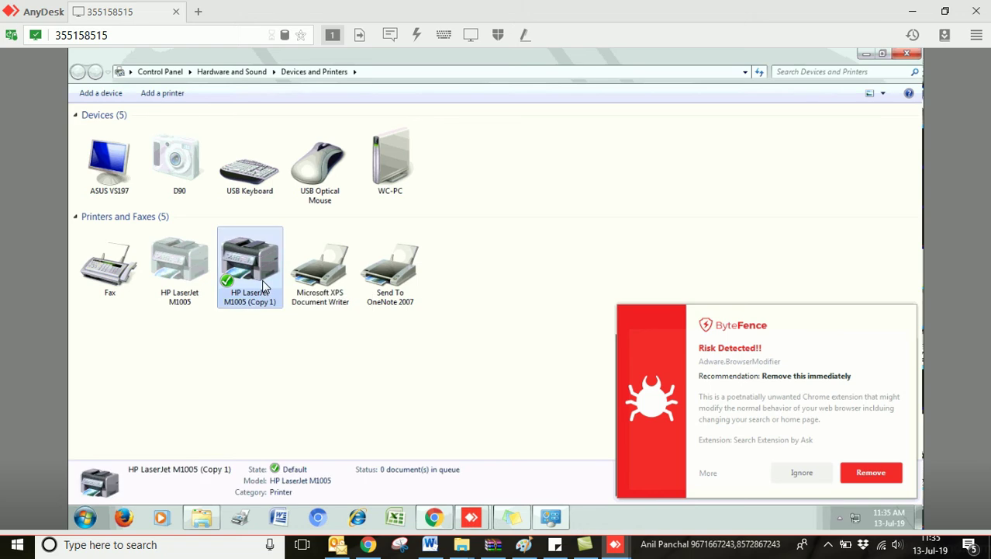
pyautogui.rightClick(263, 287)
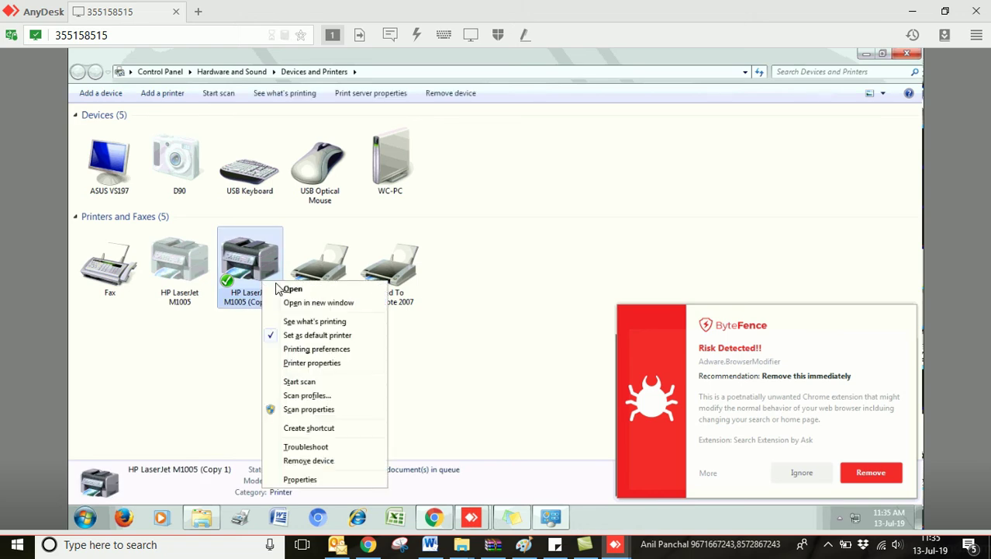
pyautogui.click(308, 364)
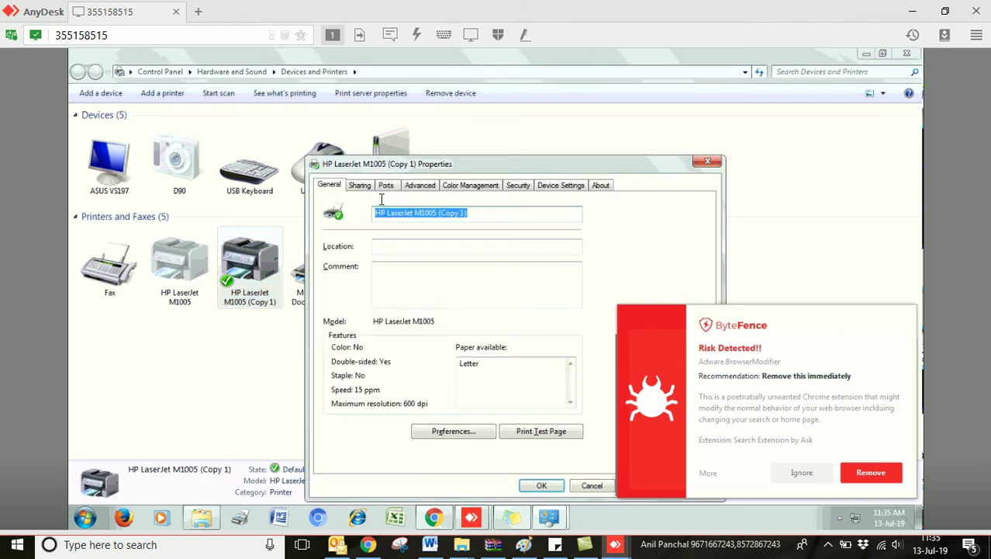
pyautogui.moveTo(483, 170); pyautogui.dragTo(350, 159)
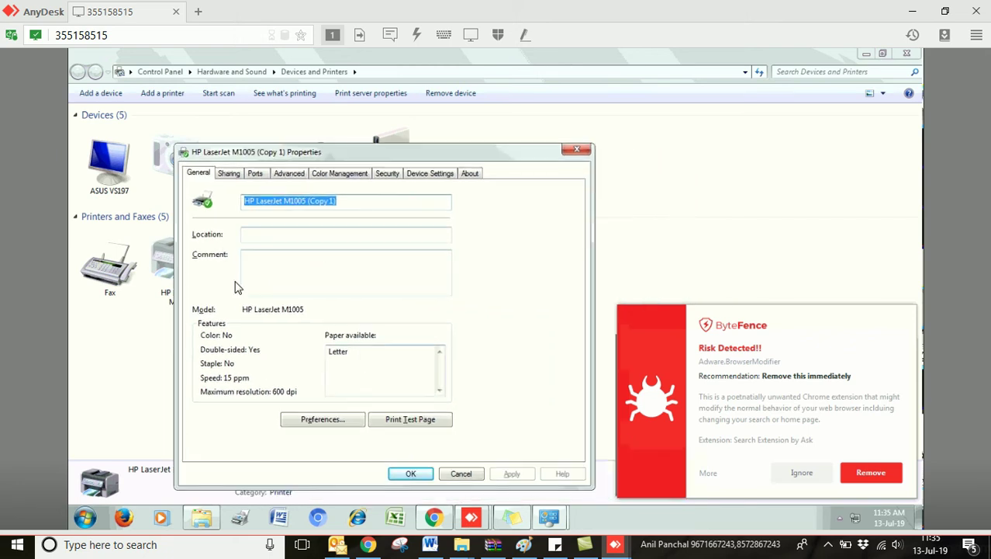
pyautogui.click(229, 174)
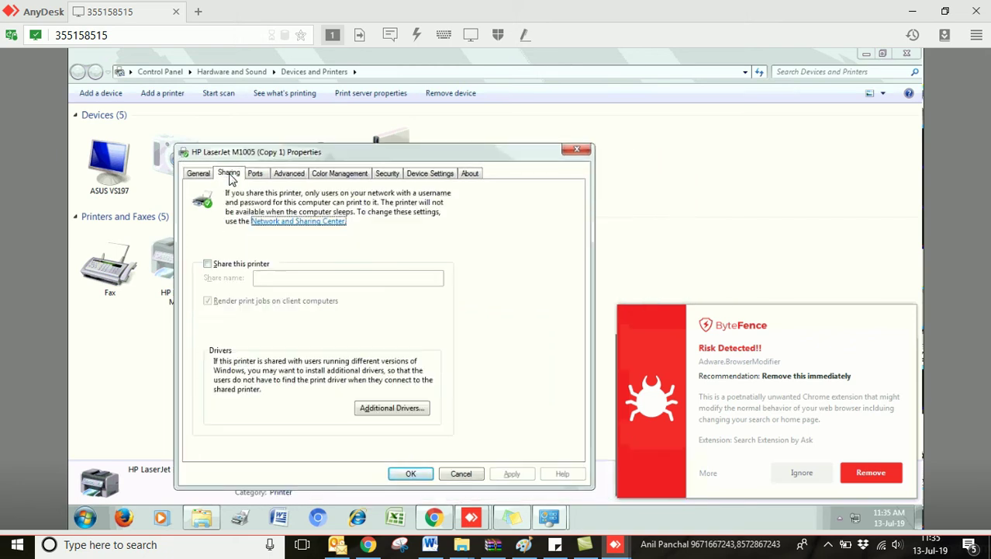
# Enable sharing of the printer with the share name HP LaserJet M1005, and check its list of additional drivers
pyautogui.click(209, 264)
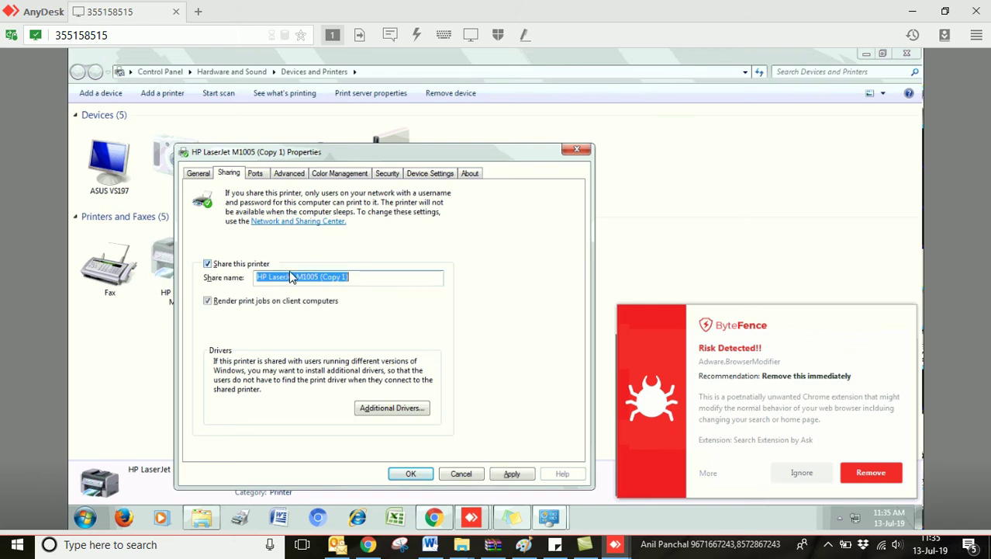
pyautogui.click(389, 277)
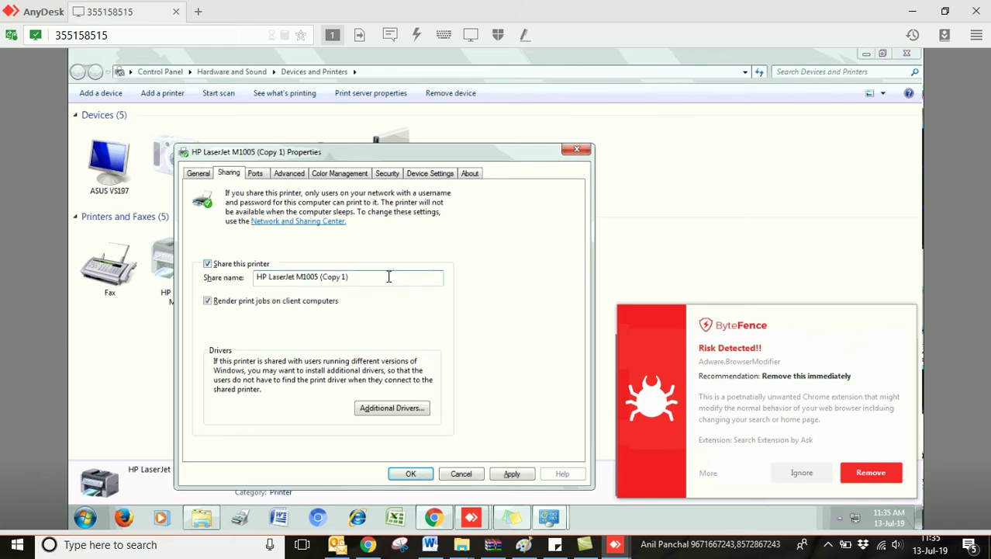
pyautogui.press('BackSpace')
pyautogui.press('BackSpace')
pyautogui.press('BackSpace')
pyautogui.press('BackSpace')
pyautogui.press('BackSpace')
pyautogui.press('BackSpace')
pyautogui.press('BackSpace')
pyautogui.click(388, 412)
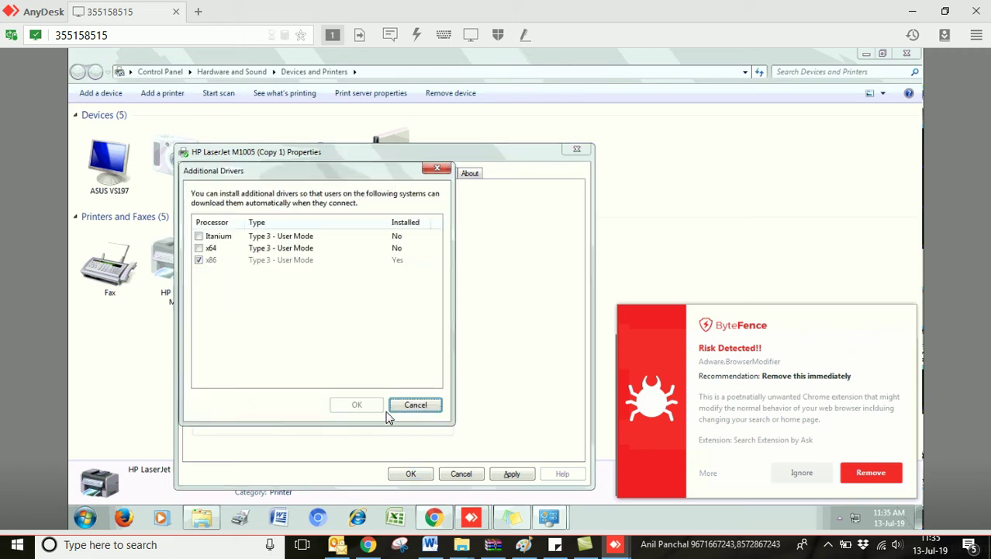
pyautogui.click(415, 405)
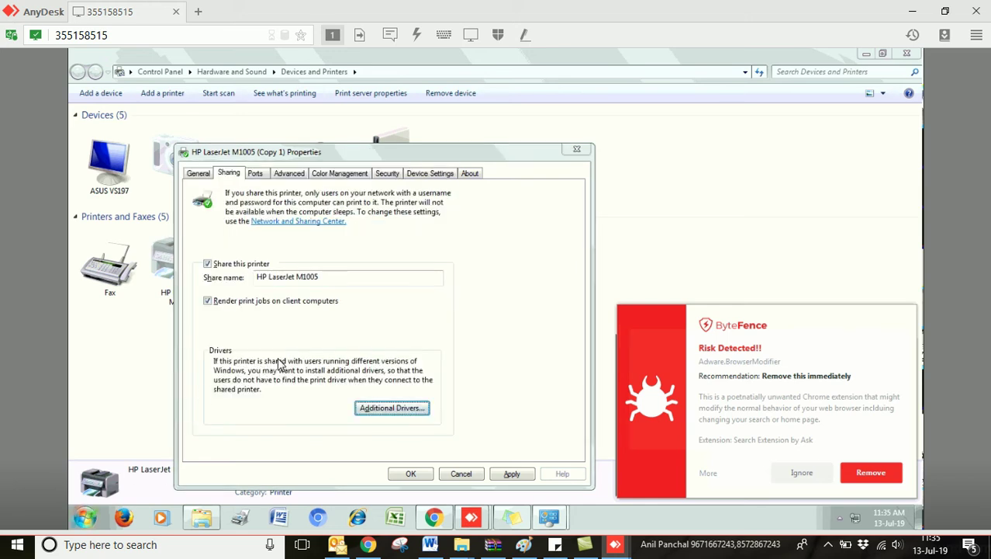
# Open the LJM1005_MFP_Full_Solution folder on Local Disk (C:) and copy its full path
pyautogui.press('super')
pyautogui.click(257, 330)
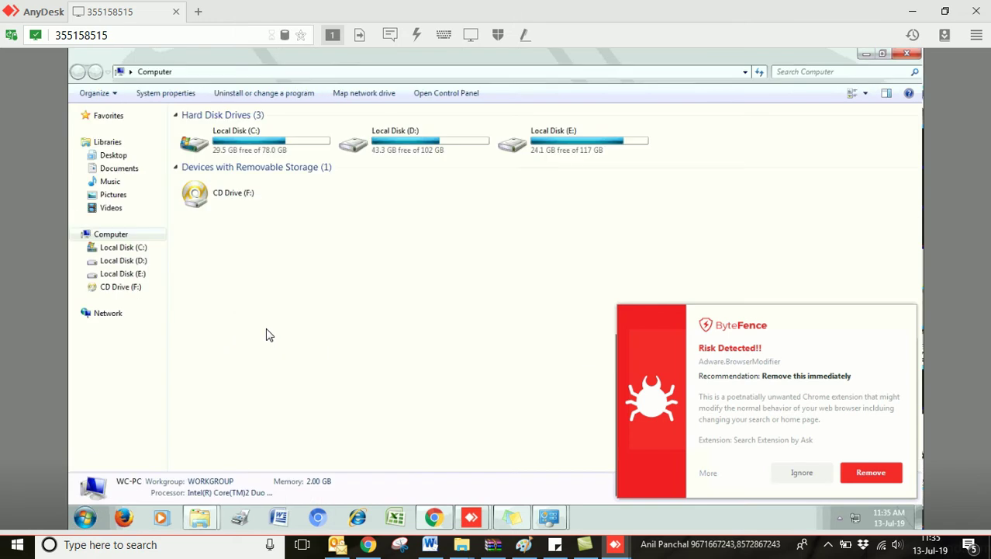
pyautogui.click(261, 151)
pyautogui.doubleClick(261, 152)
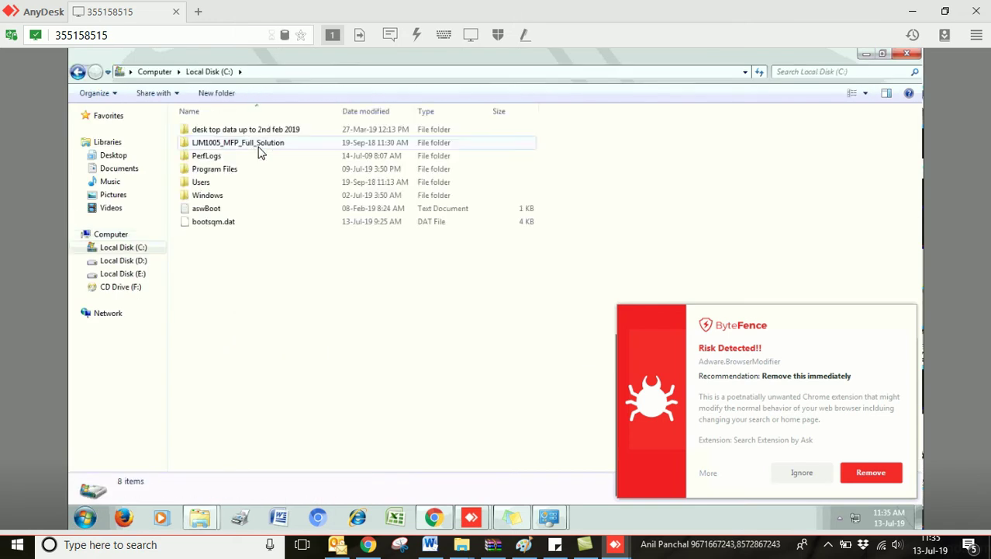
pyautogui.doubleClick(260, 144)
pyautogui.click(261, 144)
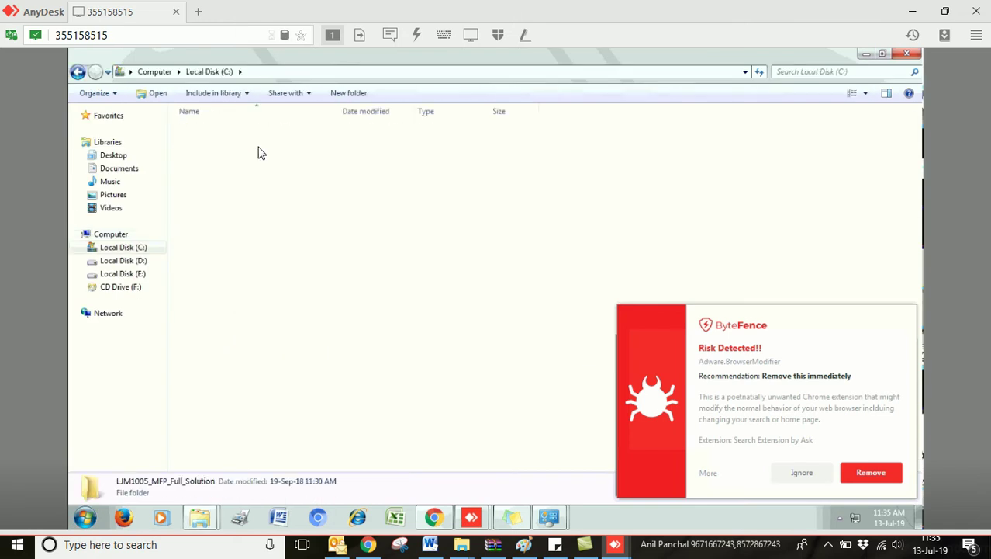
pyautogui.click(368, 76)
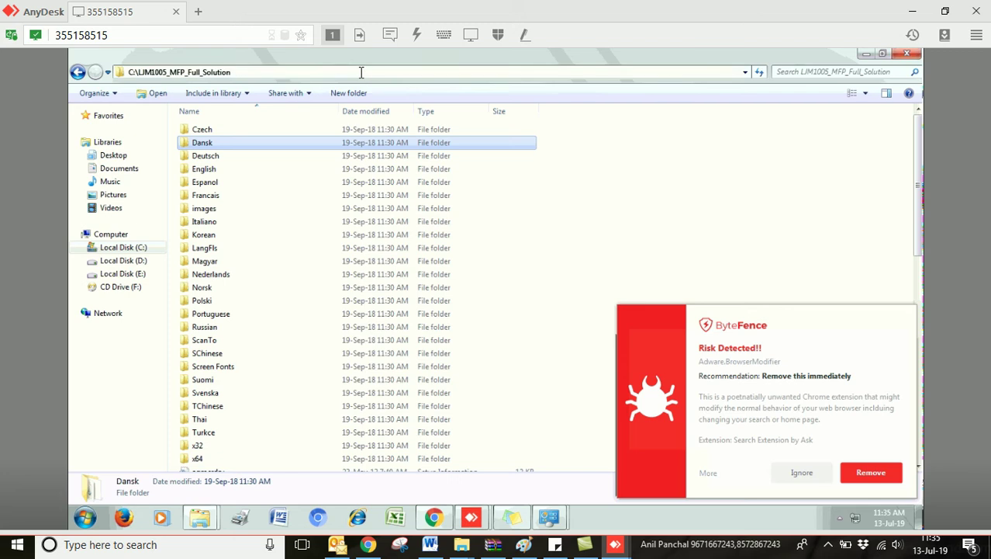
pyautogui.rightClick(194, 71)
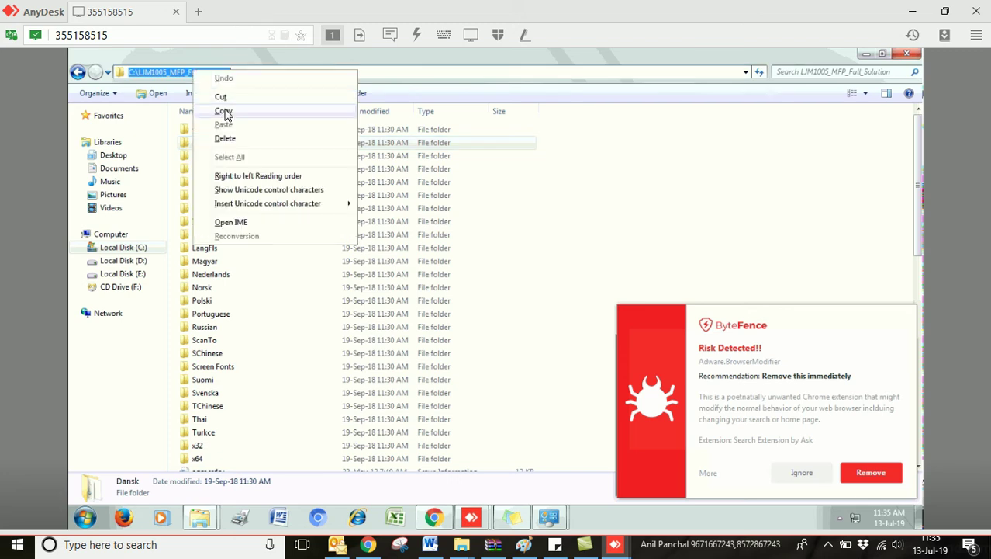
pyautogui.click(223, 112)
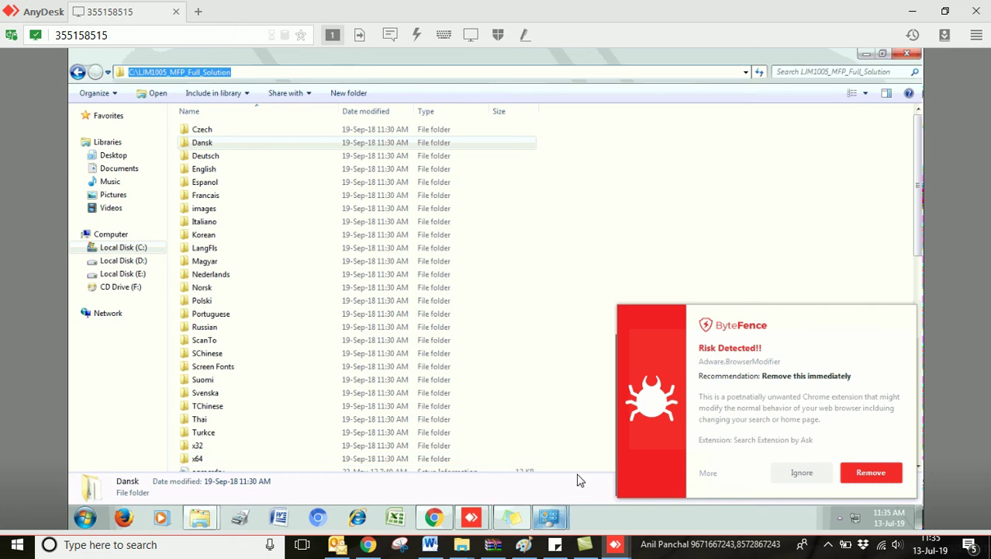
# Minimize the driver folder window and return to the HP LaserJet M1005 (Copy 1) properties
pyautogui.click(557, 516)
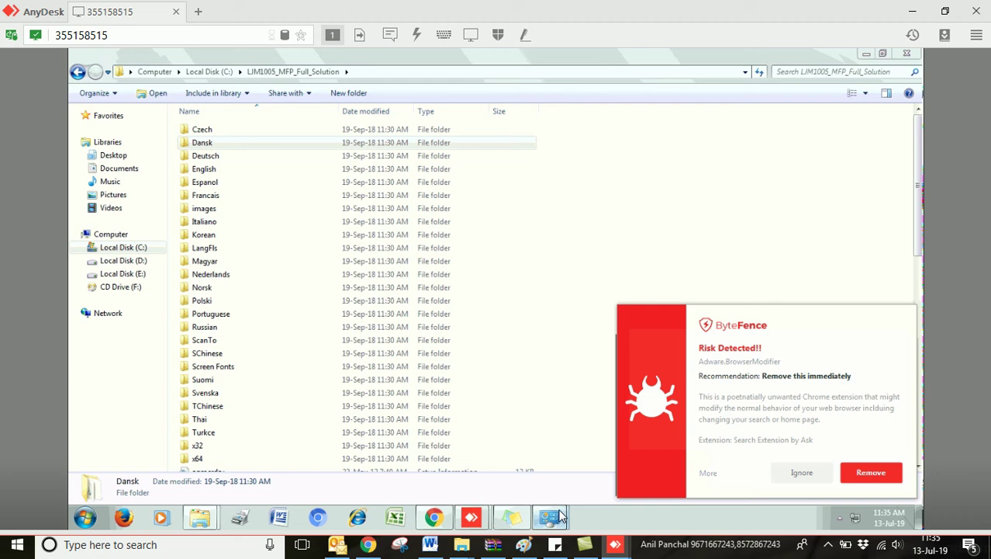
pyautogui.moveTo(564, 520)
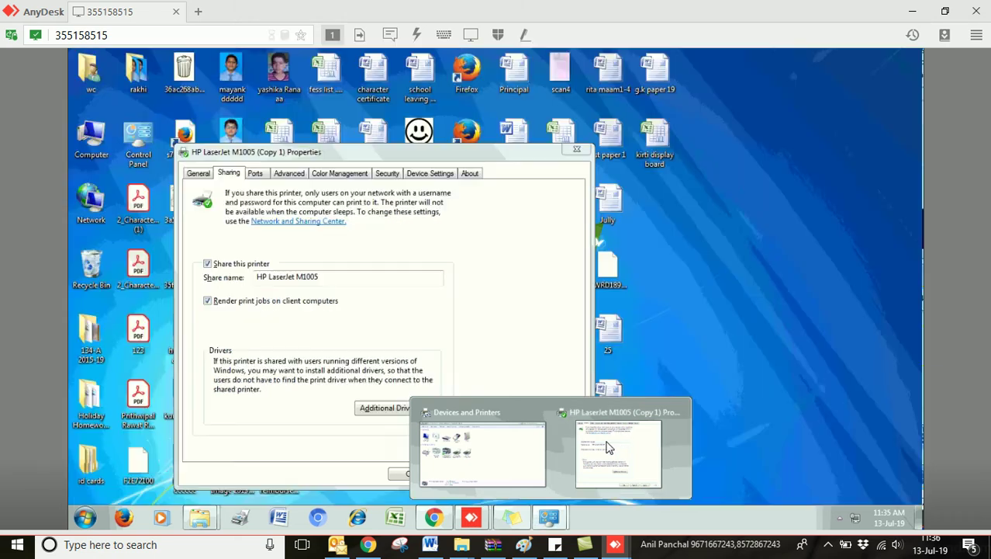
pyautogui.click(609, 446)
pyautogui.click(420, 406)
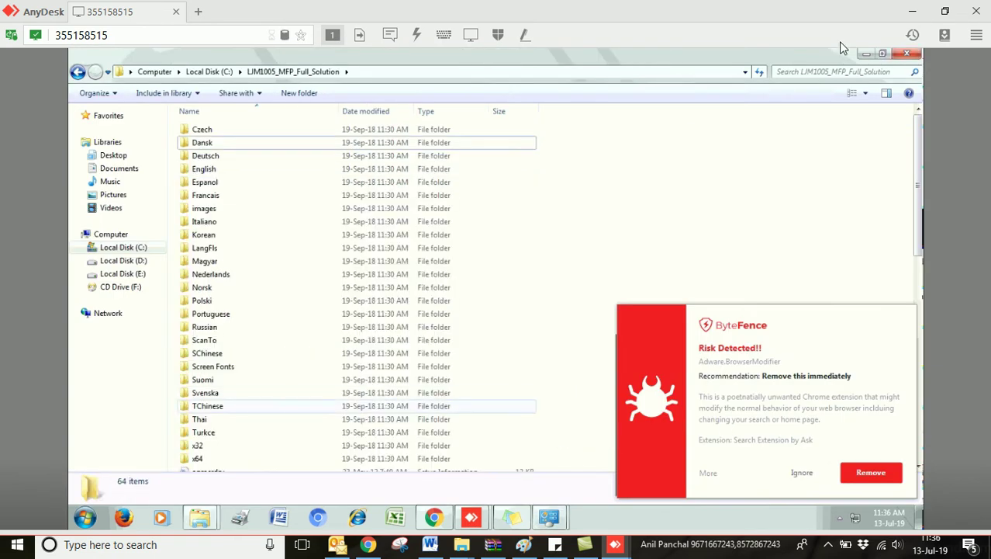
pyautogui.click(867, 55)
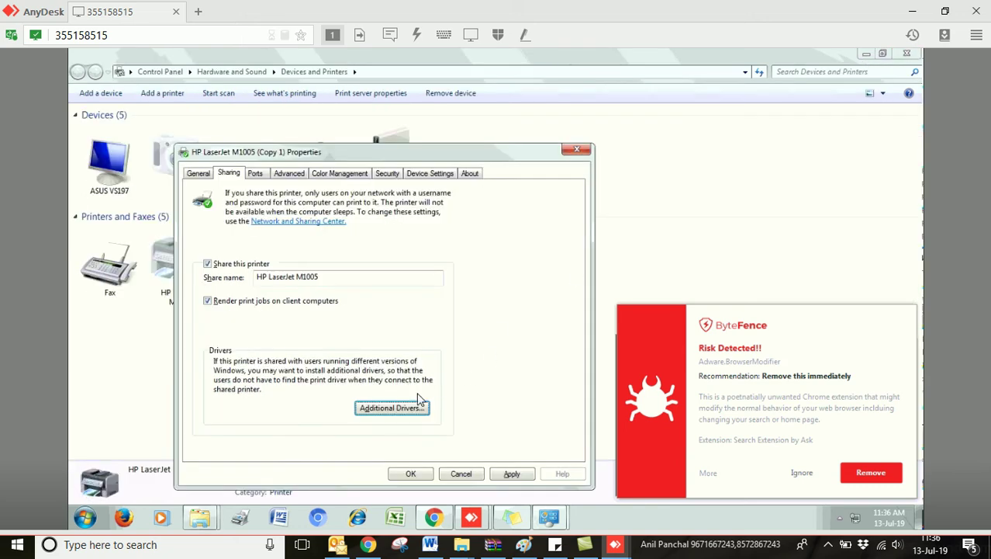
# Select the x64 driver among the printer's additional drivers and start its installation, dismissing the chat notification
pyautogui.click(392, 417)
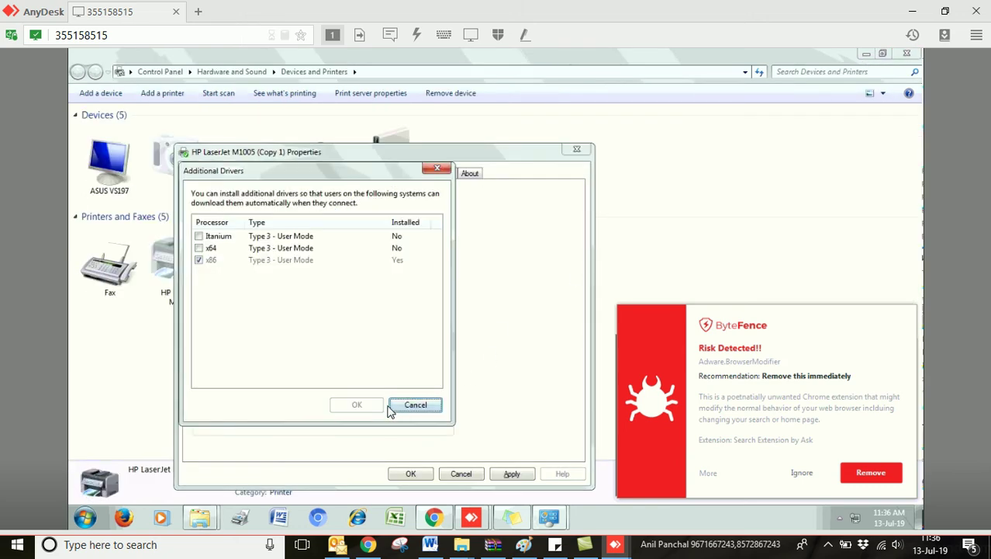
pyautogui.click(199, 248)
pyautogui.click(199, 248)
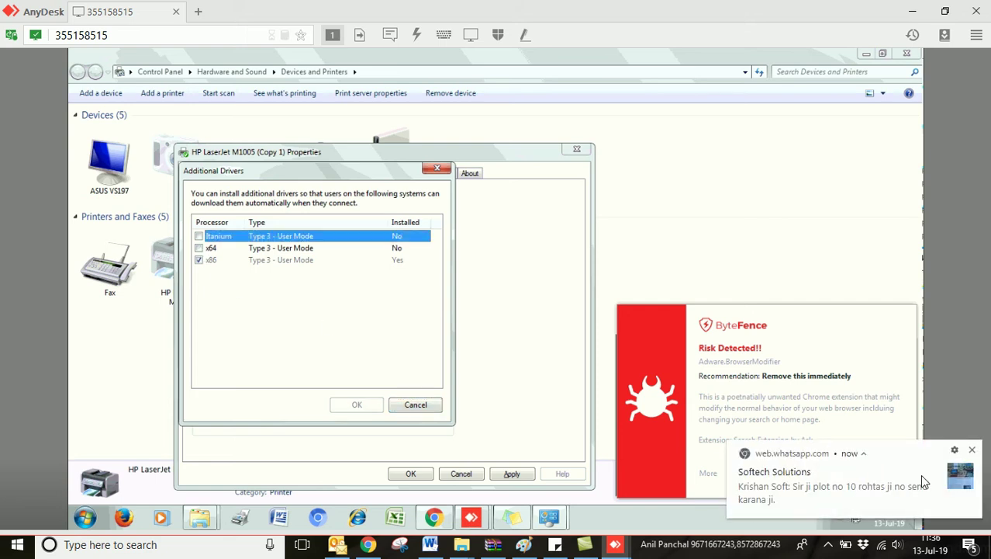
pyautogui.click(972, 452)
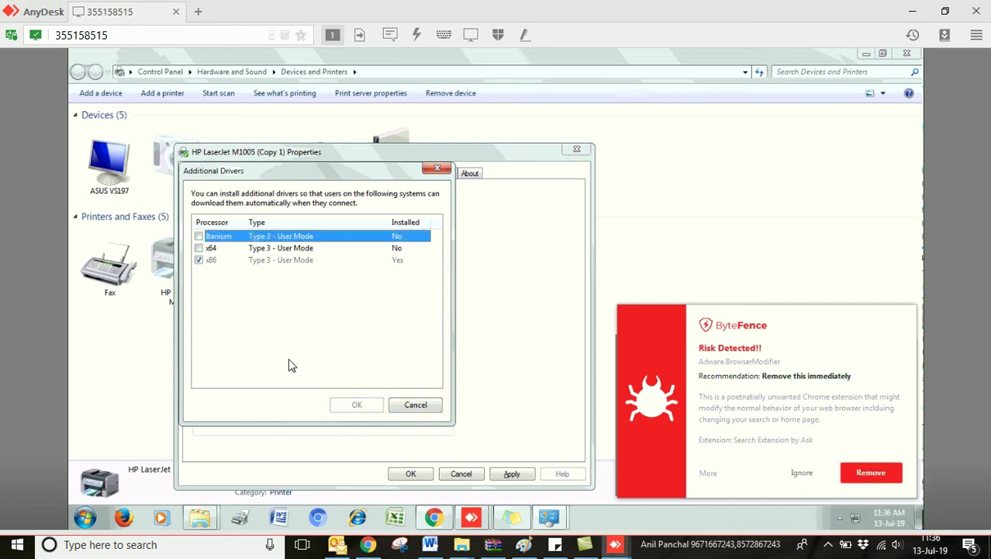
pyautogui.click(199, 248)
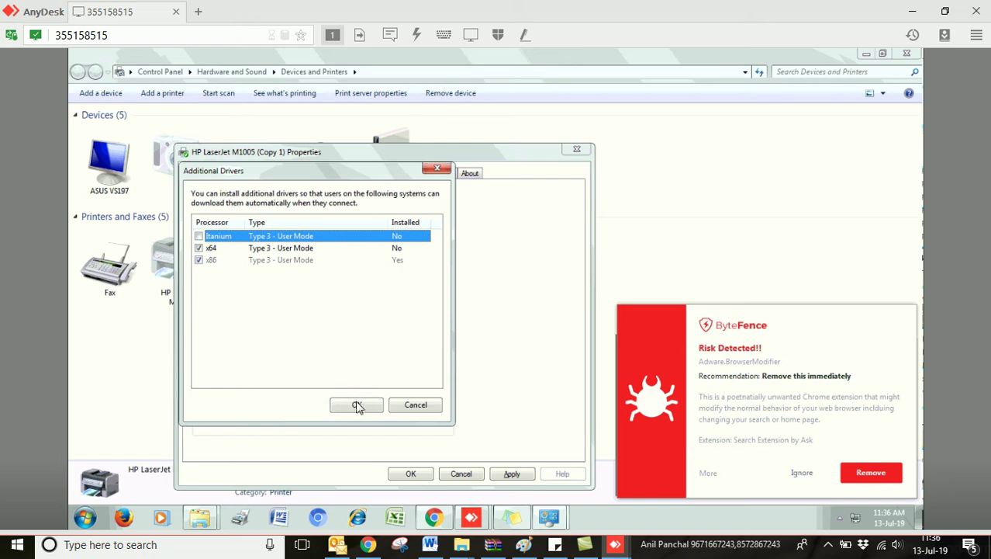
pyautogui.click(356, 404)
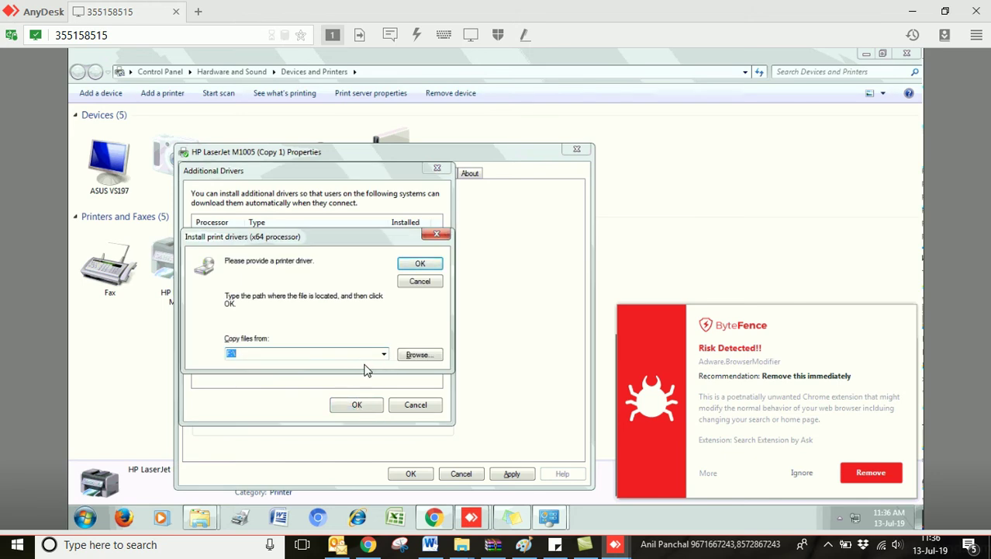
# Install the x64 print driver using C:\LJM1005_MFP_Full_Solution as the source path, repeating the installation request once
pyautogui.hotkey('ctrl', 'v')
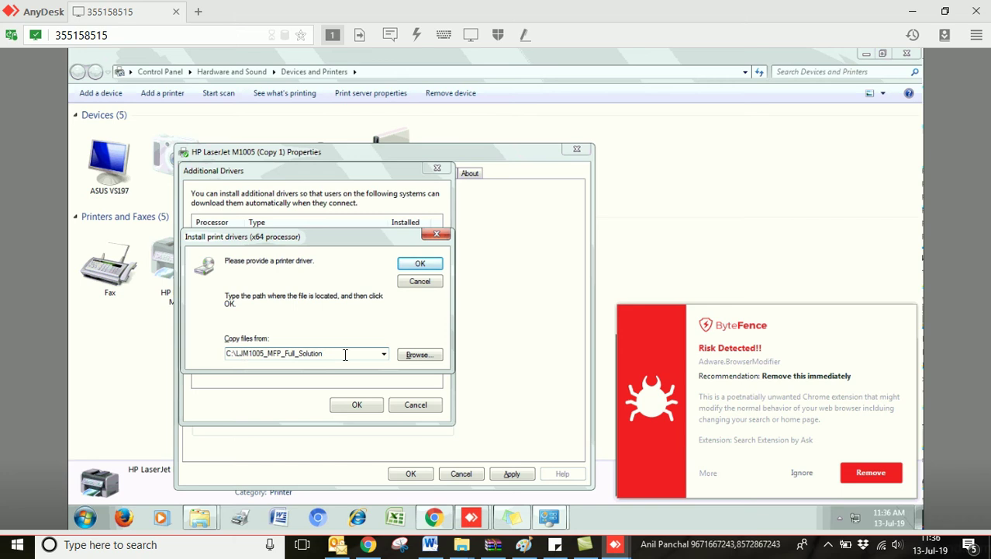
pyautogui.click(420, 266)
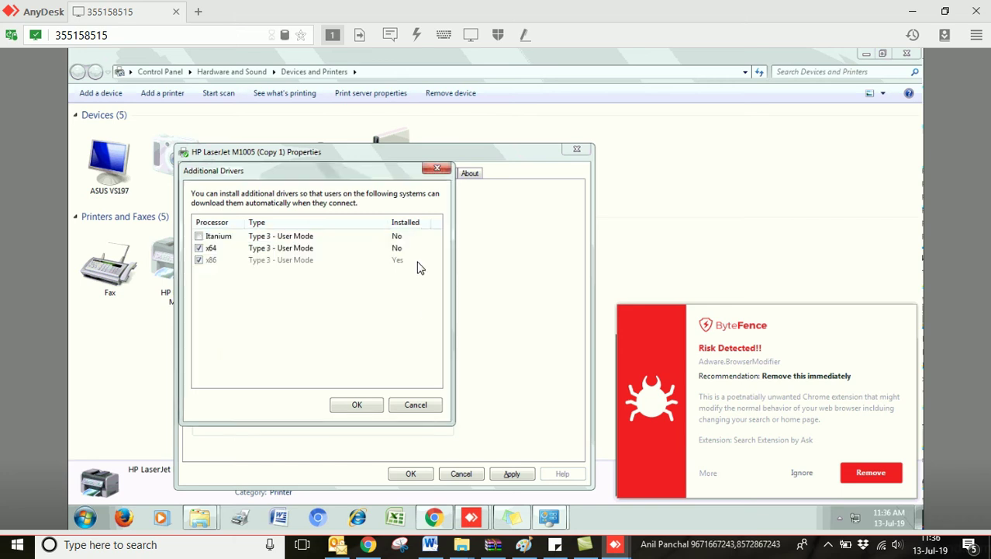
pyautogui.click(359, 406)
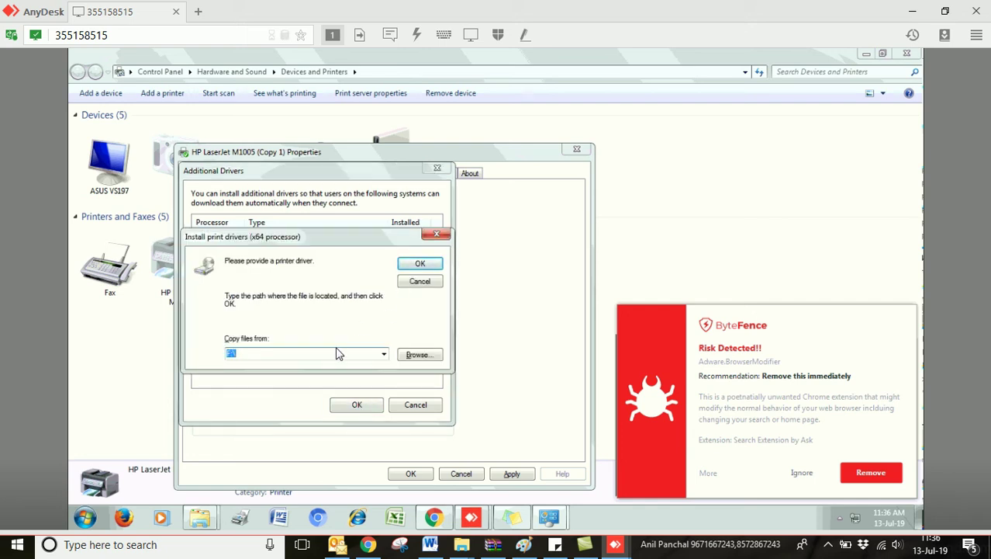
pyautogui.write('C:\\LJM1005_MFP_Full_Solution')
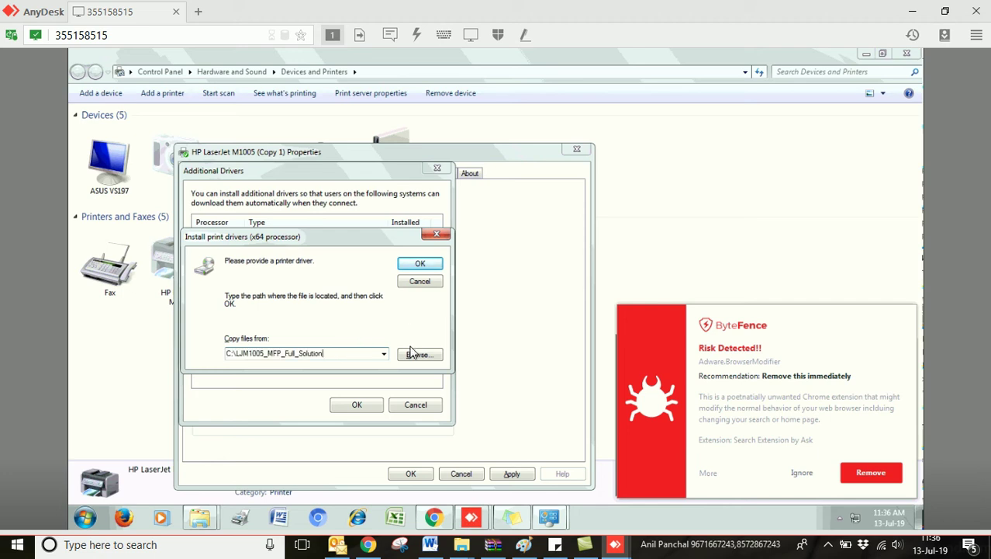
pyautogui.click(420, 264)
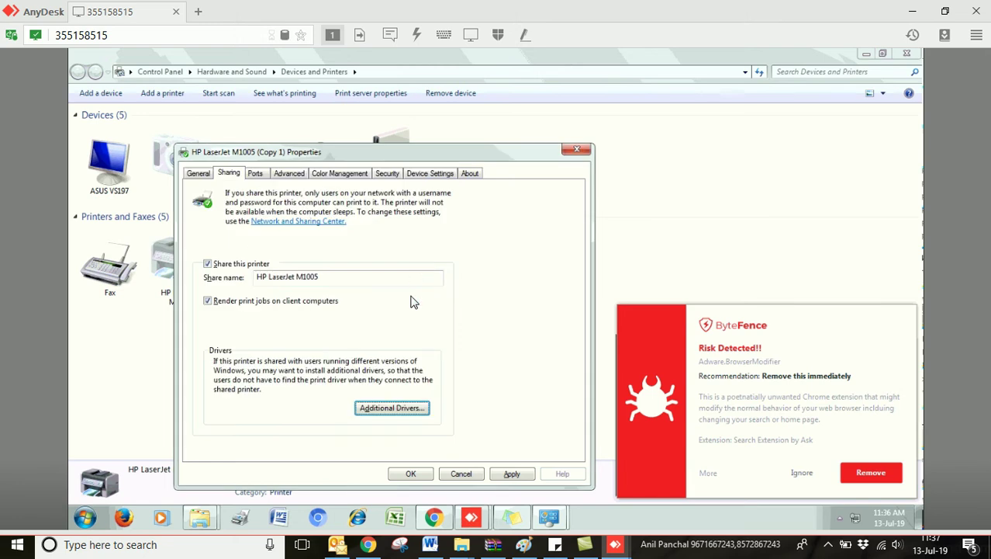
# Check the installed additional drivers and try to apply the printer's sharing settings
pyautogui.click(391, 410)
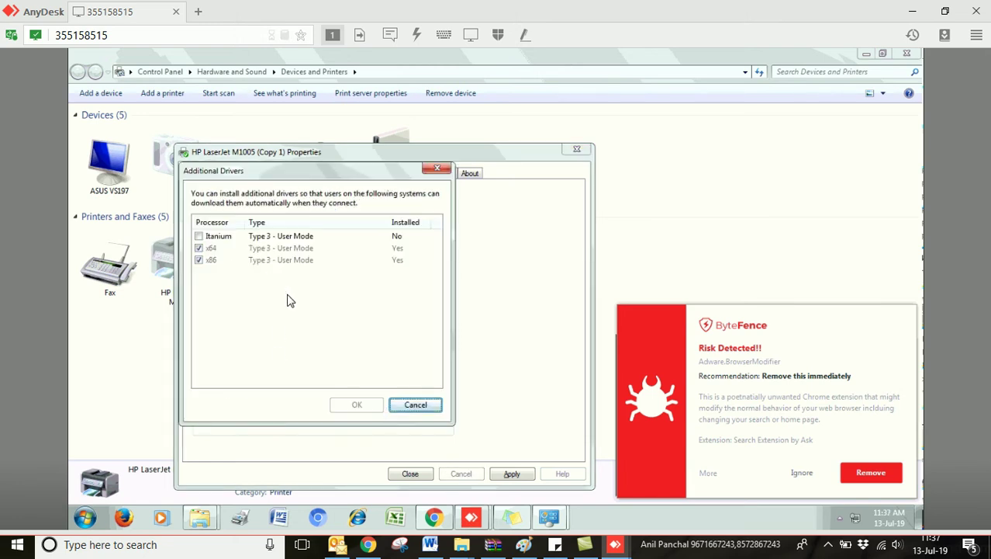
pyautogui.click(416, 405)
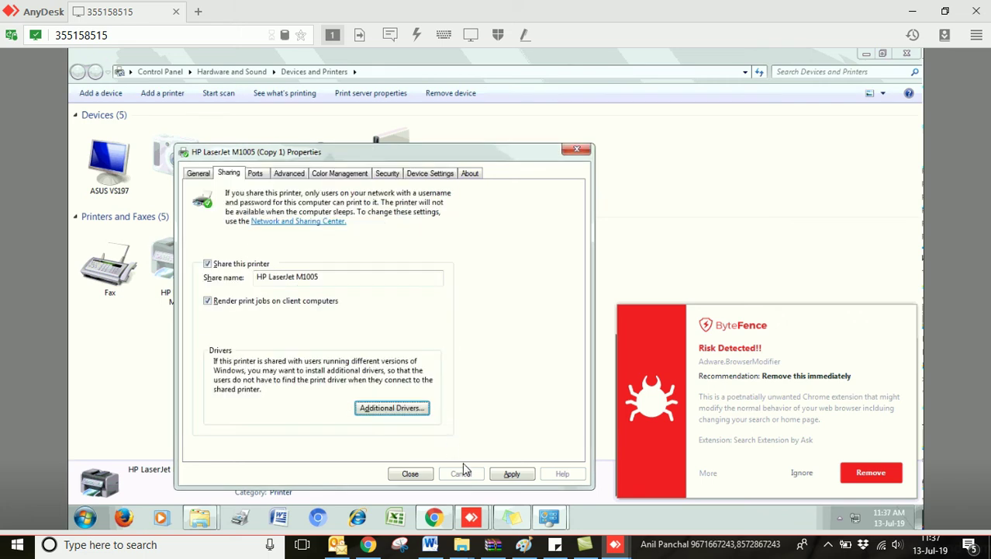
pyautogui.click(510, 476)
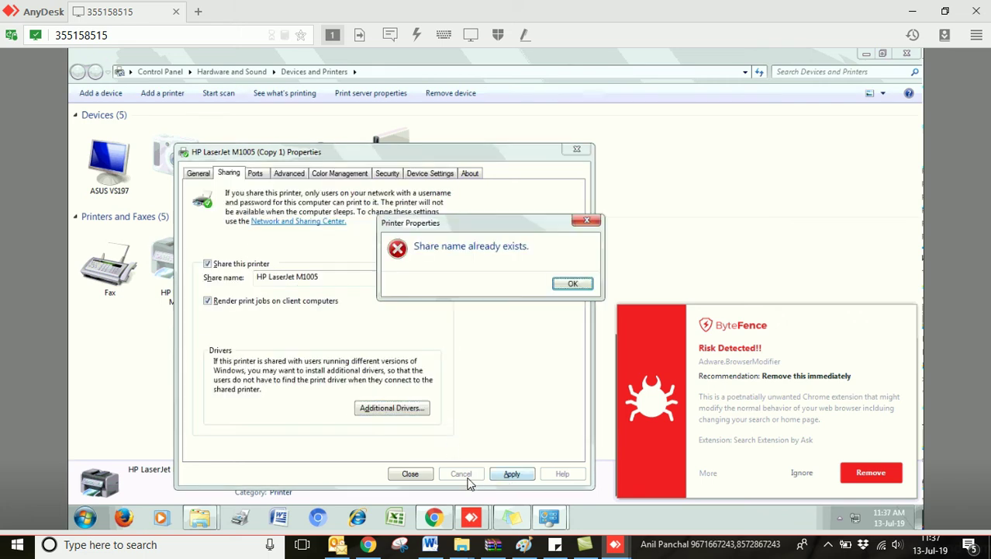
pyautogui.click(575, 285)
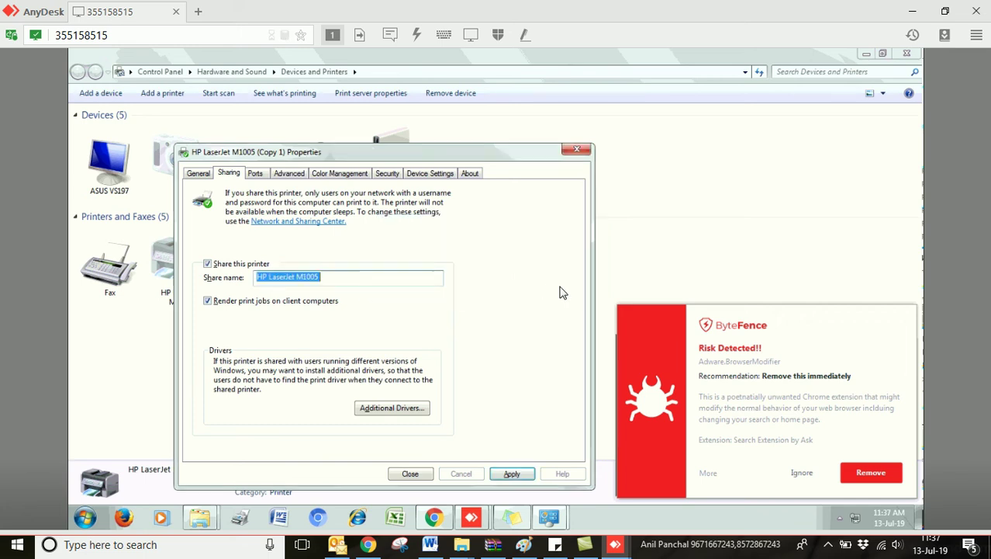
# Set the printer's share name to HP LaserJet M1005_Printer 2, apply the sharing settings and close the properties
pyautogui.click(374, 278)
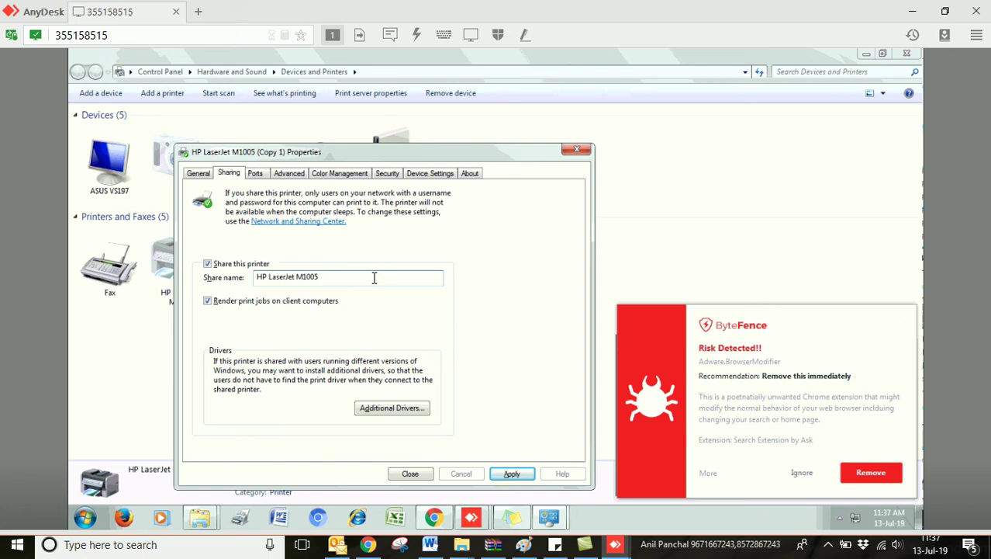
pyautogui.write('_Printer')
pyautogui.click(512, 476)
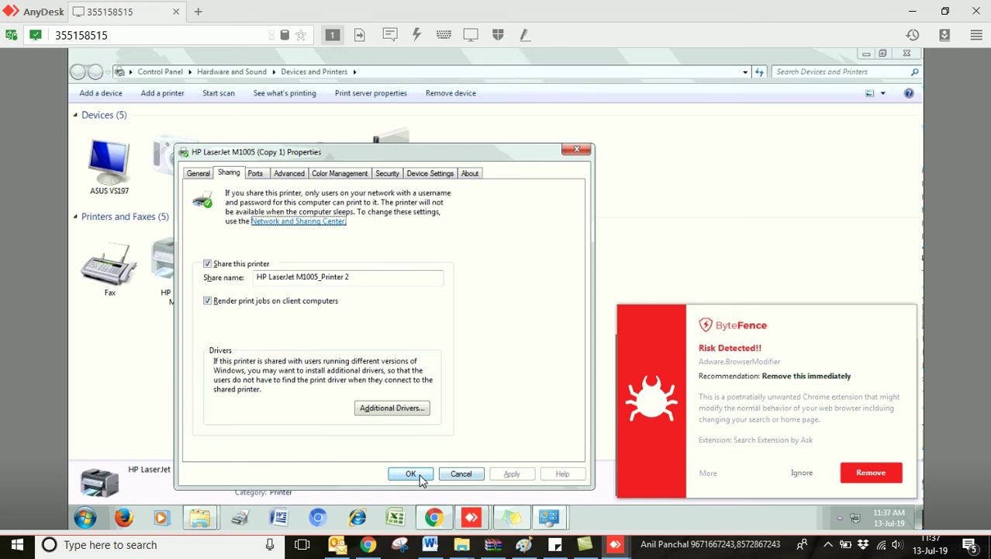
pyautogui.click(412, 474)
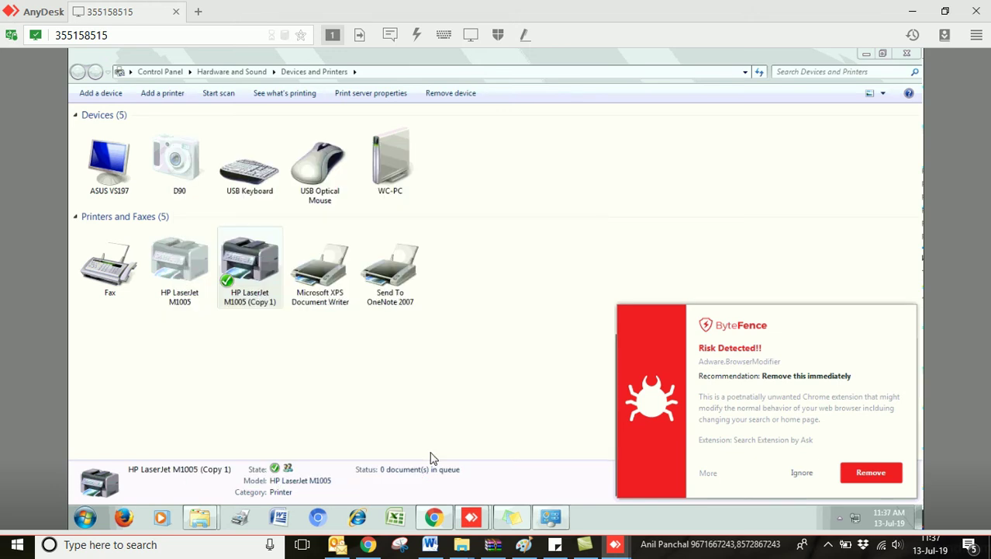
# Close Devices and Printers and open the remote computer's system properties
pyautogui.click(908, 56)
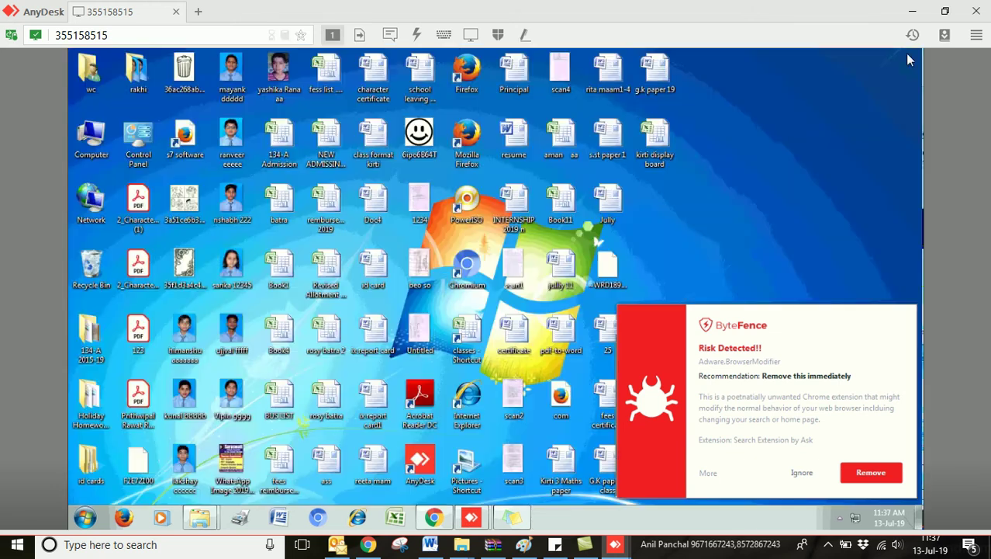
pyautogui.rightClick(90, 151)
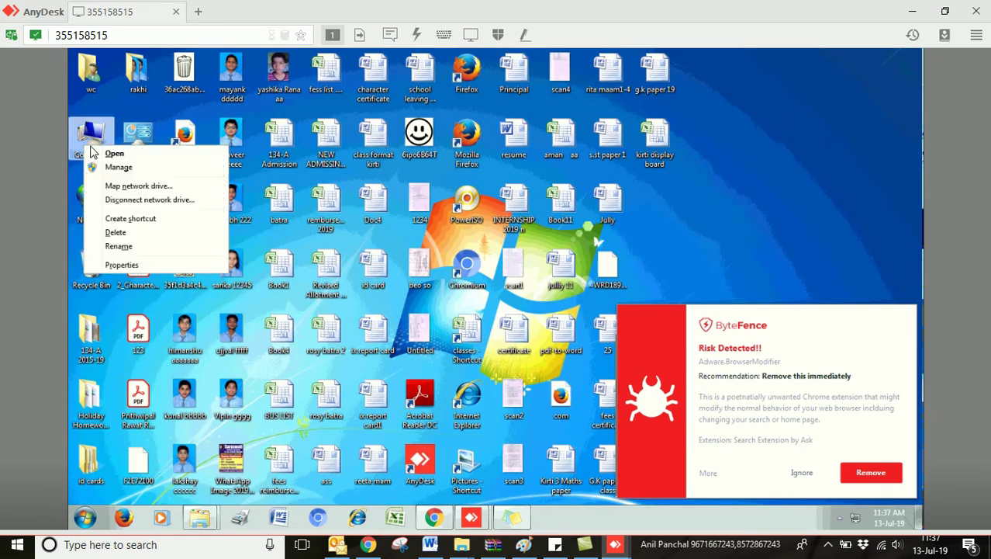
pyautogui.click(113, 265)
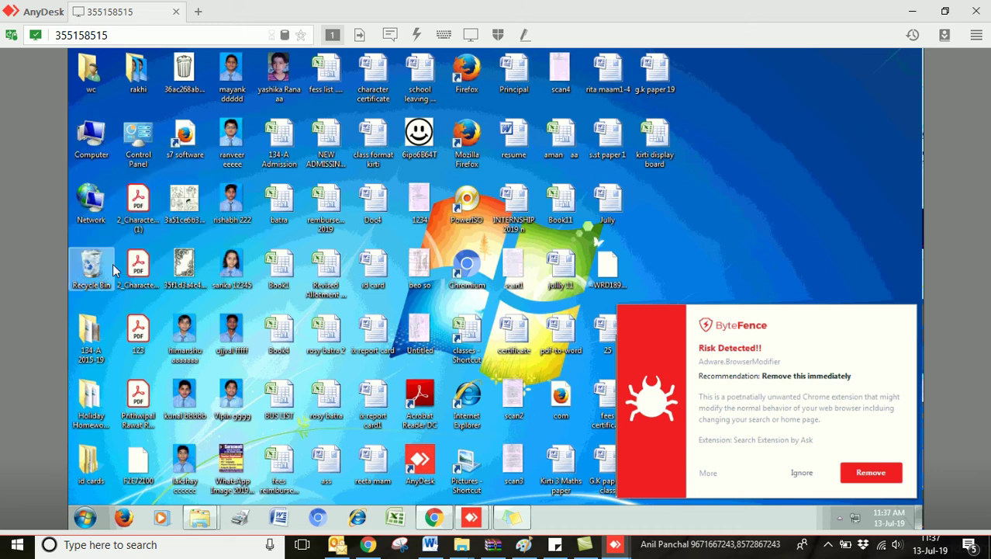
pyautogui.doubleClick(112, 265)
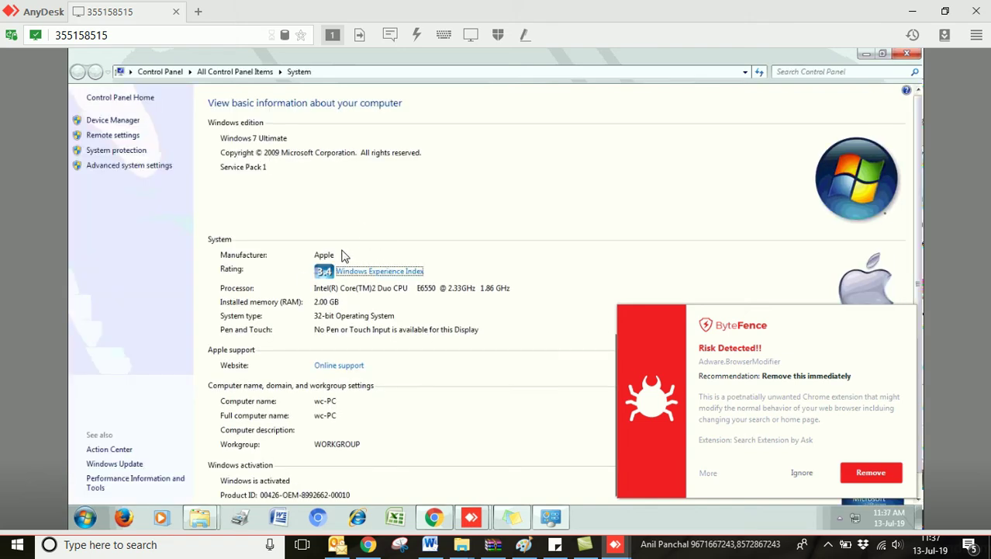
# Close the system properties and switch to the other remote computer's AnyDesk session
pyautogui.click(911, 58)
pyautogui.moveTo(615, 544)
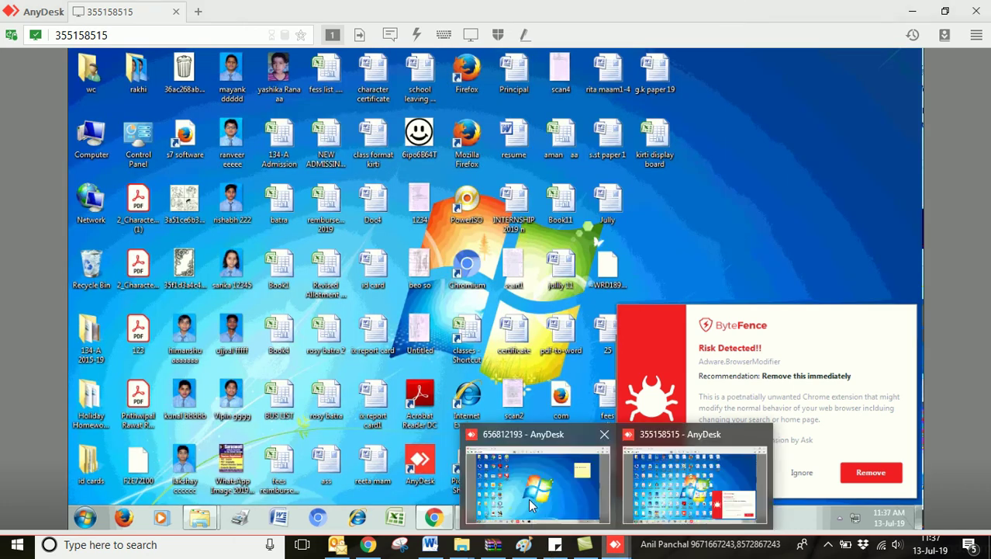
pyautogui.moveTo(547, 502)
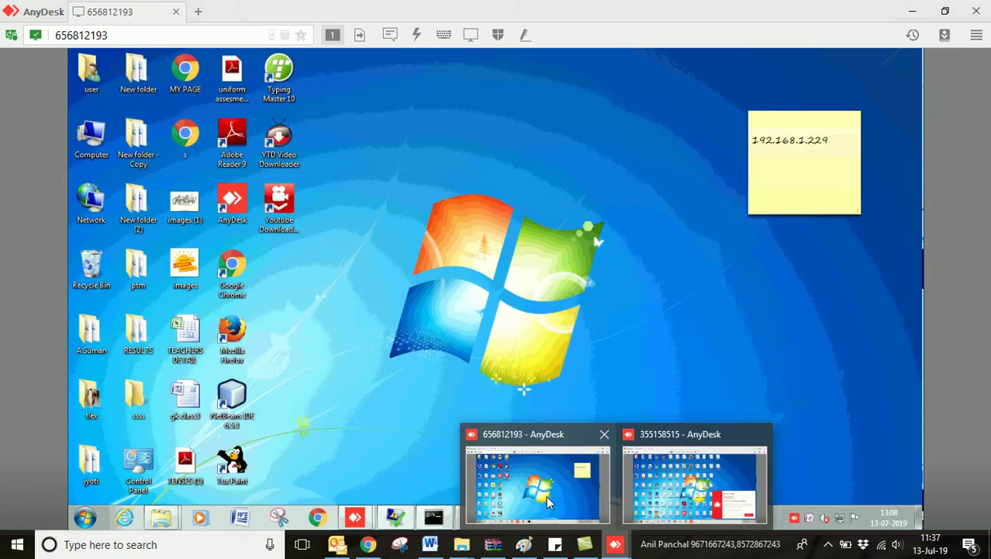
# Try to open the network computer \\WC-PC from the Run dialog, cancelling the network credentials request
pyautogui.click(88, 520)
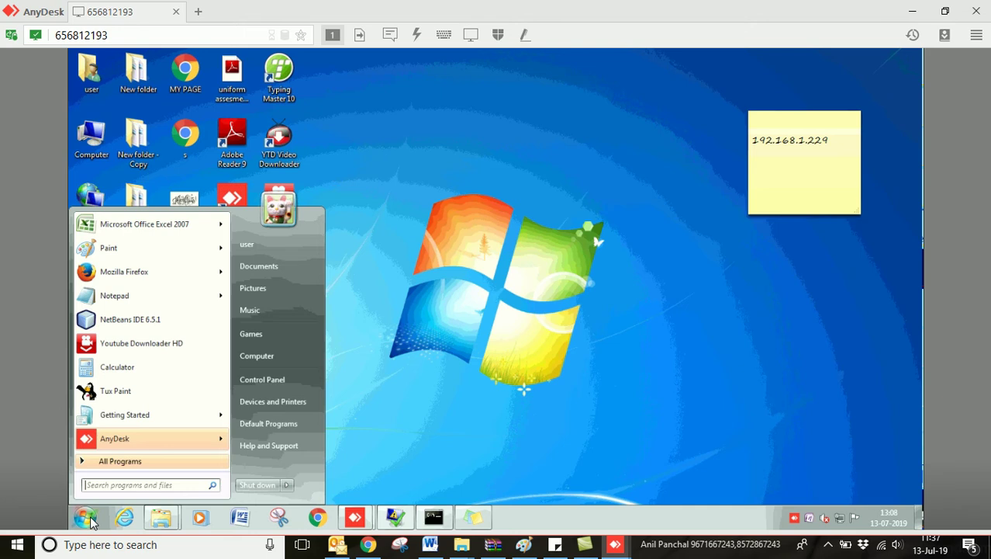
pyautogui.press('super+r')
pyautogui.write('\\')
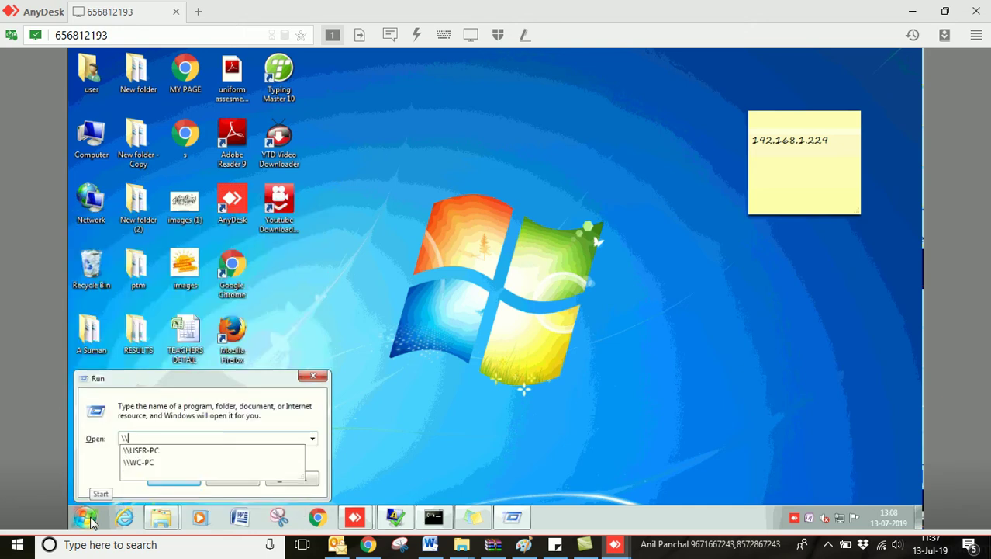
pyautogui.press('Down')
pyautogui.press('Down')
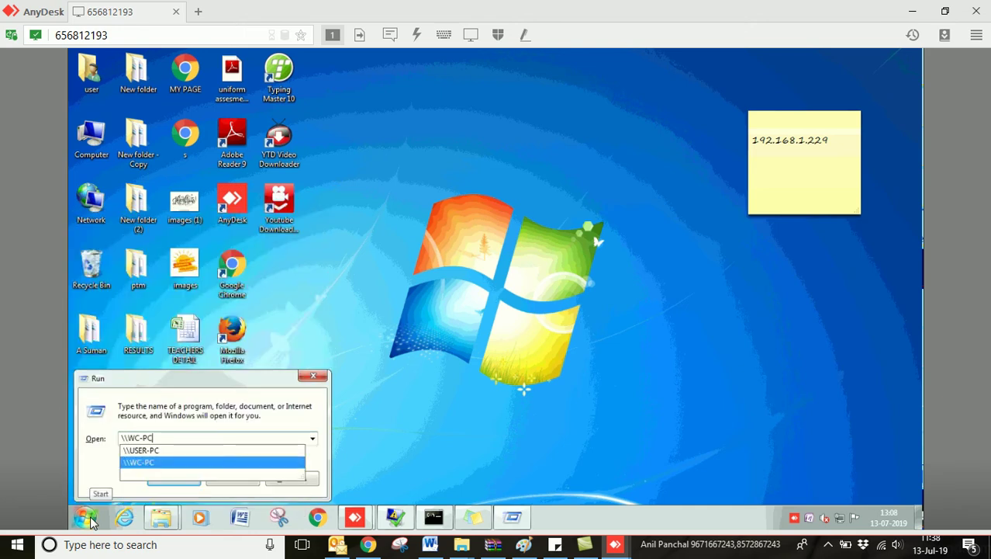
pyautogui.press('Return')
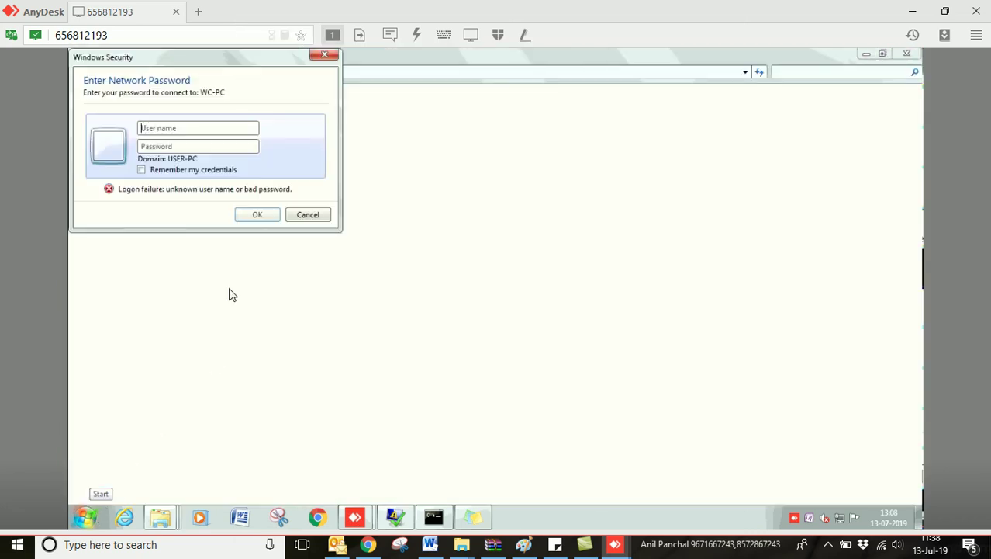
pyautogui.click(208, 128)
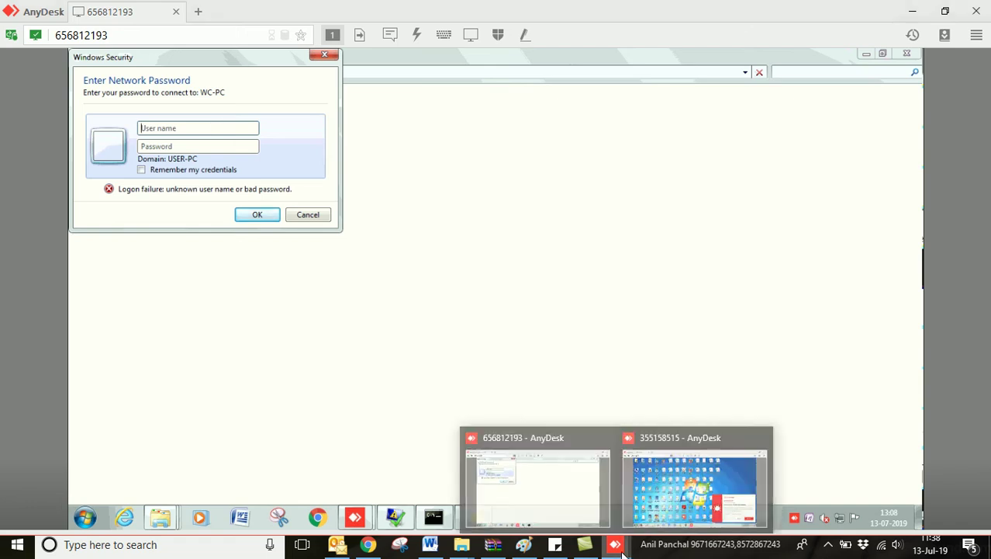
pyautogui.click(306, 216)
# Switch to the WC-PC session and open its Network and Sharing Center, declining to ignore the ByteFence risk
pyautogui.moveTo(615, 544)
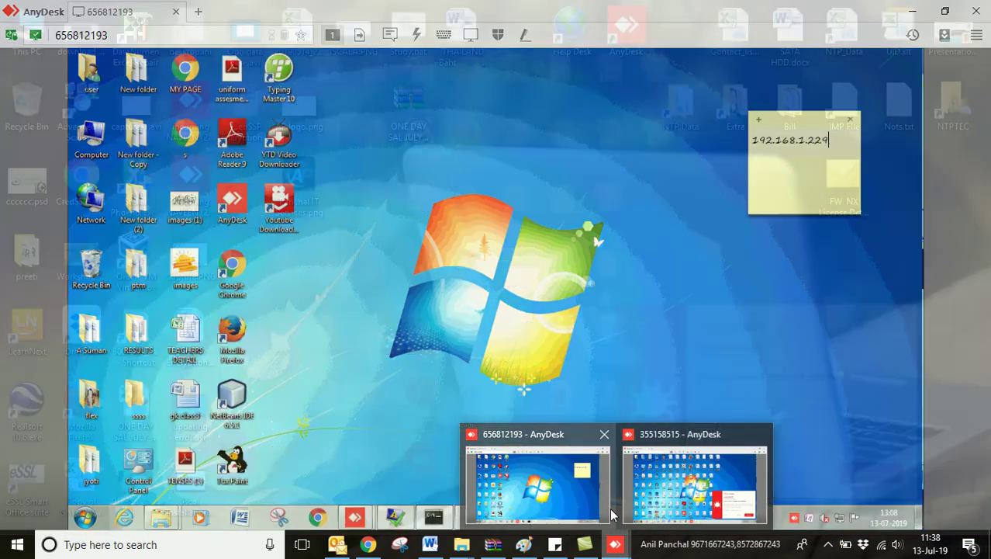
pyautogui.click(646, 492)
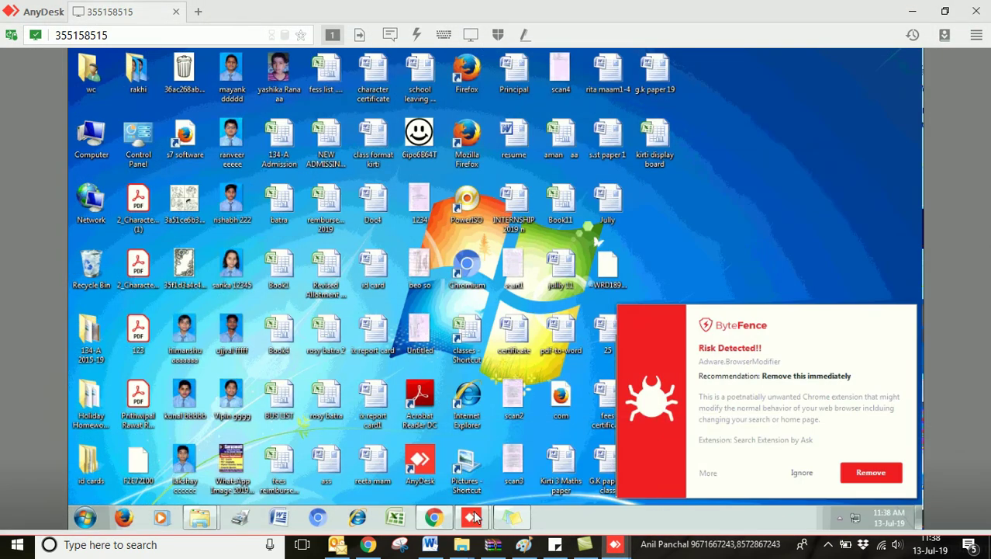
pyautogui.rightClick(856, 518)
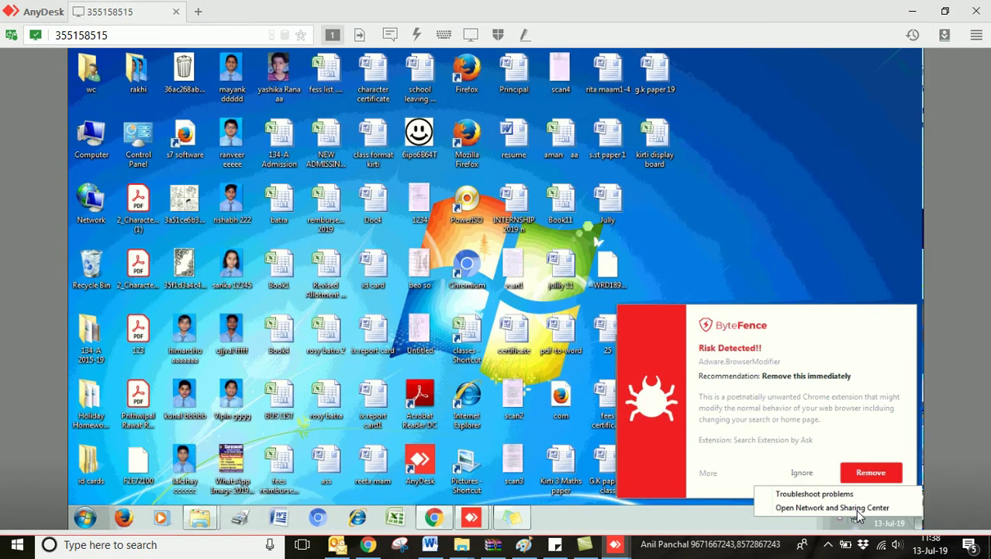
pyautogui.click(853, 508)
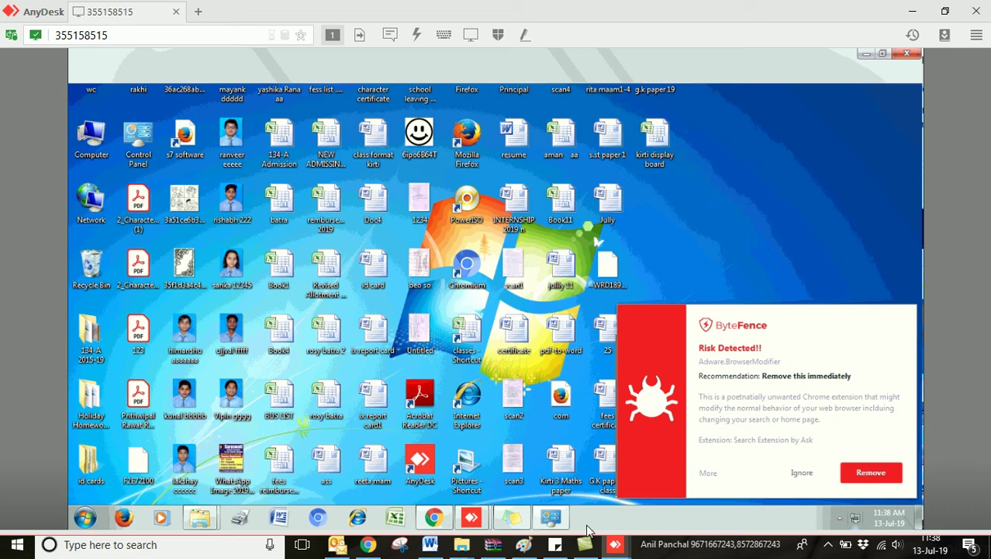
pyautogui.moveTo(643, 532)
pyautogui.click(799, 472)
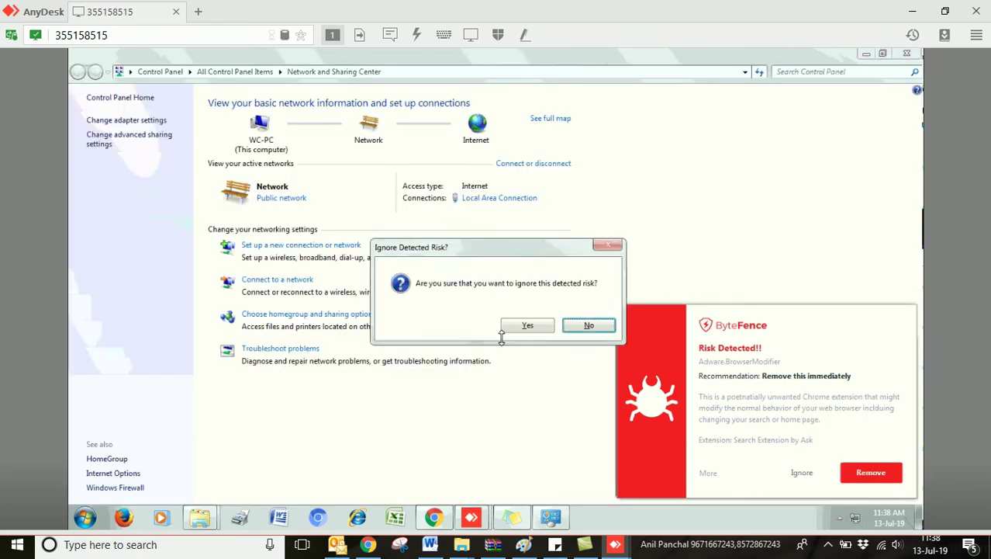
pyautogui.click(572, 329)
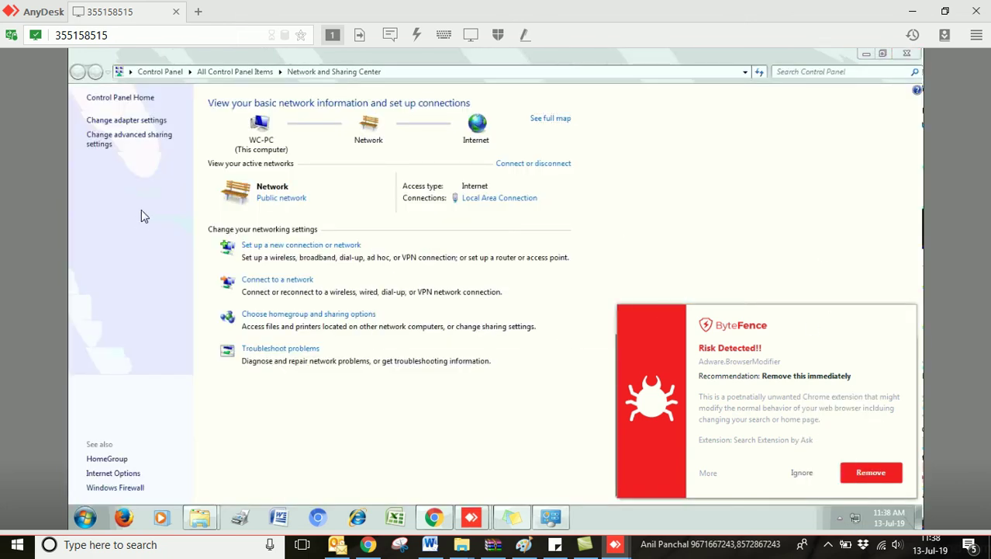
# In WC-PC's advanced sharing settings, turn on Public folder sharing for the current profile and confirm ignoring the ByteFence risk
pyautogui.click(118, 140)
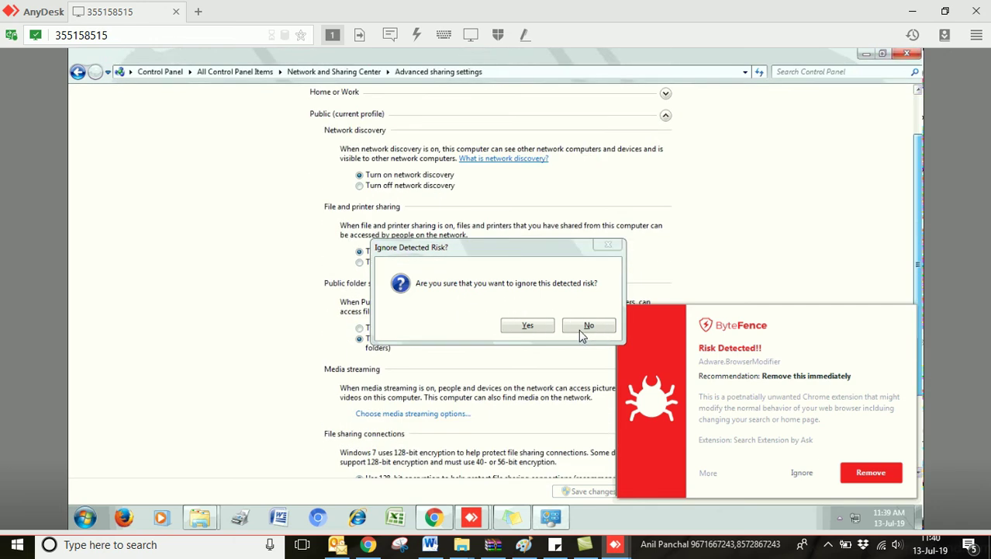
pyautogui.click(535, 326)
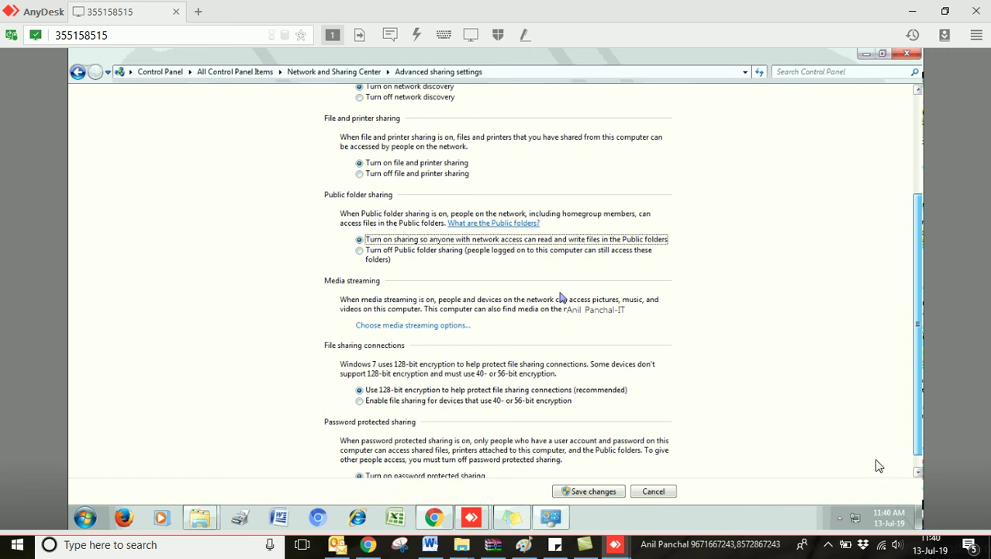
pyautogui.click(920, 474)
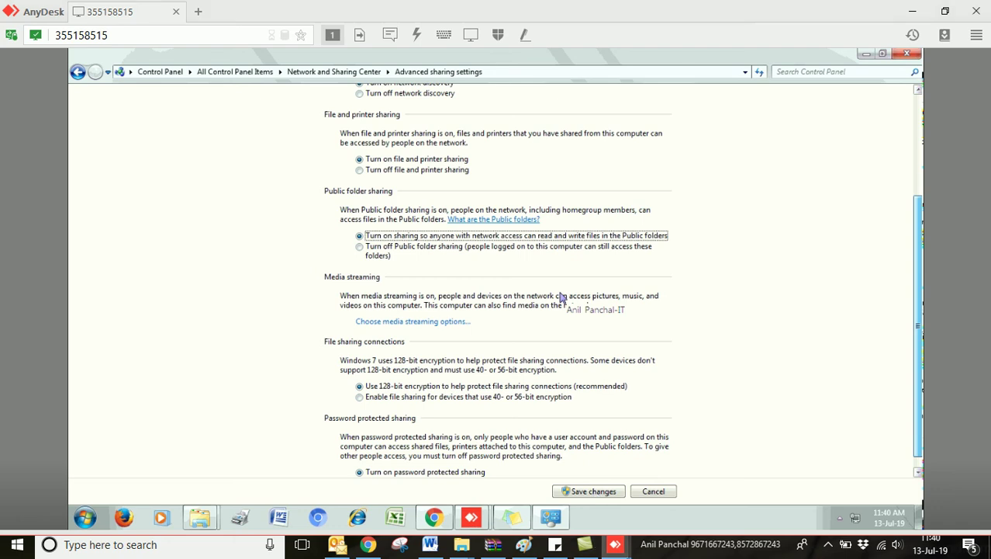
# Switch to the other remote session and raise the local computer's speaker volume to the maximum
pyautogui.moveTo(613, 545)
pyautogui.click(547, 483)
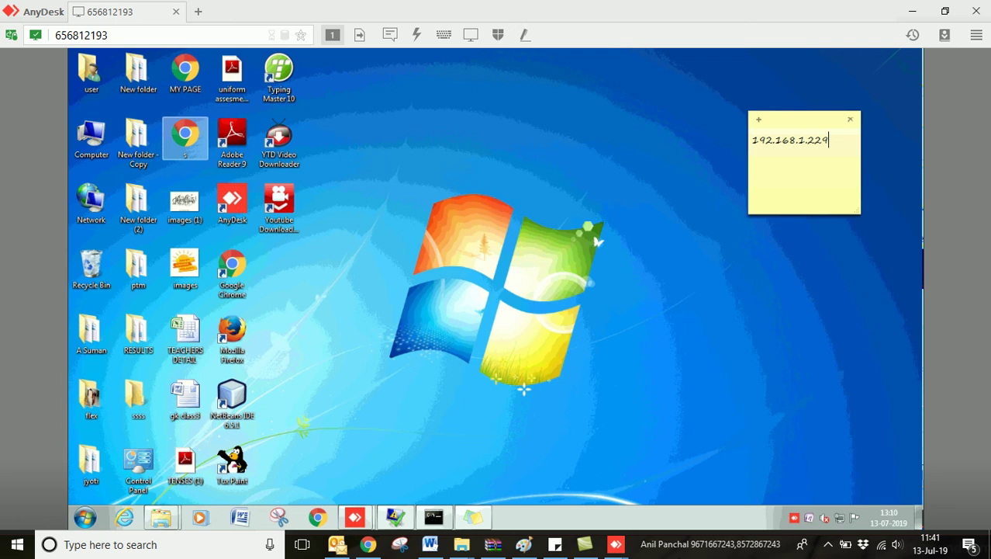
pyautogui.rightClick(664, 544)
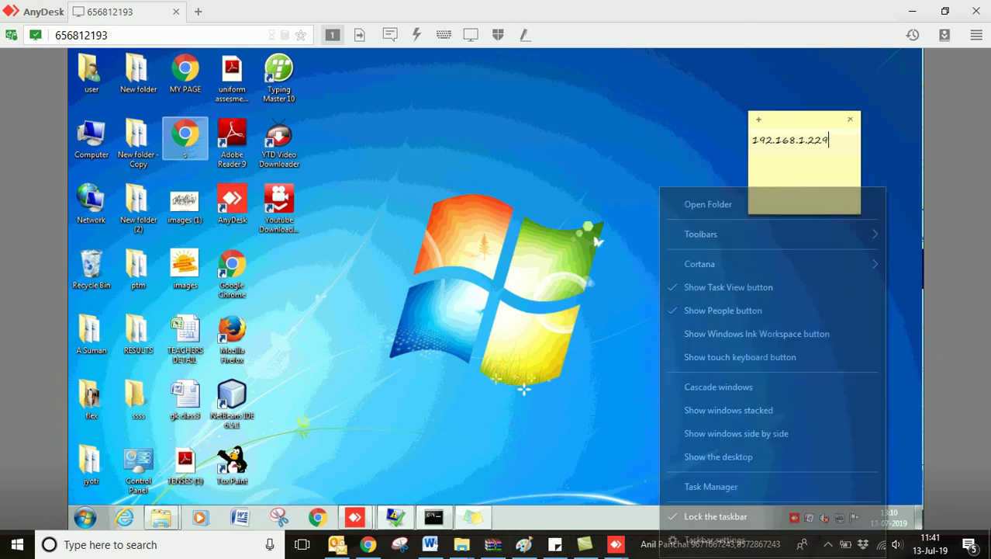
pyautogui.click(848, 532)
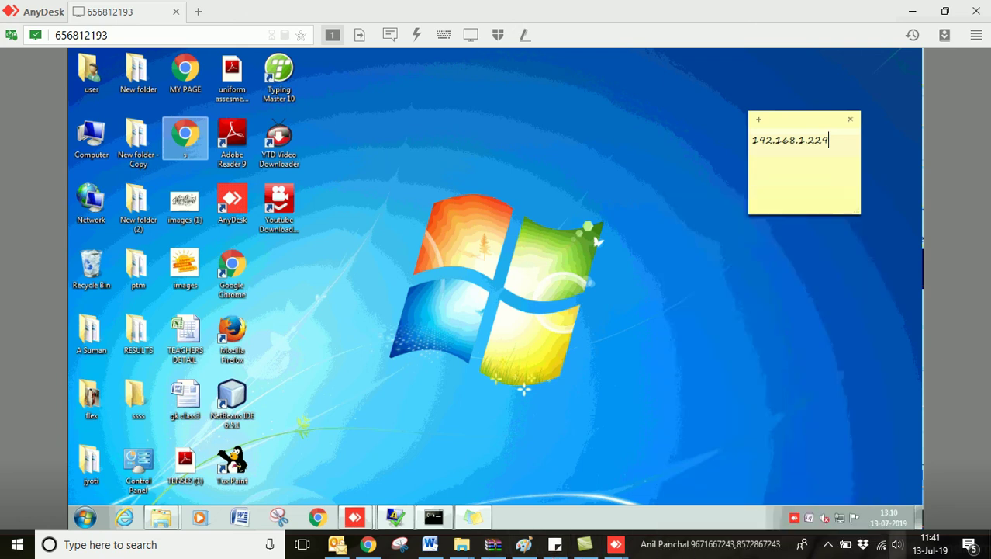
pyautogui.click(897, 544)
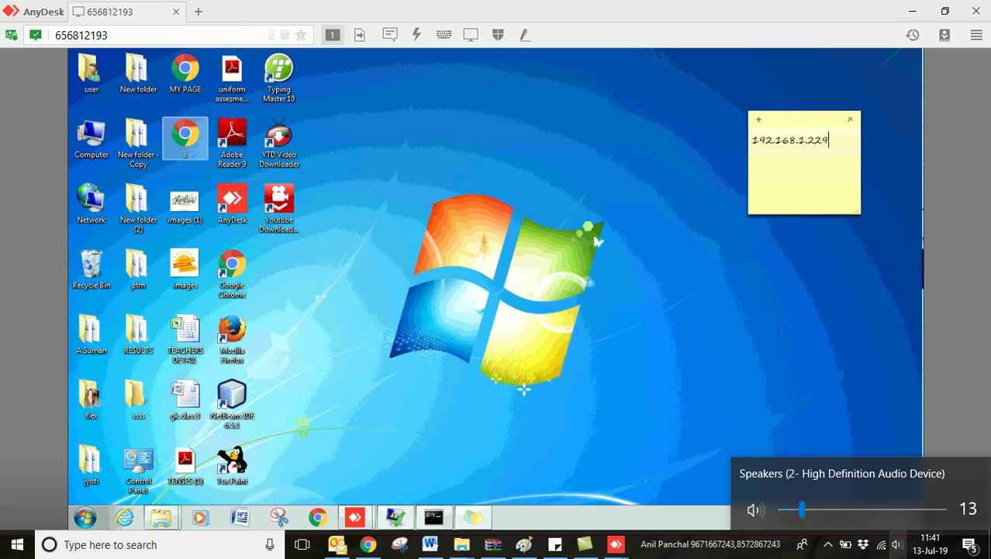
pyautogui.moveTo(803, 509); pyautogui.dragTo(945, 509)
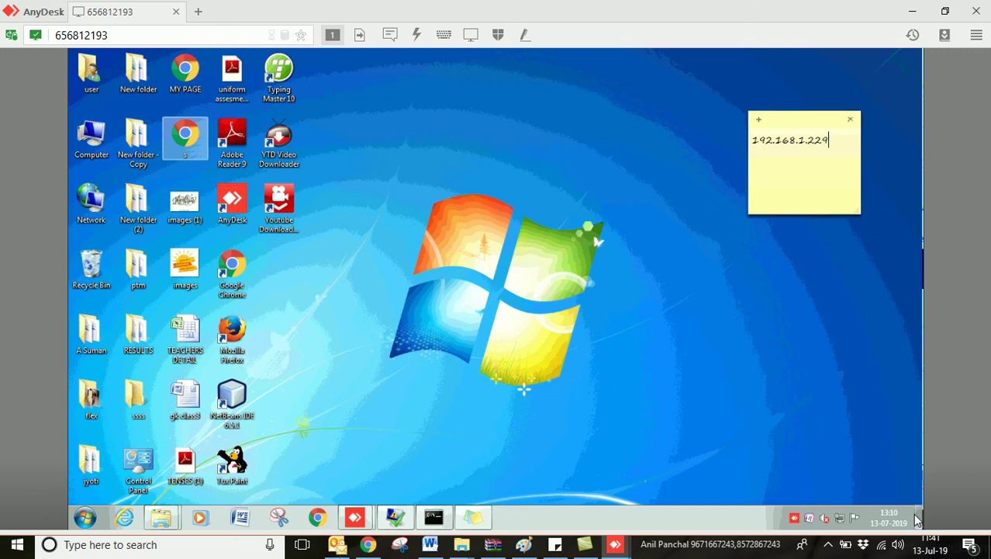
# Minimize both AnyDesk session windows and check the local computer's hidden notification icons
pyautogui.click(913, 12)
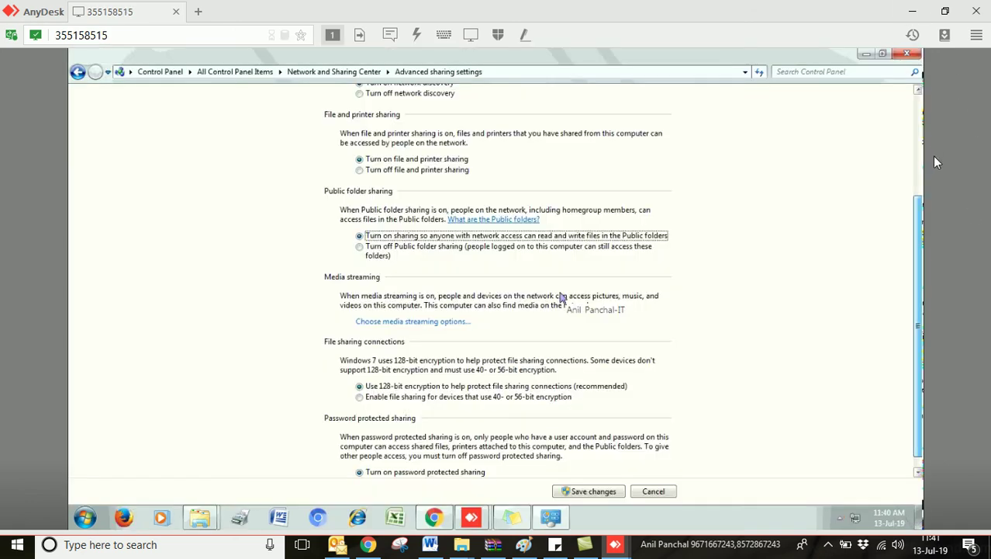
pyautogui.click(912, 12)
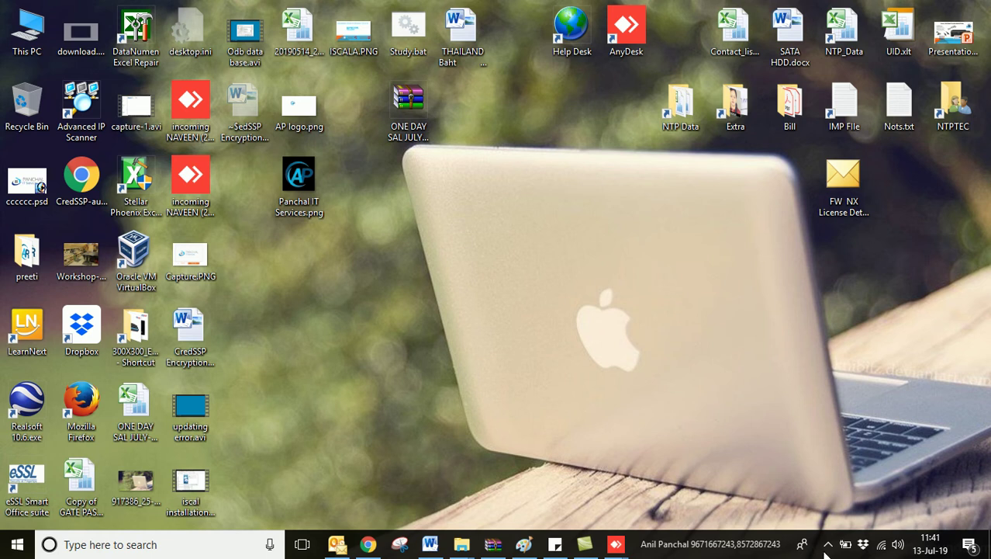
pyautogui.click(828, 545)
pyautogui.click(829, 546)
pyautogui.click(829, 547)
pyautogui.click(828, 547)
# Restore and close both AnyDesk sessions, and refresh the local desktop
pyautogui.moveTo(615, 544)
pyautogui.click(586, 477)
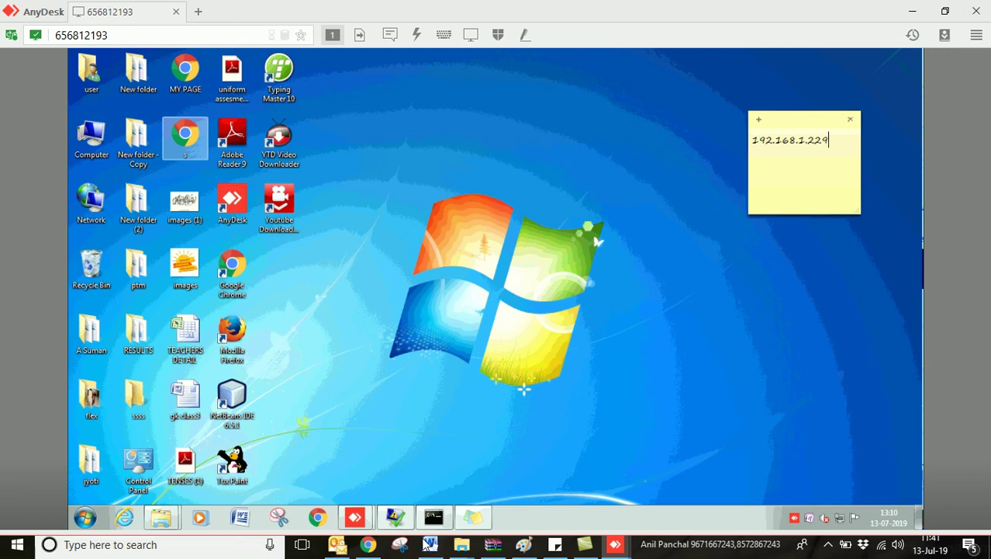
pyautogui.click(976, 11)
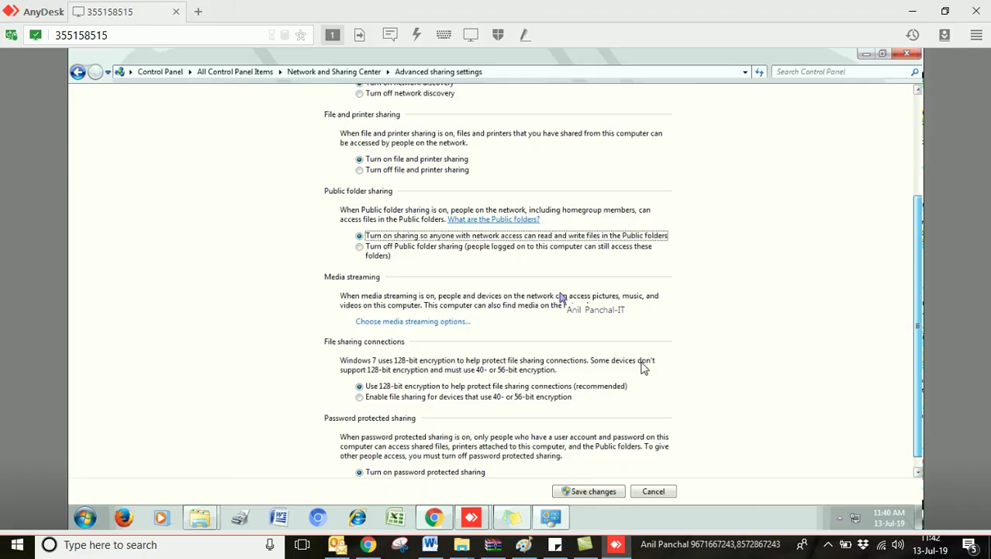
pyautogui.click(976, 11)
pyautogui.rightClick(528, 191)
pyautogui.click(576, 235)
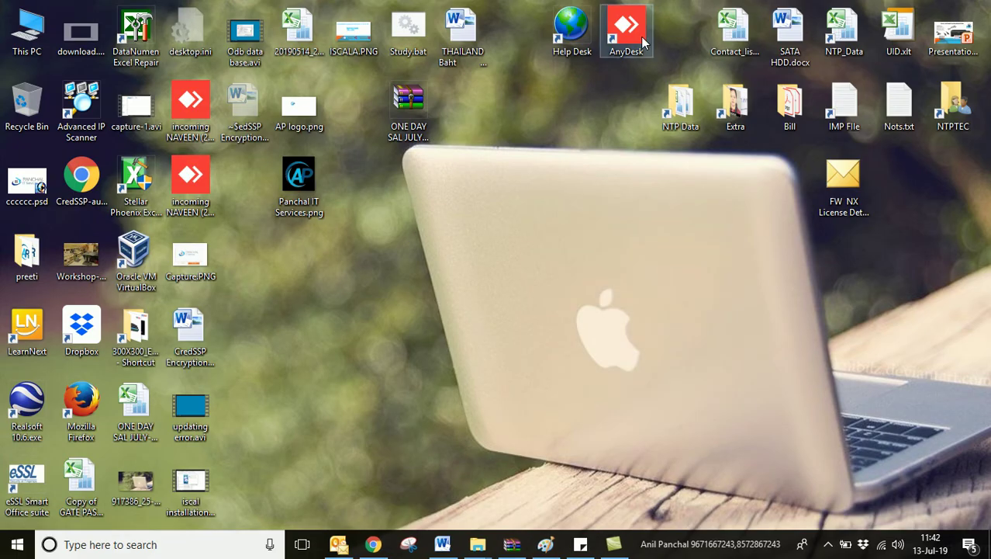
# Launch AnyDesk, reconnect to the second recent remote computer and open the network path \\WC-PC\ on it
pyautogui.doubleClick(641, 37)
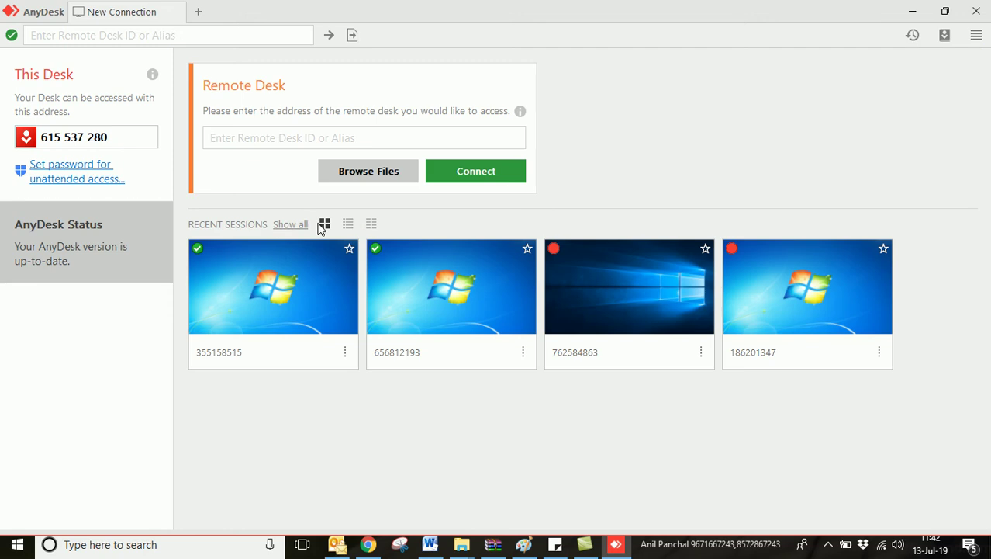
pyautogui.click(409, 301)
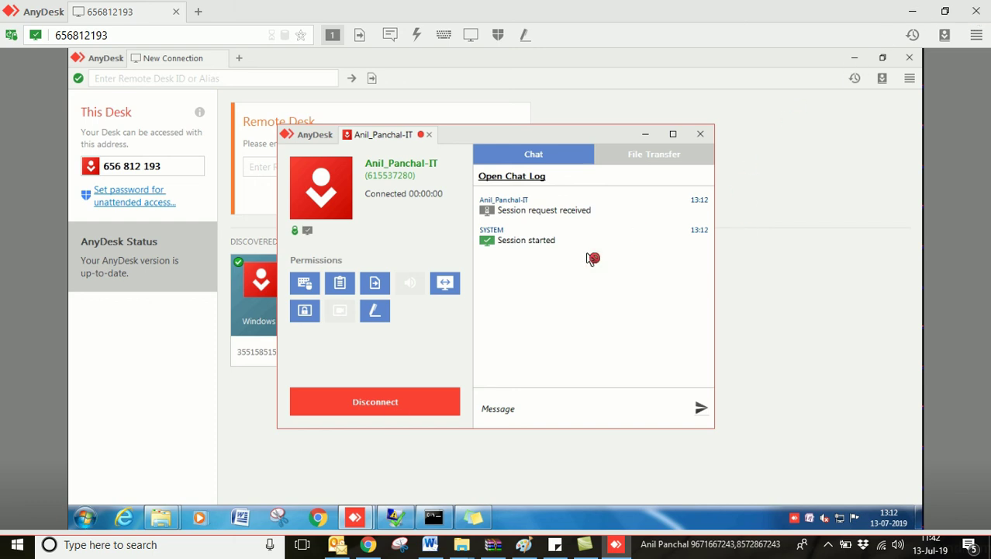
pyautogui.click(396, 402)
pyautogui.press('super+r')
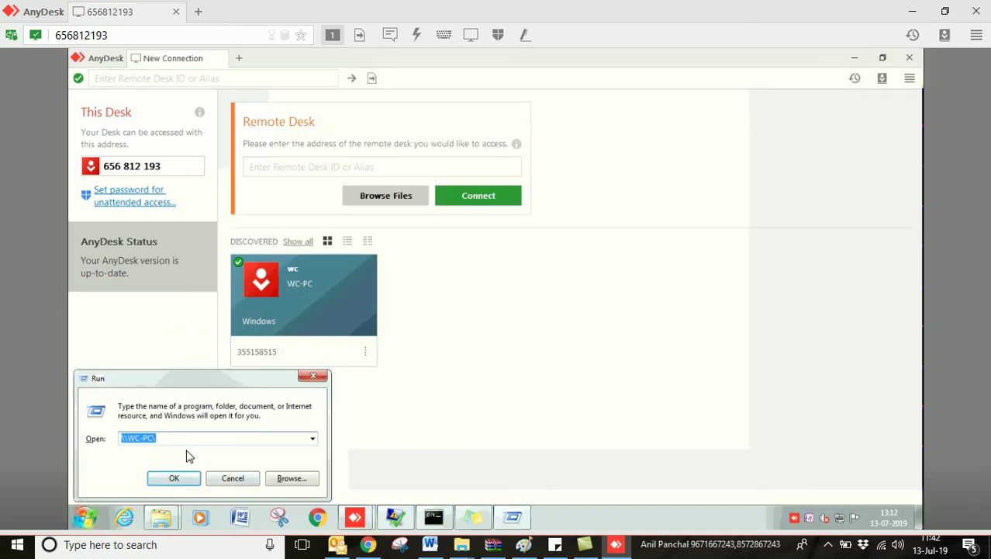
pyautogui.click(189, 478)
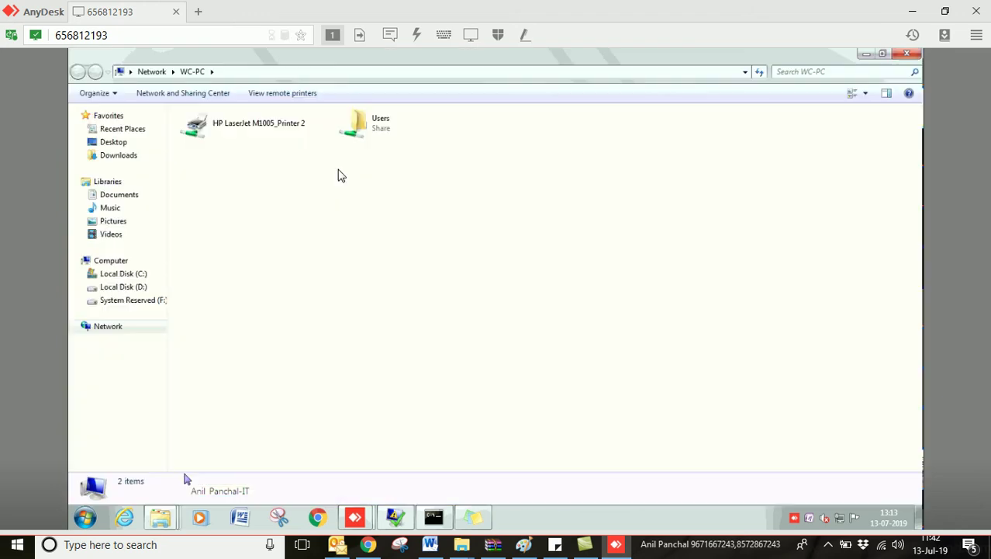
# Connect to the shared HP LaserJet M1005_Printer 2 on WC-PC, install its driver and close the network window
pyautogui.click(239, 130)
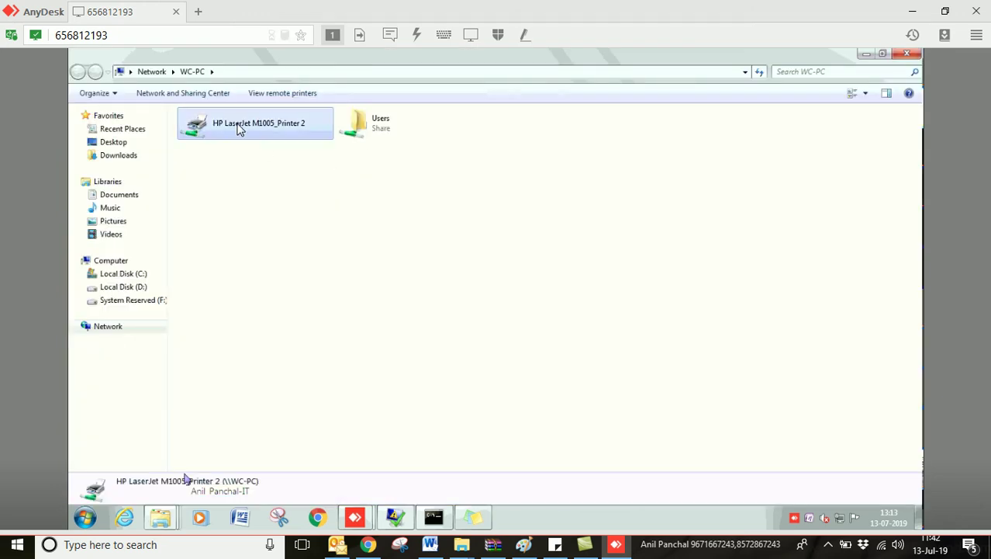
pyautogui.rightClick(239, 128)
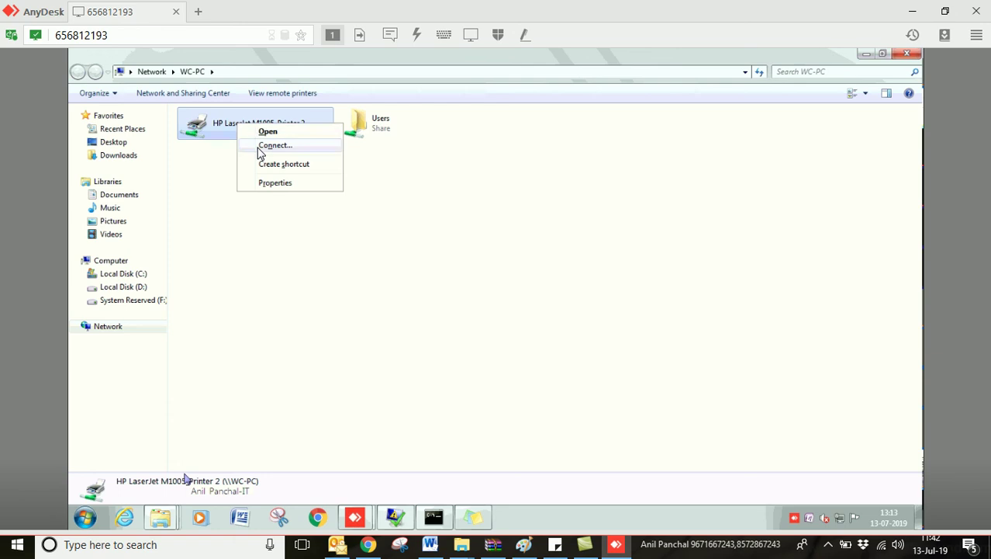
pyautogui.click(258, 149)
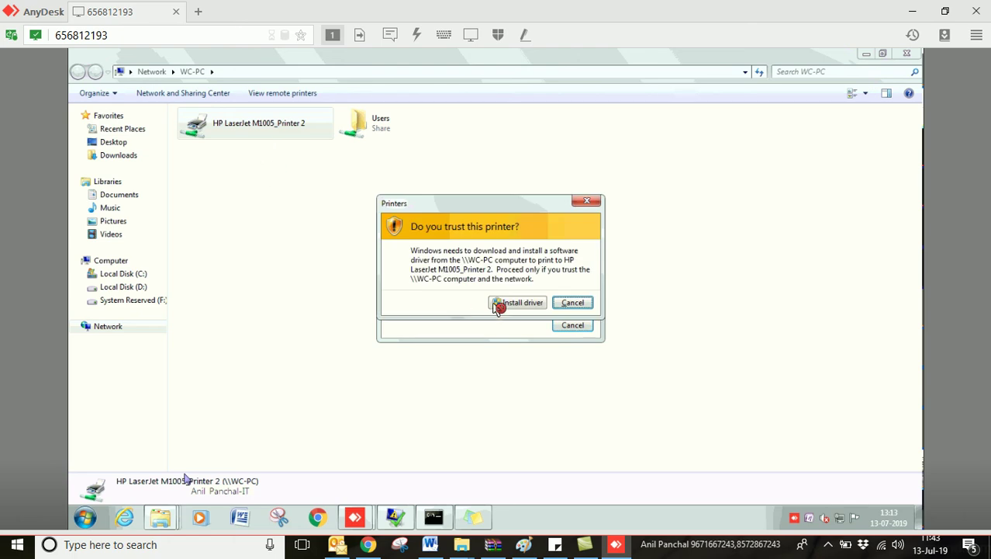
pyautogui.click(503, 305)
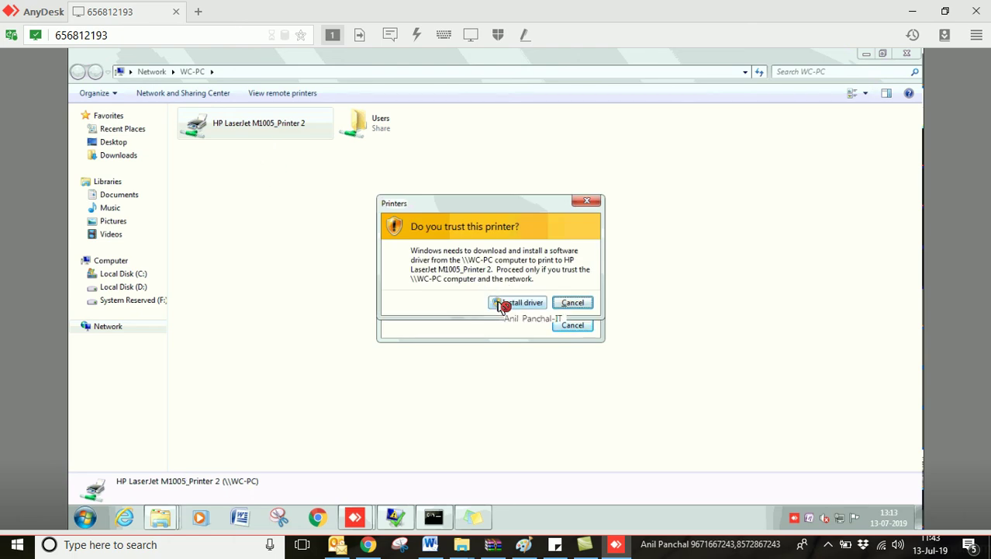
pyautogui.click(500, 306)
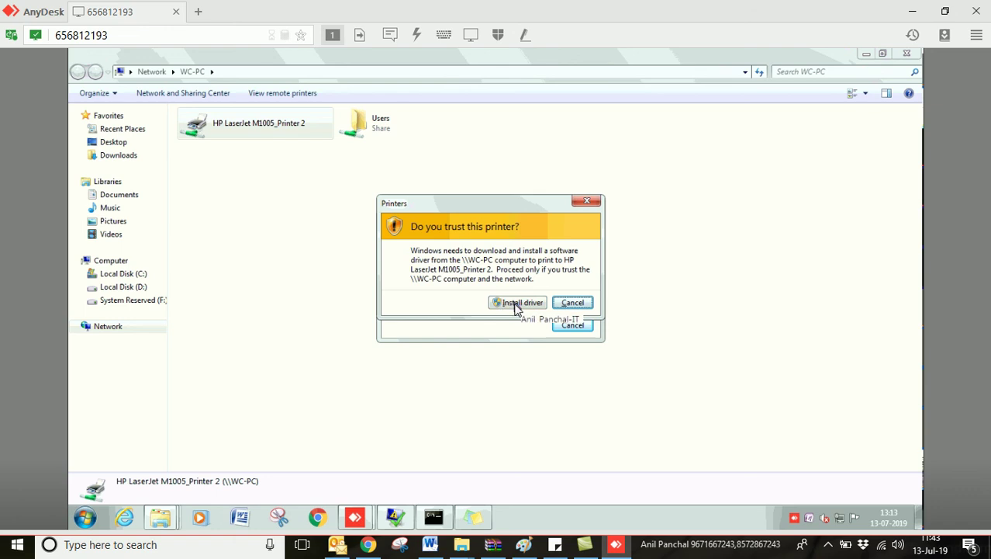
pyautogui.click(515, 304)
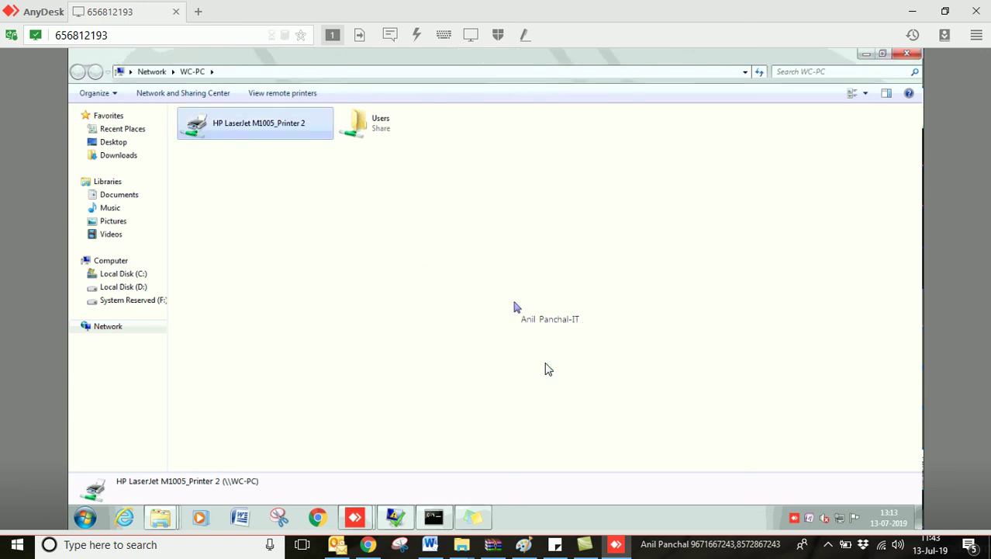
pyautogui.click(920, 56)
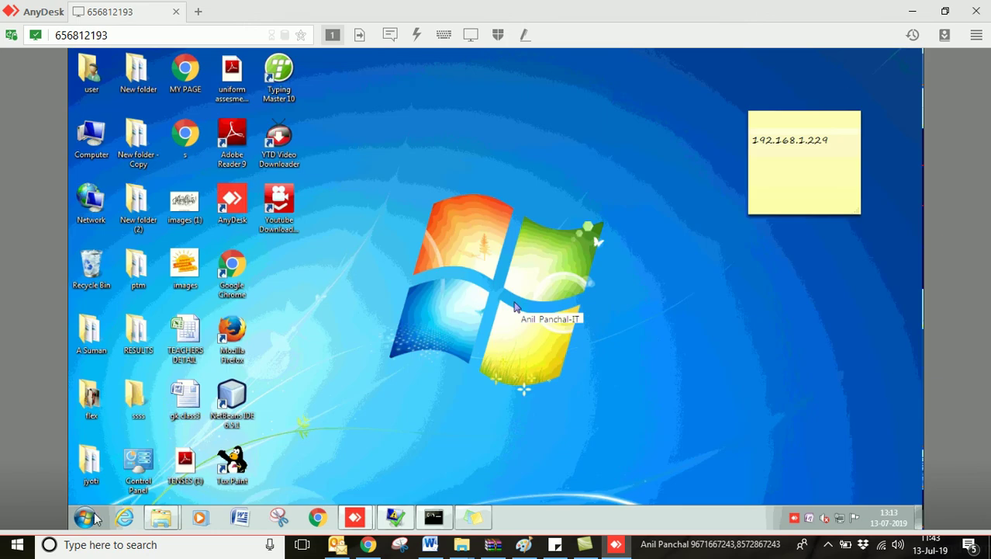
# Open Devices and Printers on the remote computer, clear the enhanced device icons notice and refresh the list
pyautogui.click(85, 518)
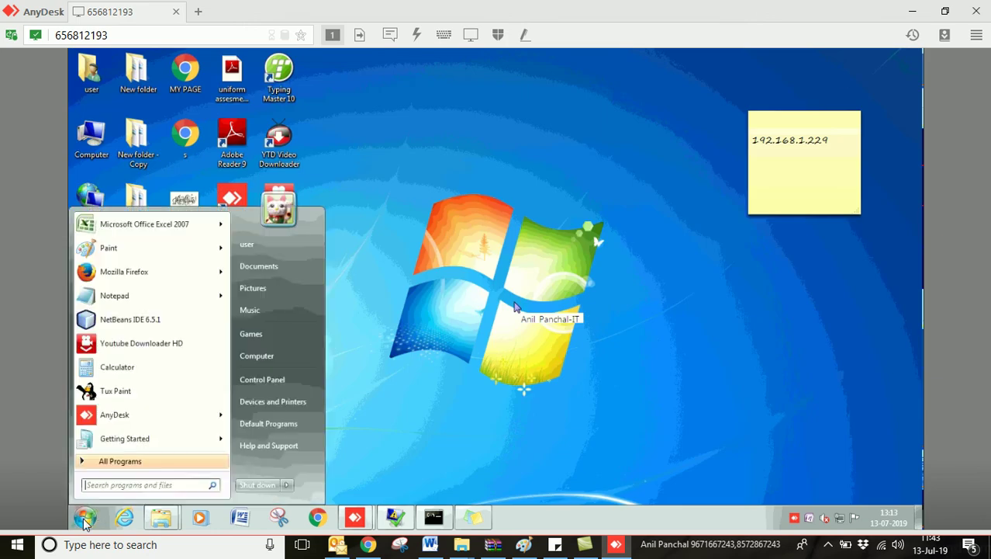
pyautogui.click(284, 403)
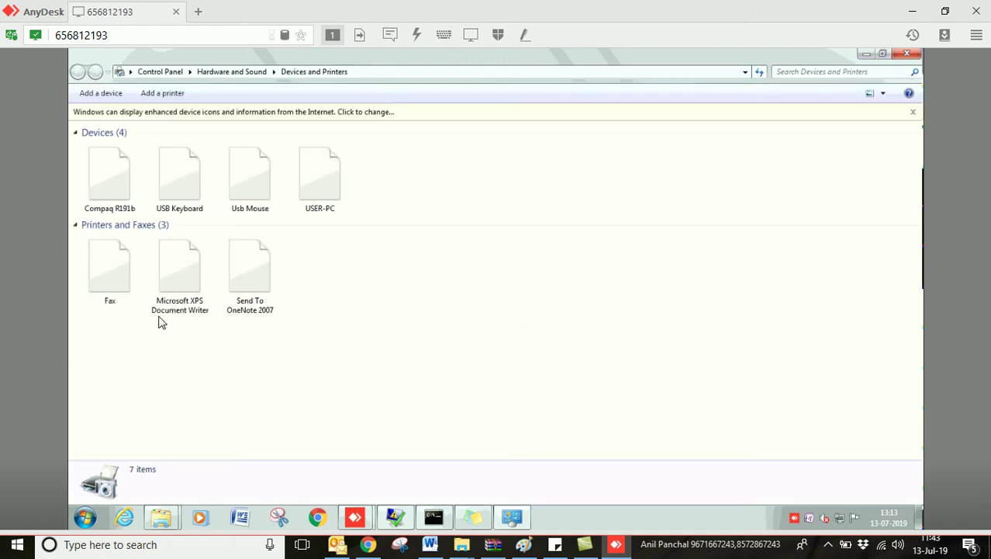
pyautogui.rightClick(363, 304)
pyautogui.click(390, 109)
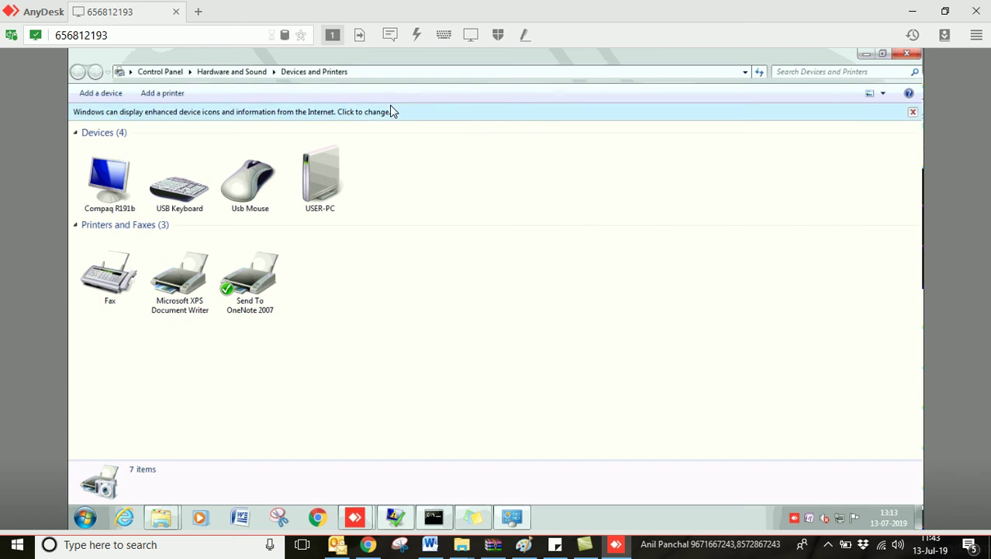
pyautogui.click(412, 113)
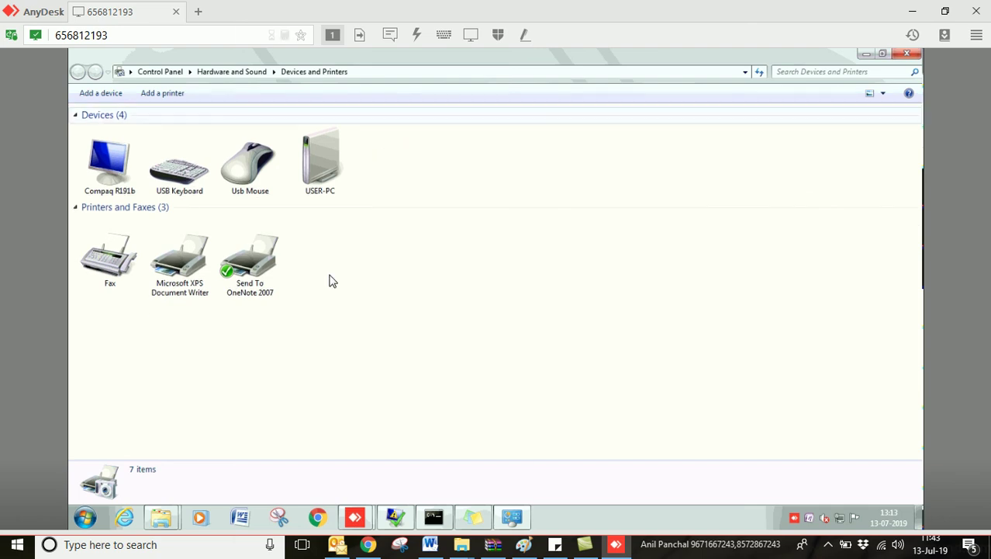
pyautogui.rightClick(359, 315)
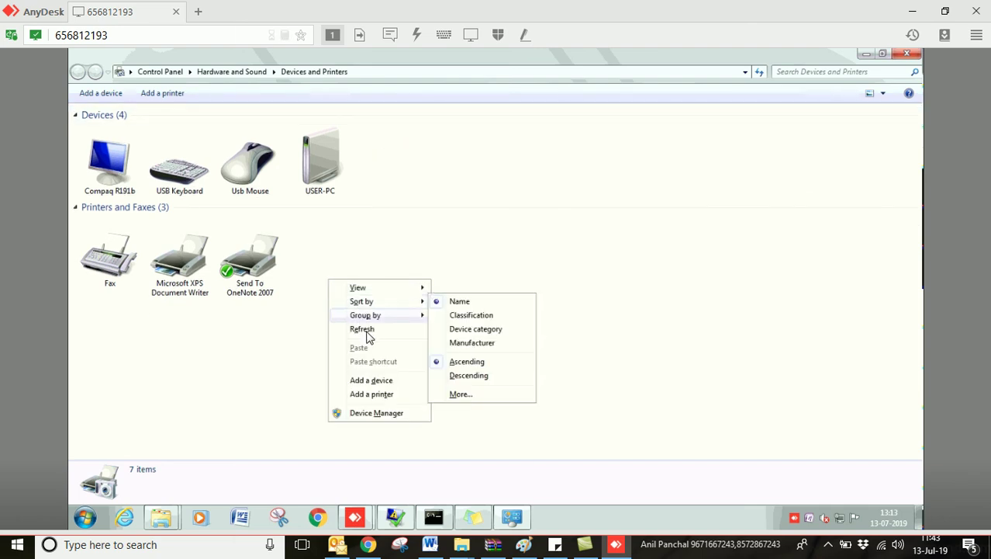
pyautogui.click(368, 335)
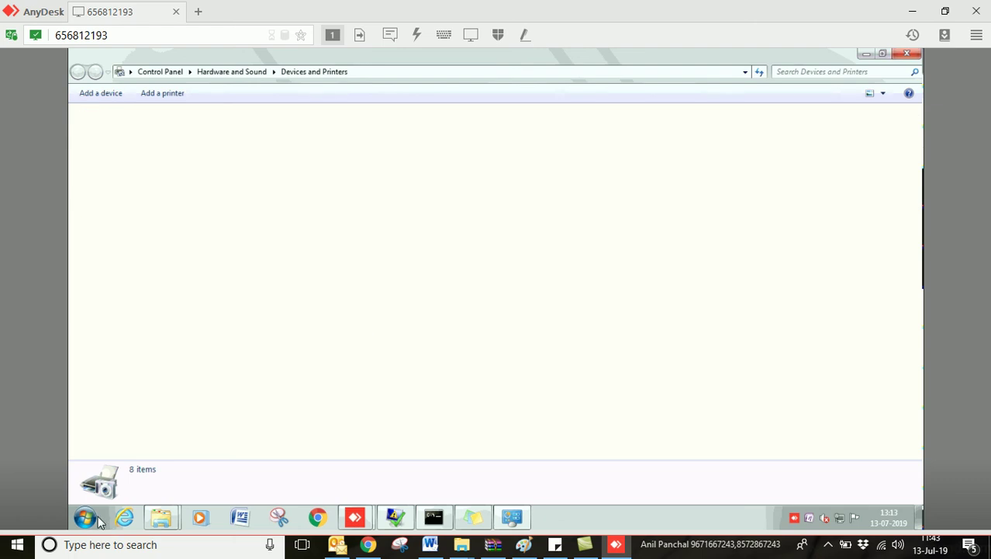
# Try to set HP LaserJet M1005 (Copy 1) on WC-PC as the default printer
pyautogui.click(187, 267)
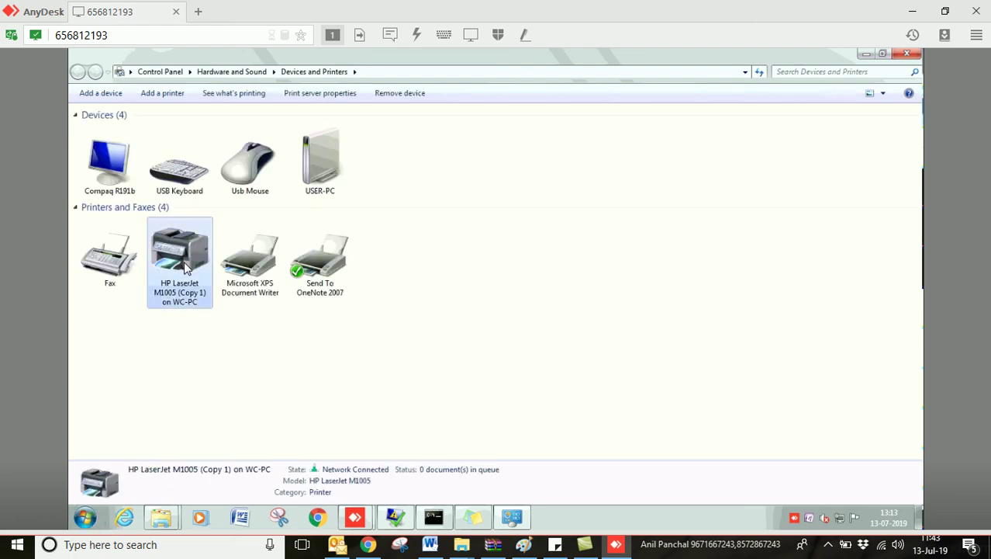
pyautogui.rightClick(184, 261)
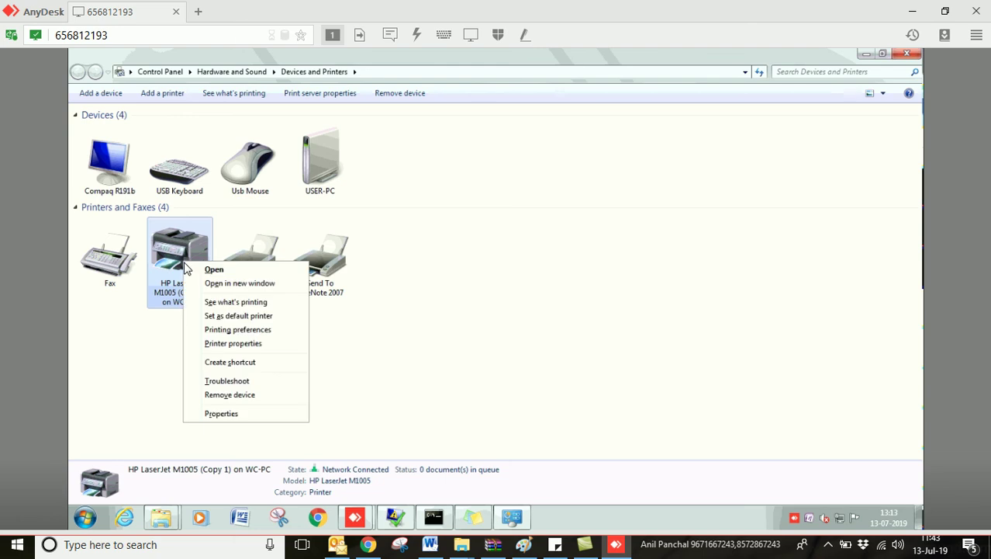
pyautogui.click(205, 316)
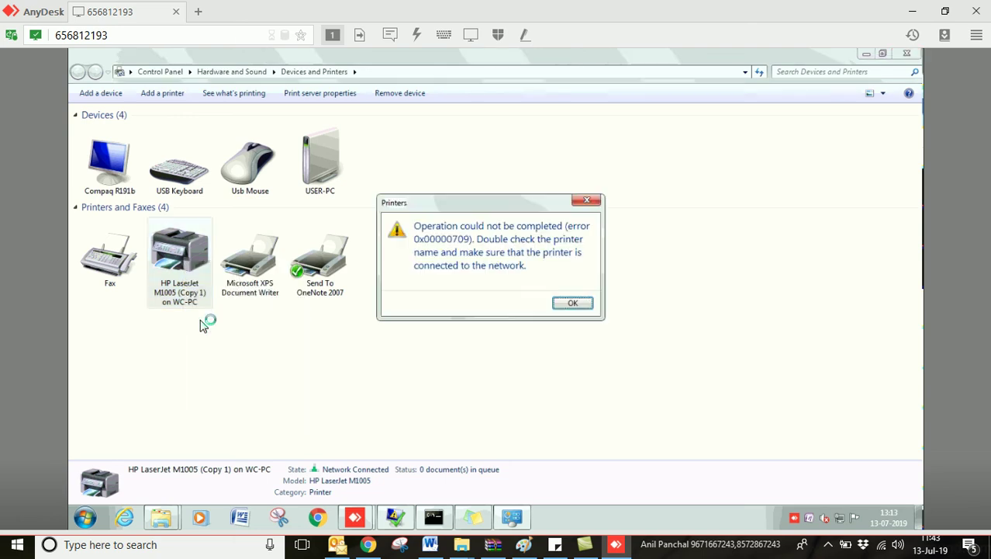
pyautogui.click(574, 304)
# Run regedit on the remote computer and allow it to open the Registry Editor
pyautogui.press('super+r')
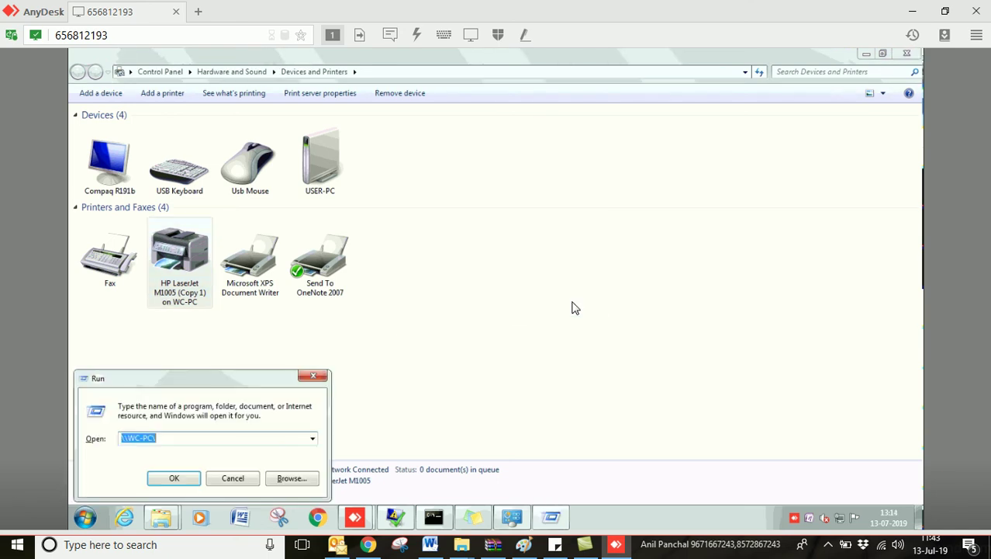
pyautogui.write('re')
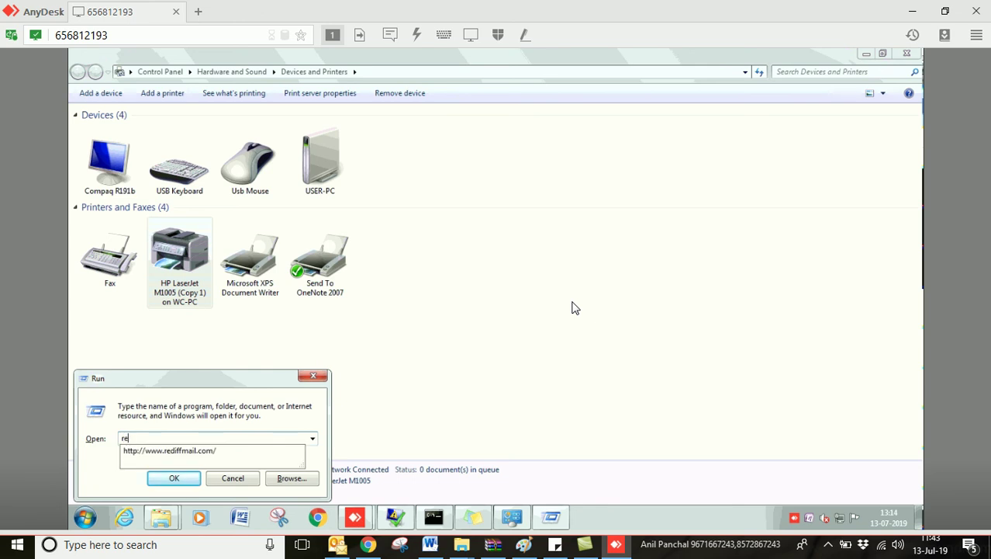
pyautogui.write('gedit')
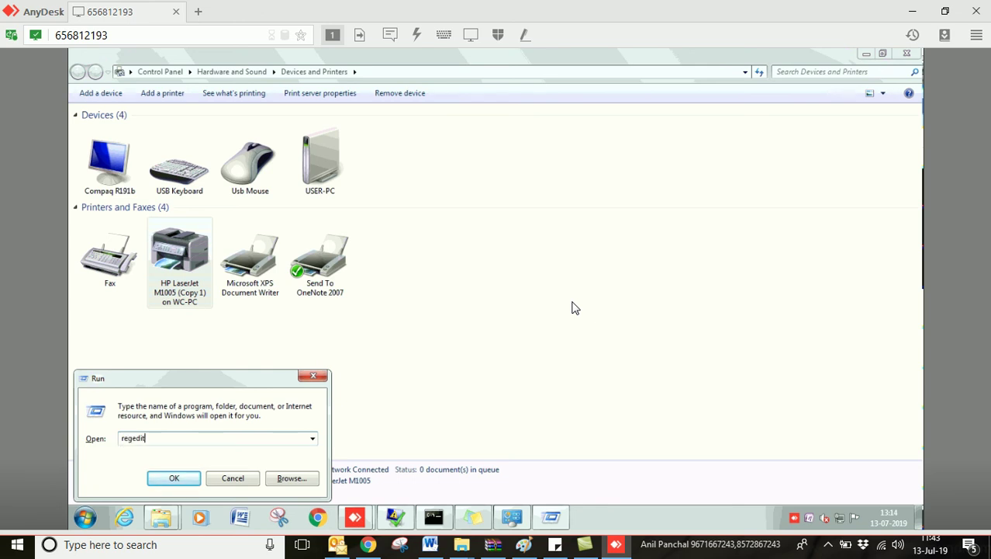
pyautogui.press('Return')
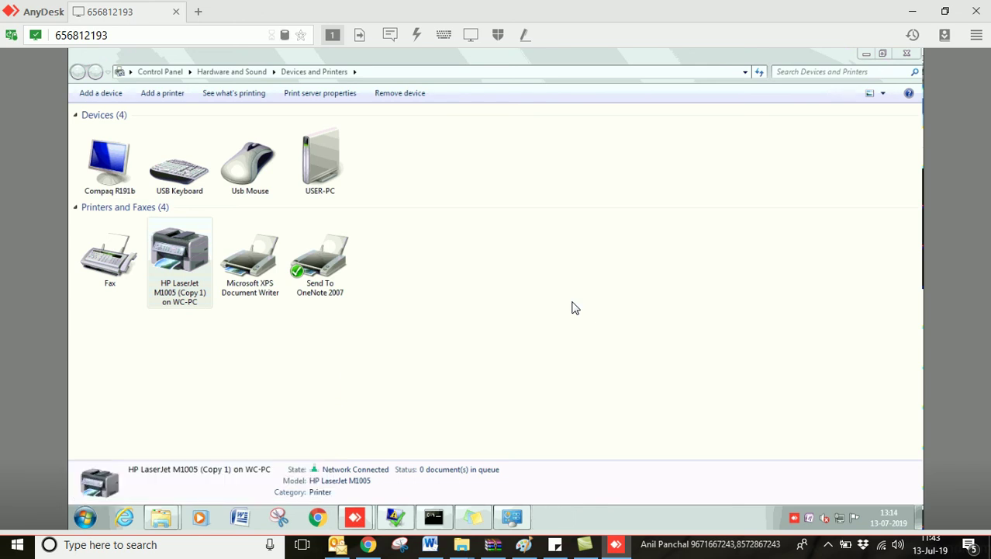
pyautogui.hotkey('alt', 'y')
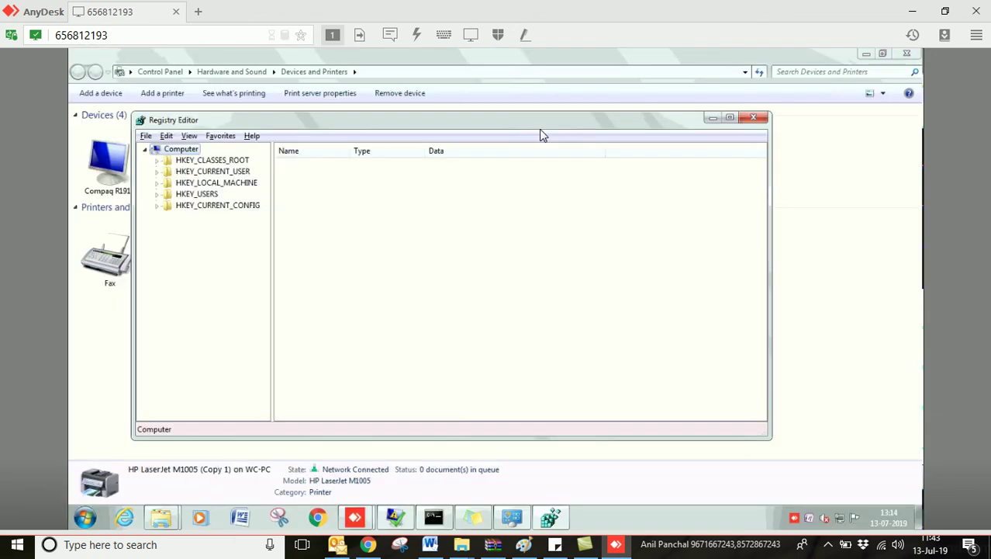
# Expand HKEY_LOCAL_MACHINE and its SOFTWARE key in the registry tree
pyautogui.press('Down')
pyautogui.press('Down')
pyautogui.press('Down')
pyautogui.press('Down')
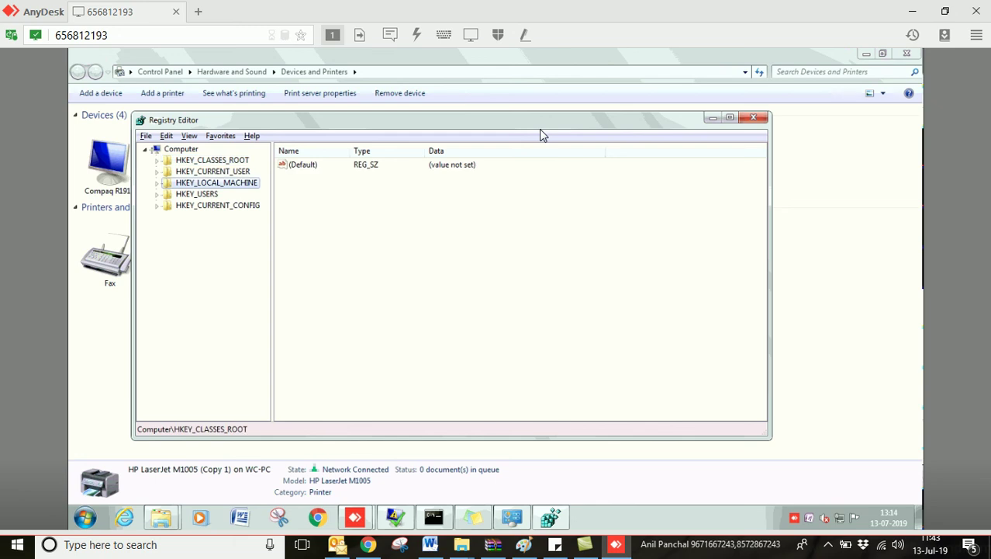
pyautogui.press('Up')
pyautogui.press('Right')
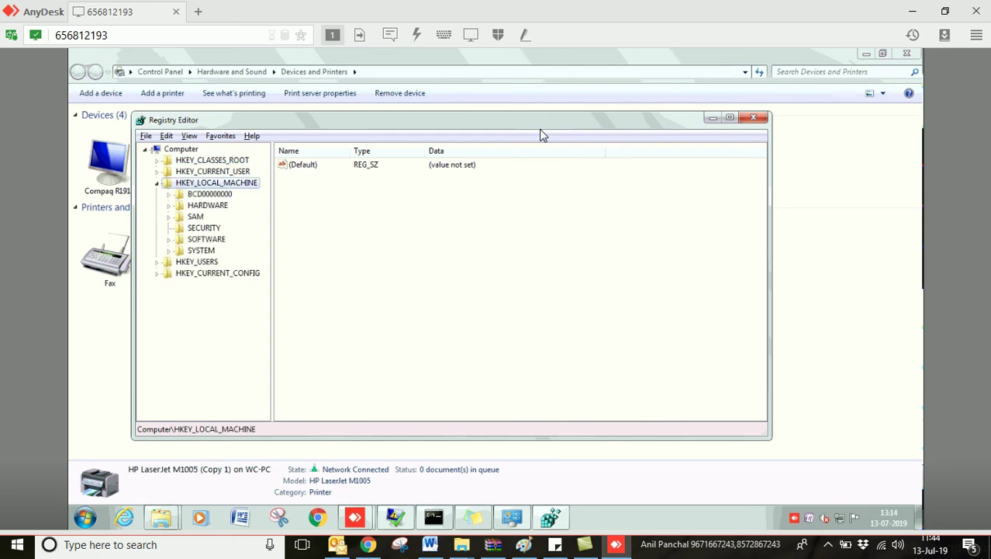
pyautogui.press('Down')
pyautogui.press('Down')
pyautogui.press('Down')
pyautogui.press('Down')
pyautogui.press('Down')
pyautogui.press('Right')
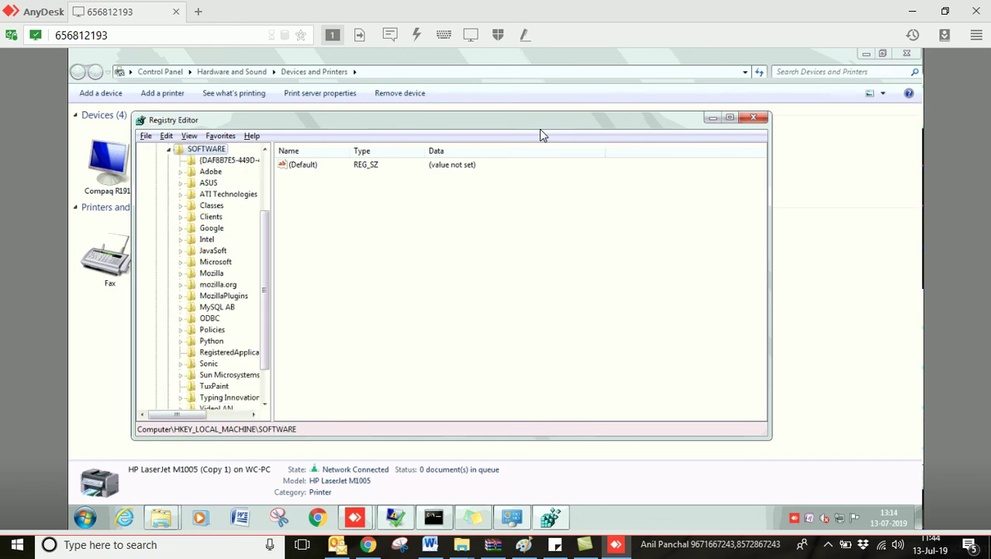
# Expand the Microsoft key under SOFTWARE and go to its Win7RtmToSp1 subkey
pyautogui.press('m')
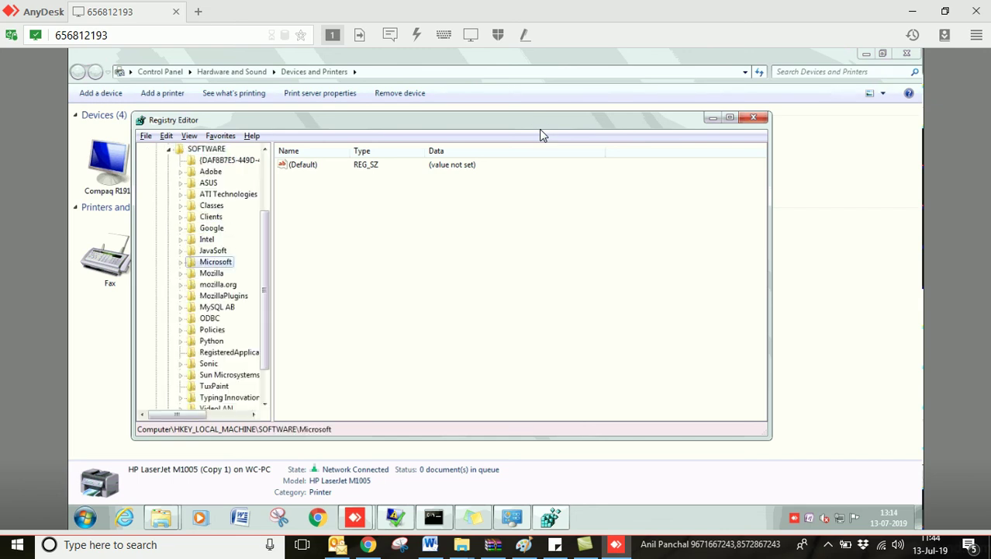
pyautogui.press('Right')
pyautogui.write('win7')
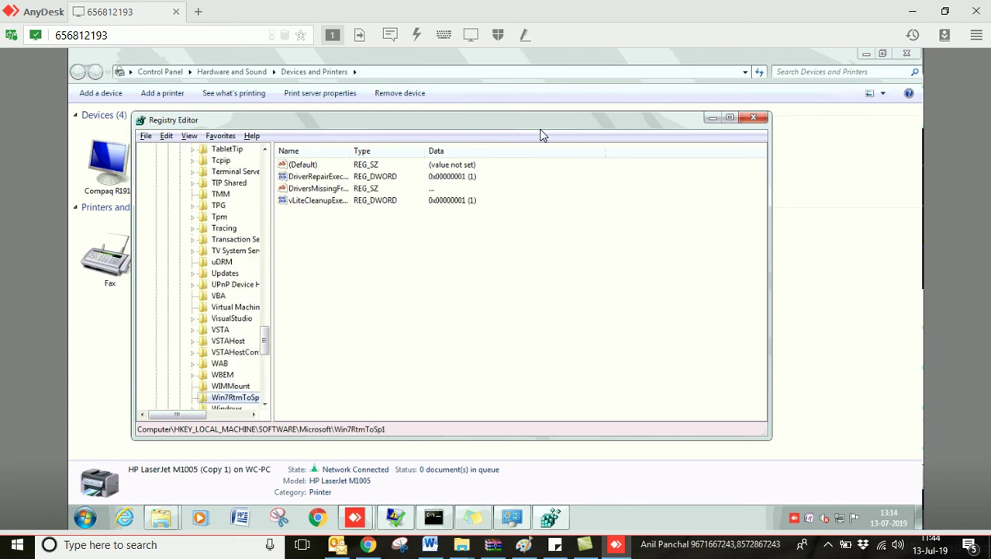